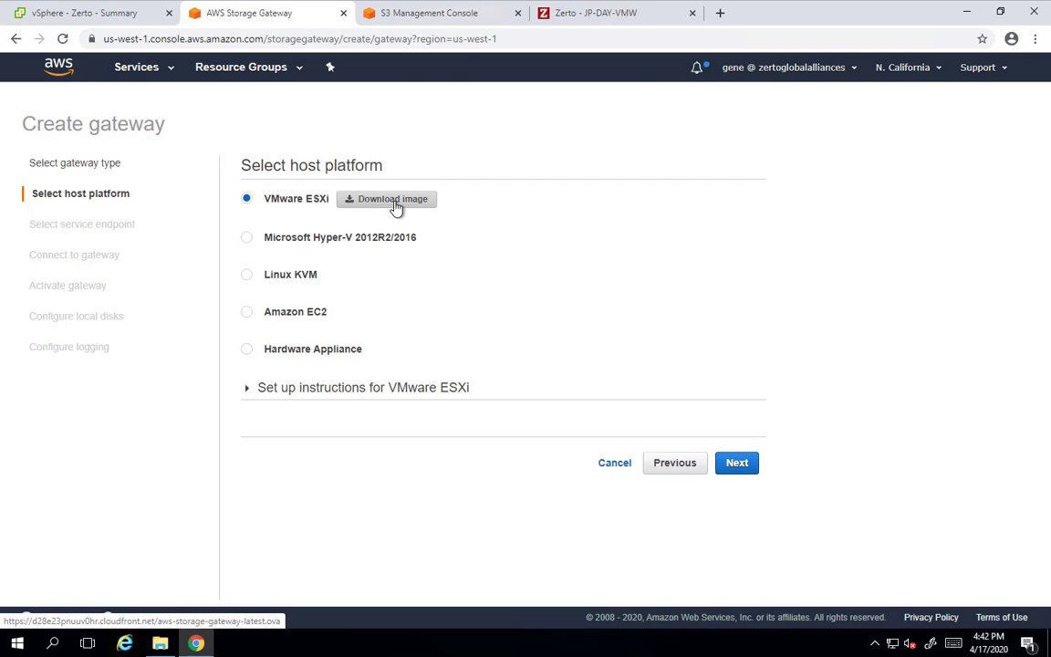
{"action": "left_click", "coordinate": [159, 646]}
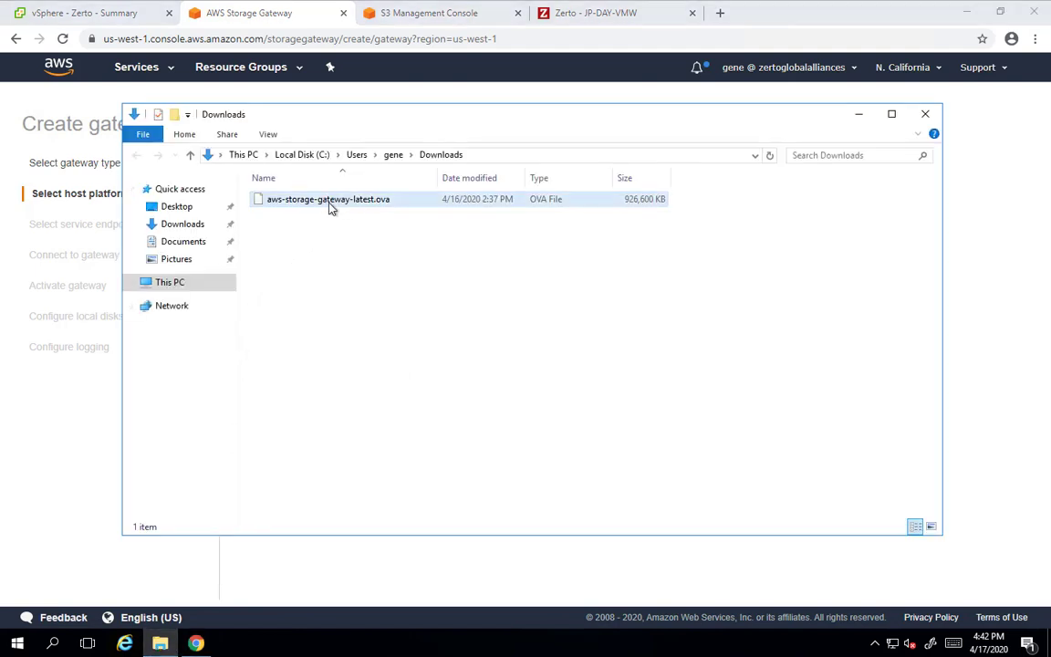
{"action": "left_click", "coordinate": [66, 461]}
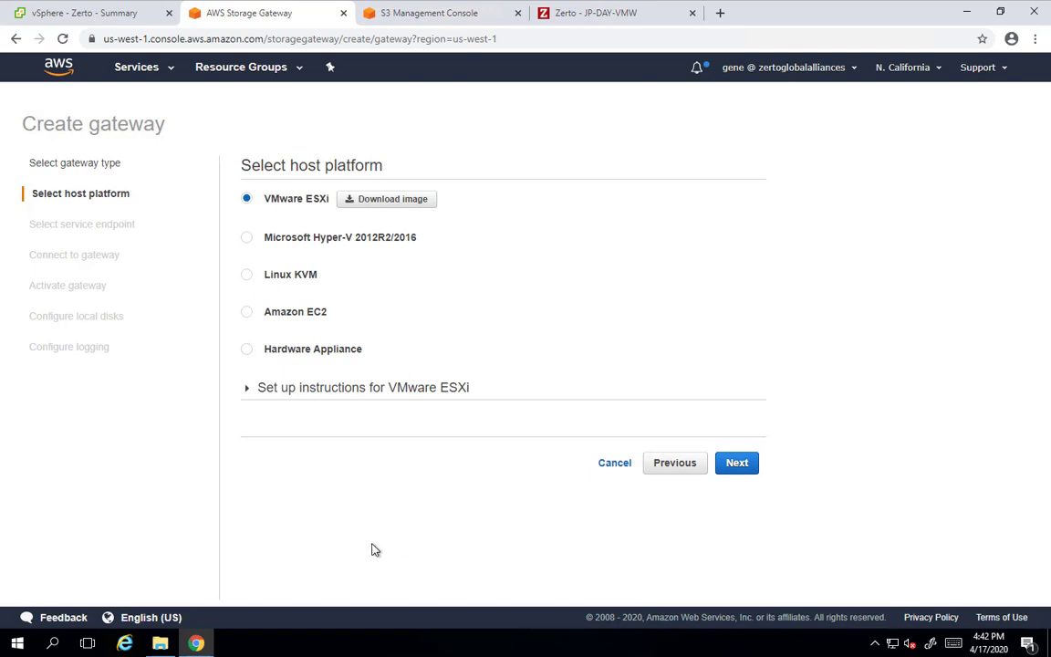
Start an OVF template deployment into the Zerto folder with AMD-VS67 as the compute resource
{"action": "left_click", "coordinate": [91, 13]}
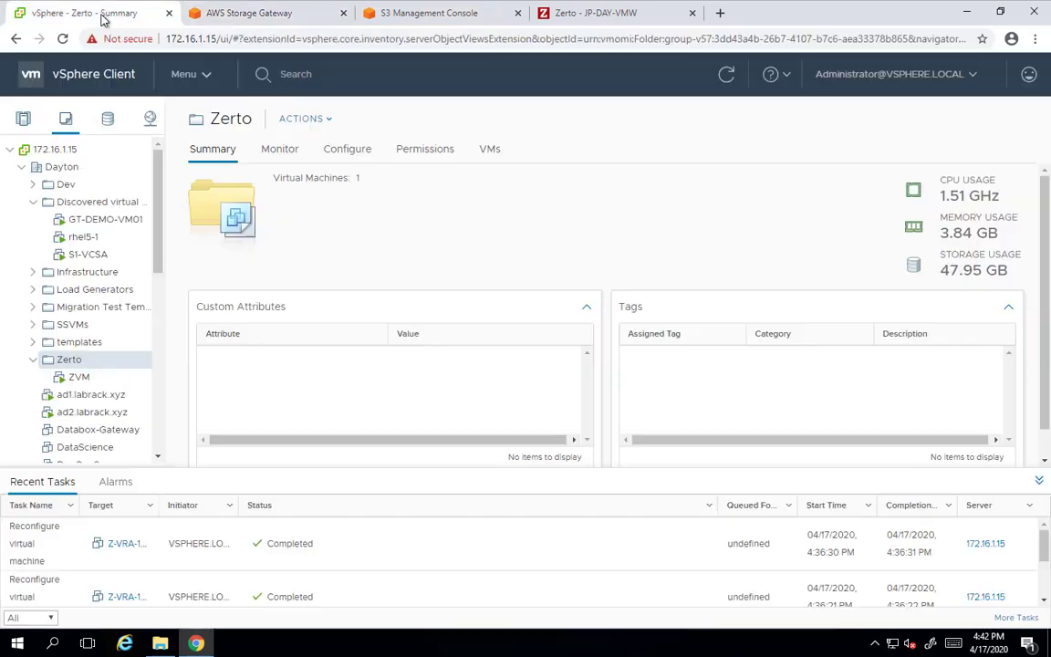
{"action": "right_click", "coordinate": [58, 362]}
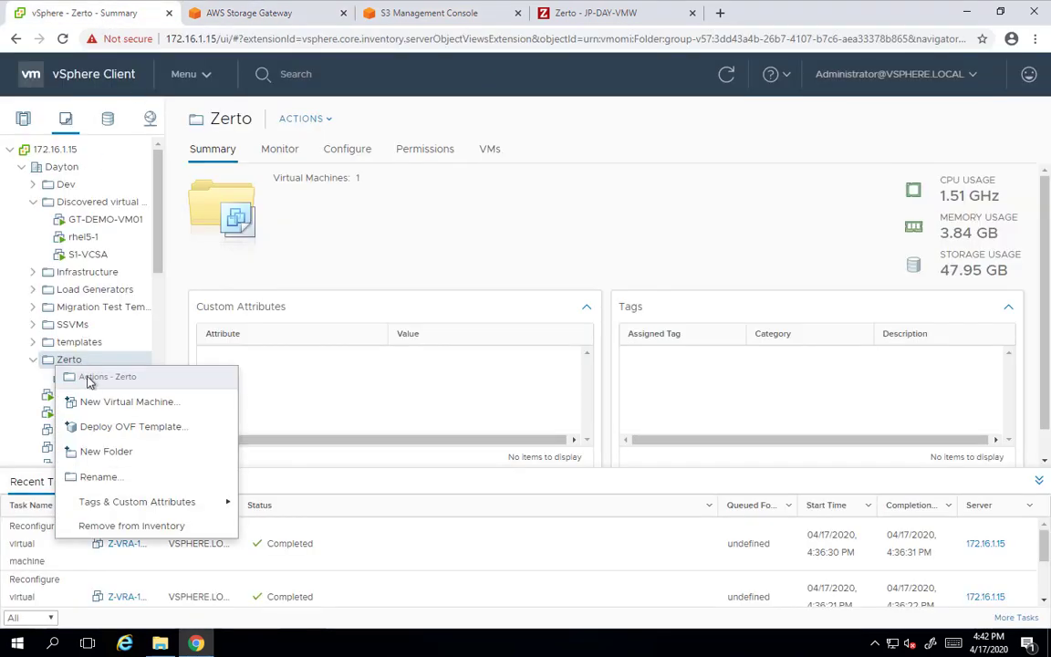
{"action": "left_click", "coordinate": [120, 427]}
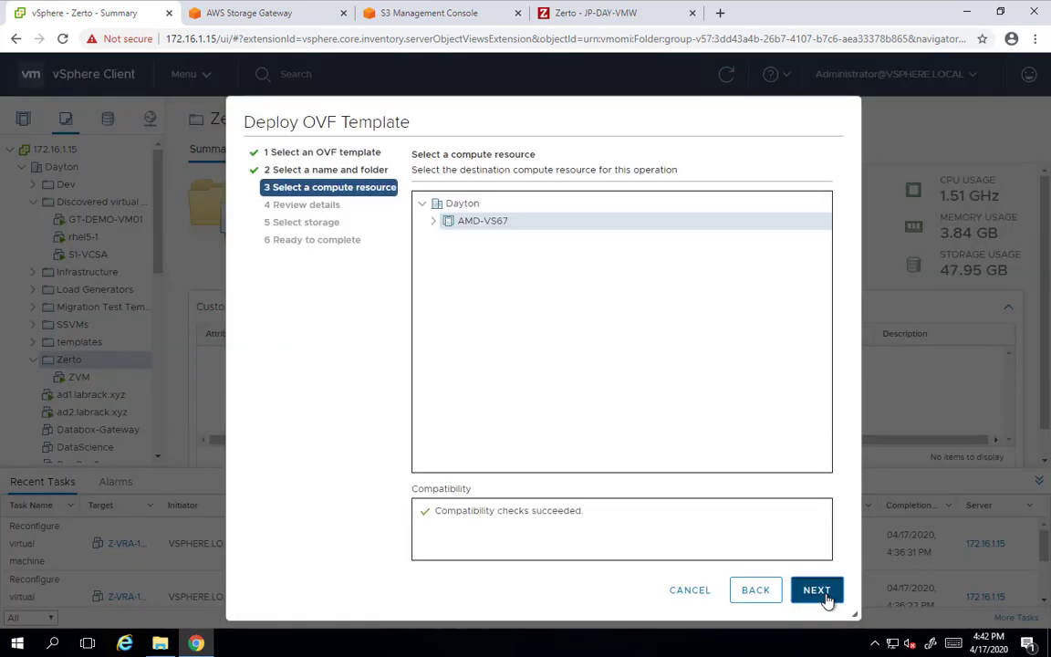
{"action": "left_click", "coordinate": [824, 599]}
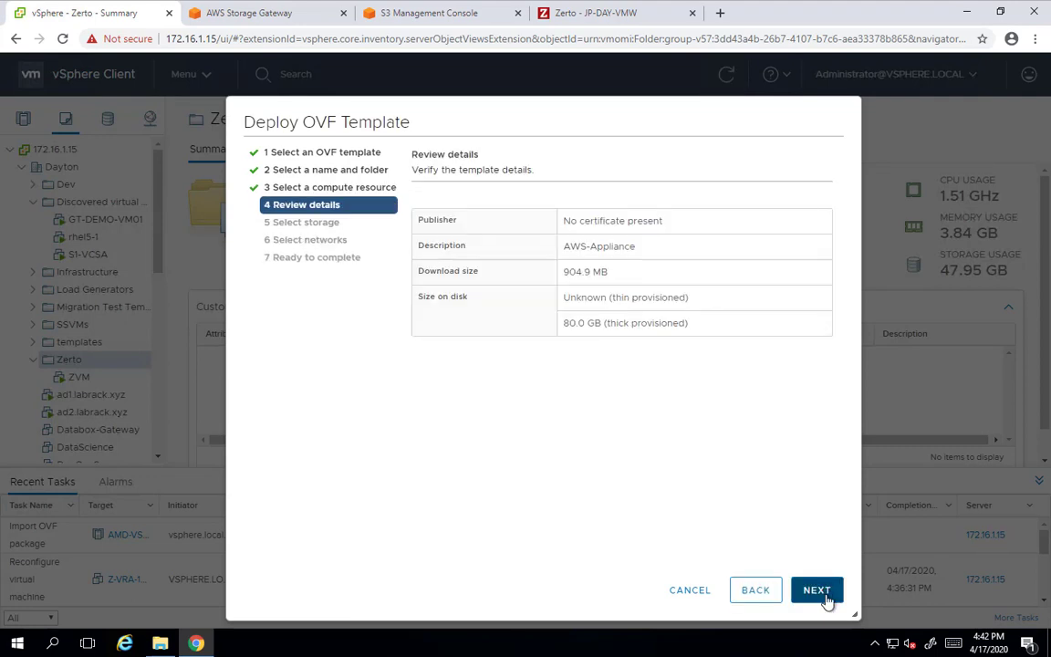
{"action": "left_click", "coordinate": [826, 596]}
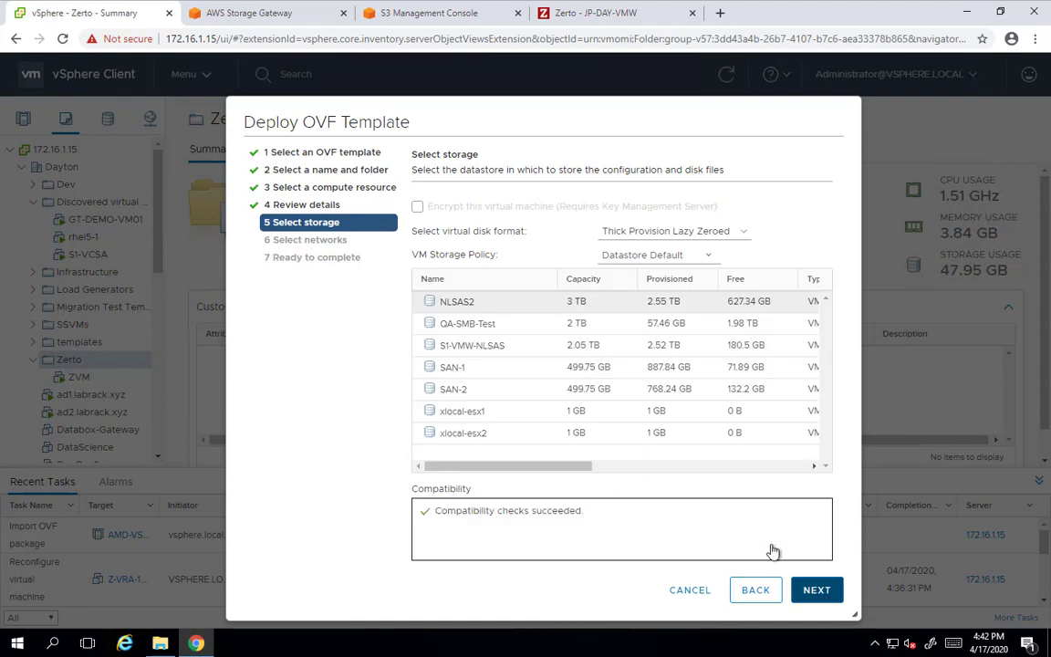
Store the appliance on datastore NLSAS2, map its network to VLAN0071 - LAN, and deploy
{"action": "left_click", "coordinate": [653, 308]}
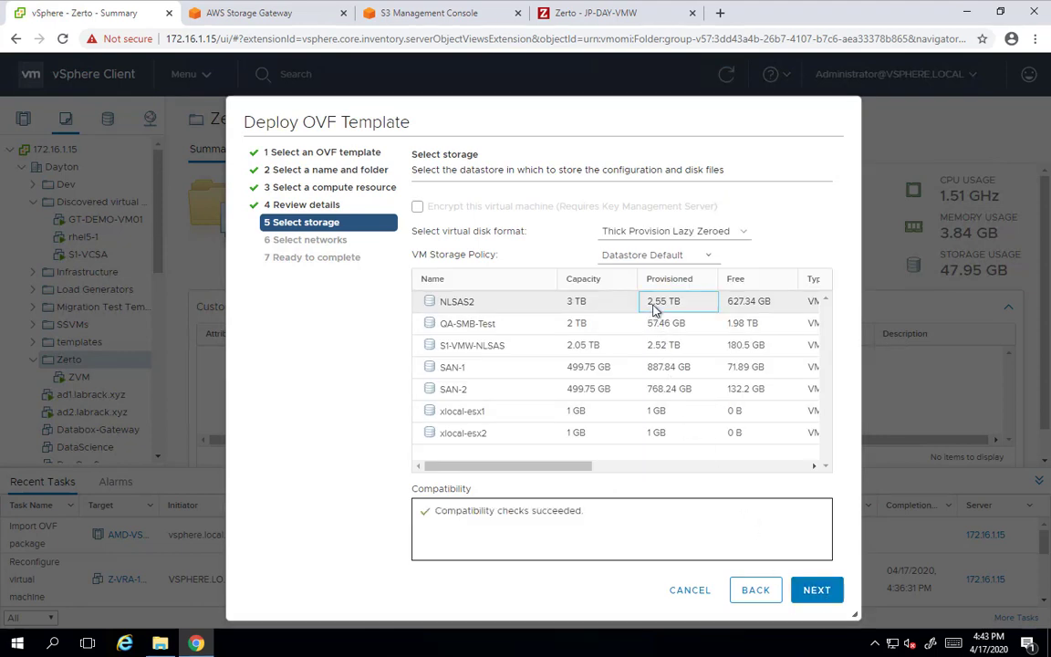
{"action": "left_click", "coordinate": [804, 592]}
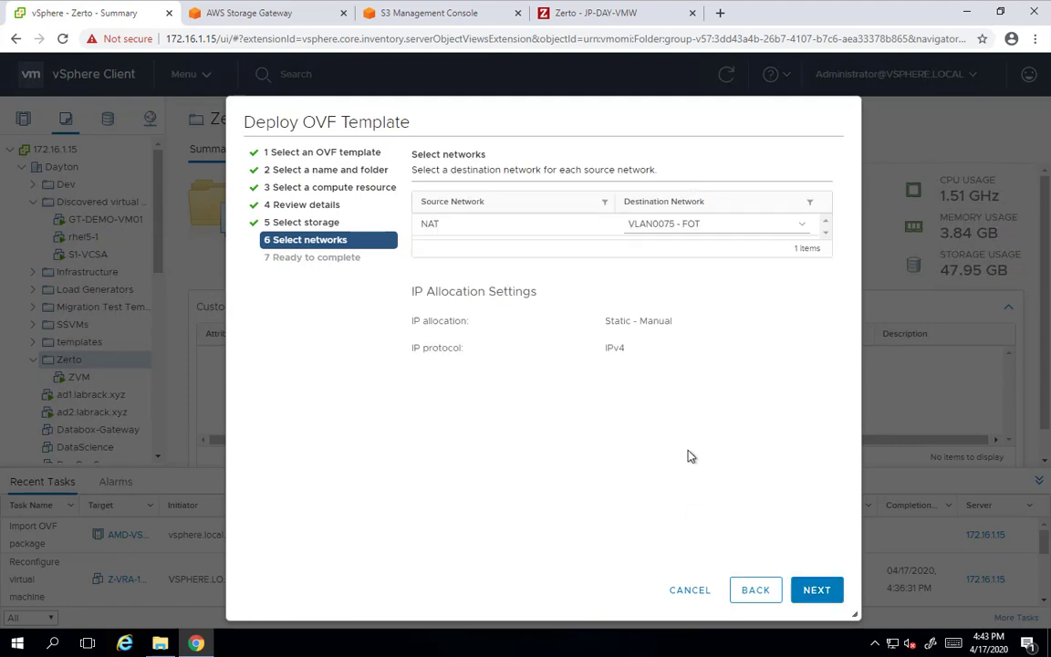
{"action": "left_click", "coordinate": [684, 227]}
{"action": "left_click", "coordinate": [690, 268]}
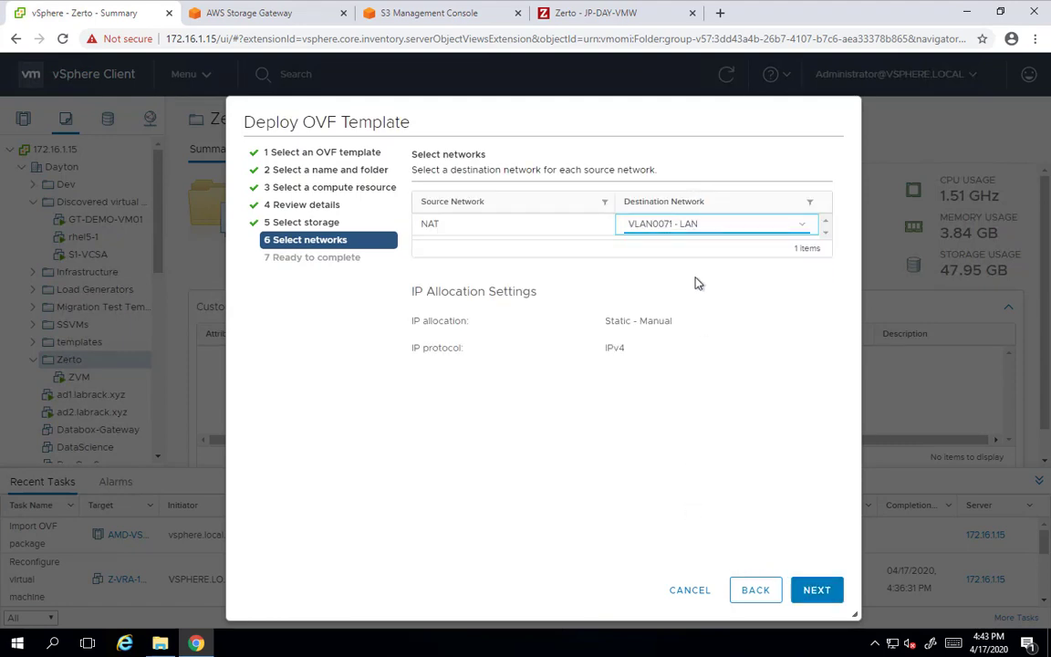
{"action": "left_click", "coordinate": [815, 593]}
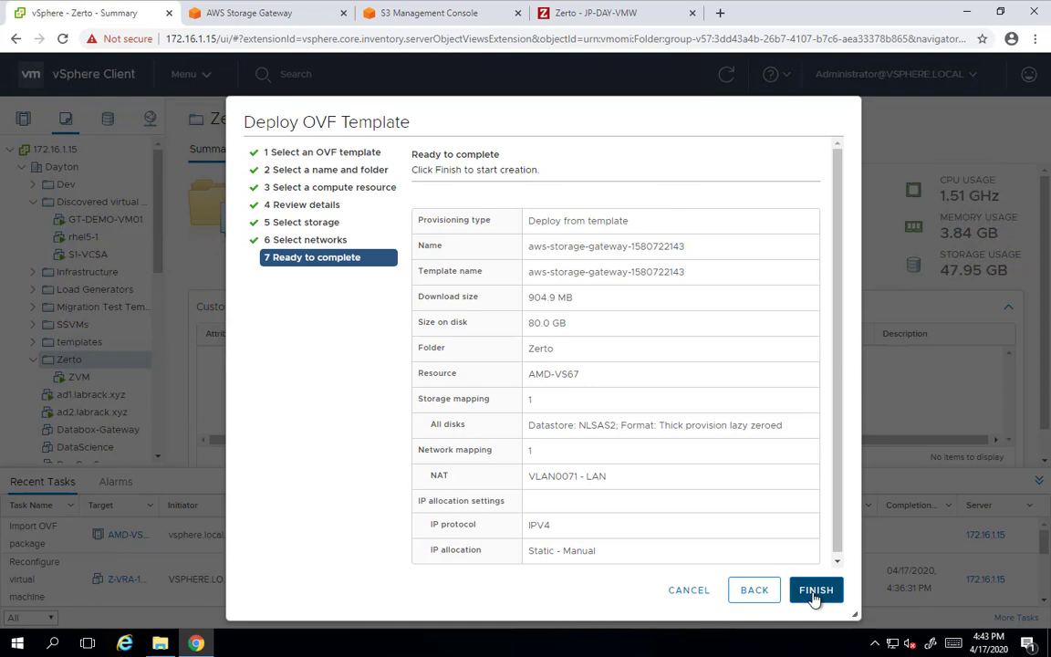
{"action": "left_click", "coordinate": [815, 591]}
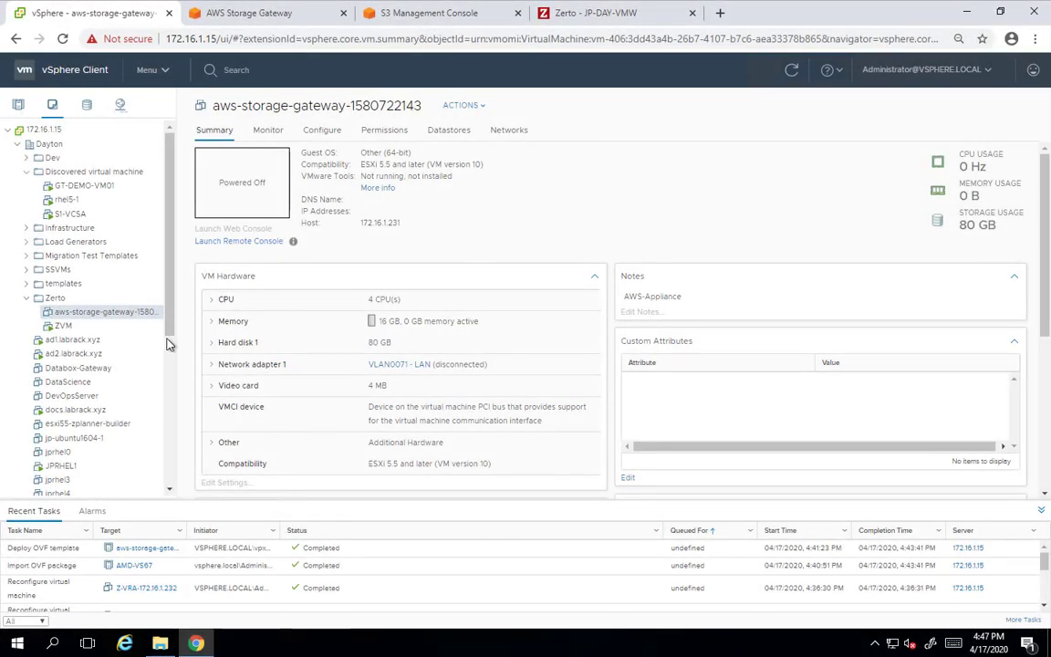
Add a new LSI Logic SAS SCSI controller to the gateway VM's hardware
{"action": "right_click", "coordinate": [129, 314]}
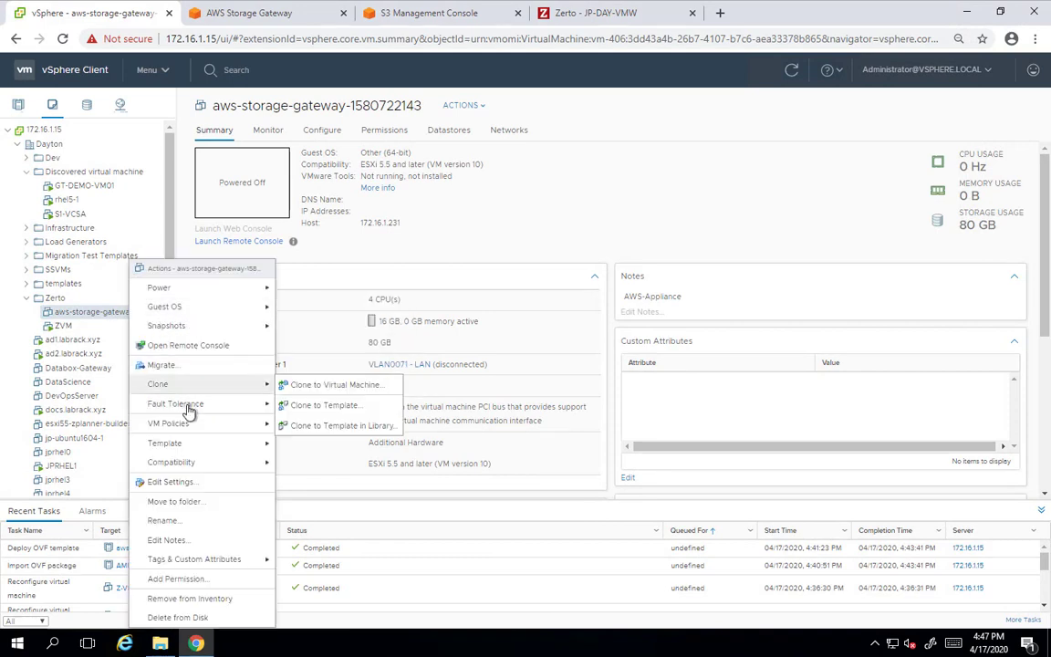
{"action": "left_click", "coordinate": [176, 485]}
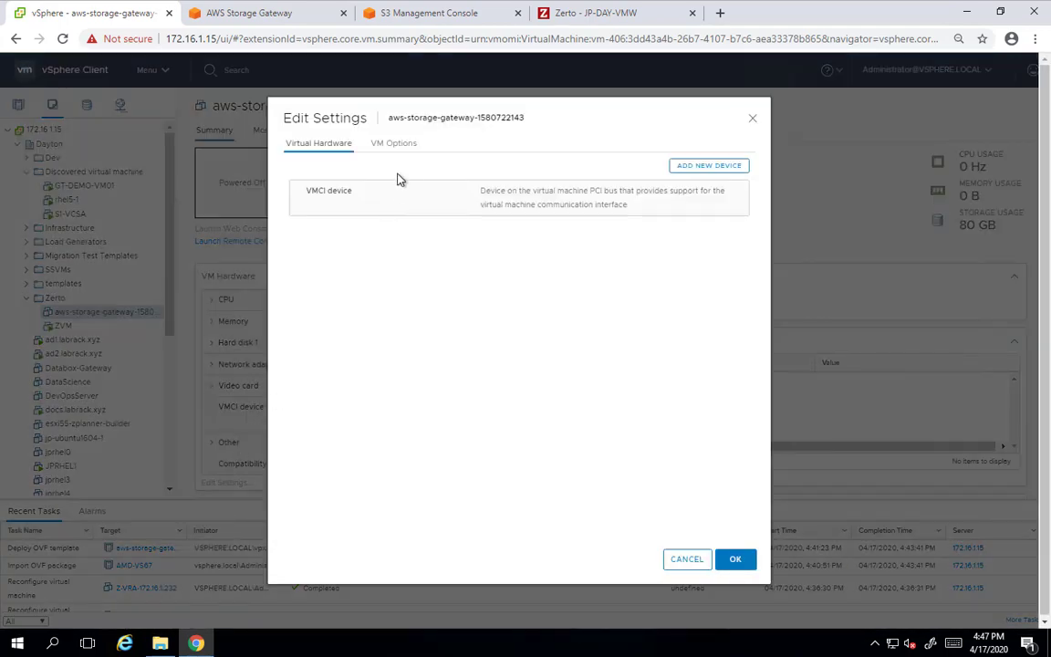
{"action": "left_click", "coordinate": [712, 166]}
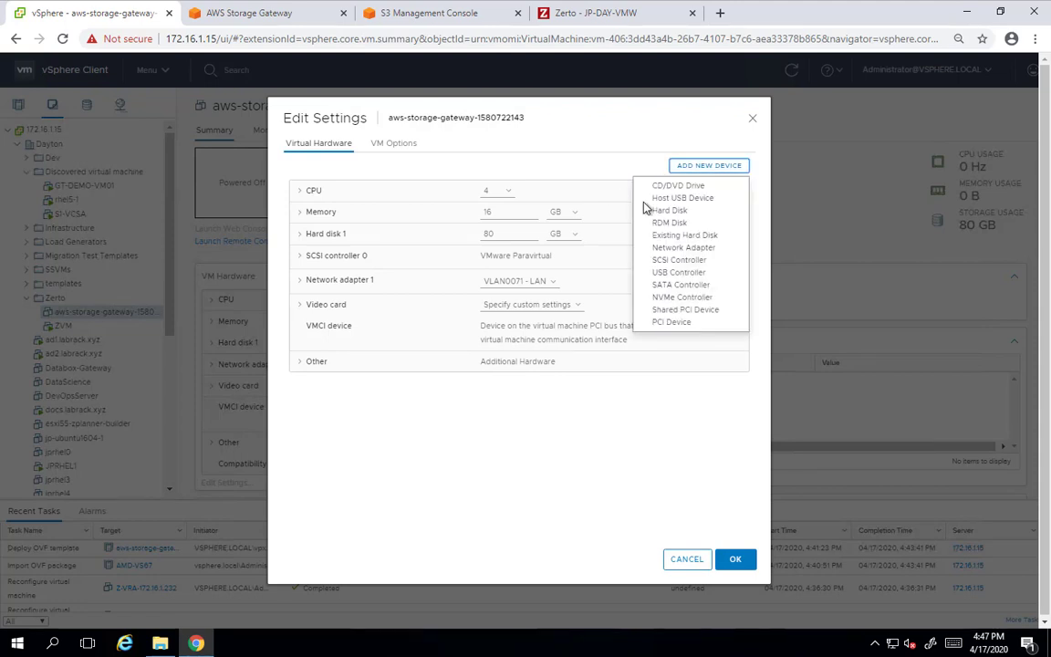
{"action": "left_click", "coordinate": [671, 260]}
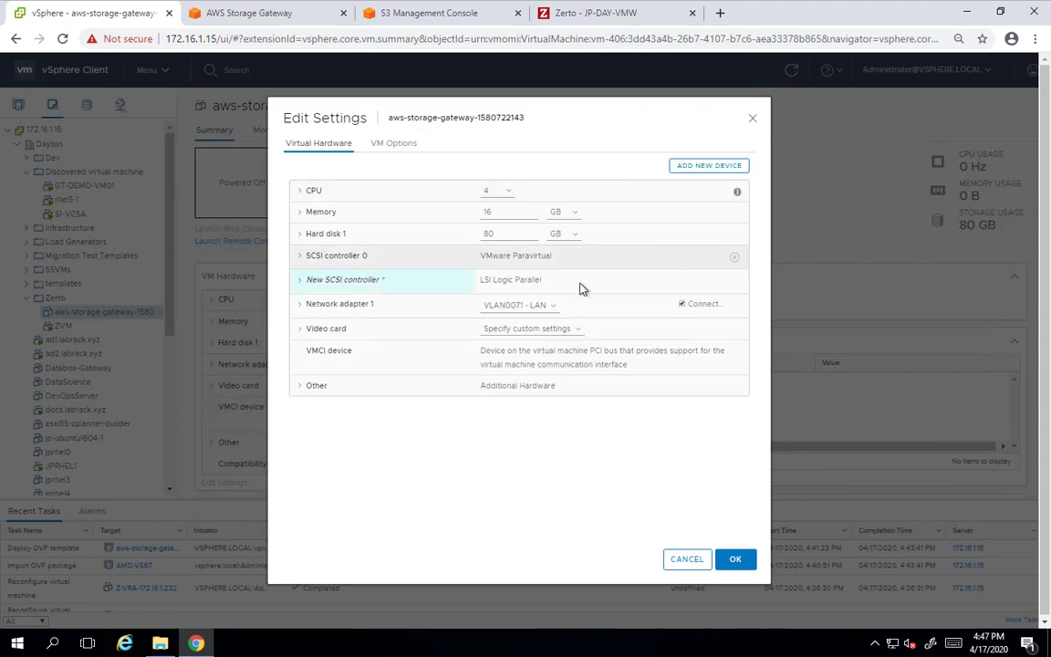
{"action": "left_click", "coordinate": [300, 285]}
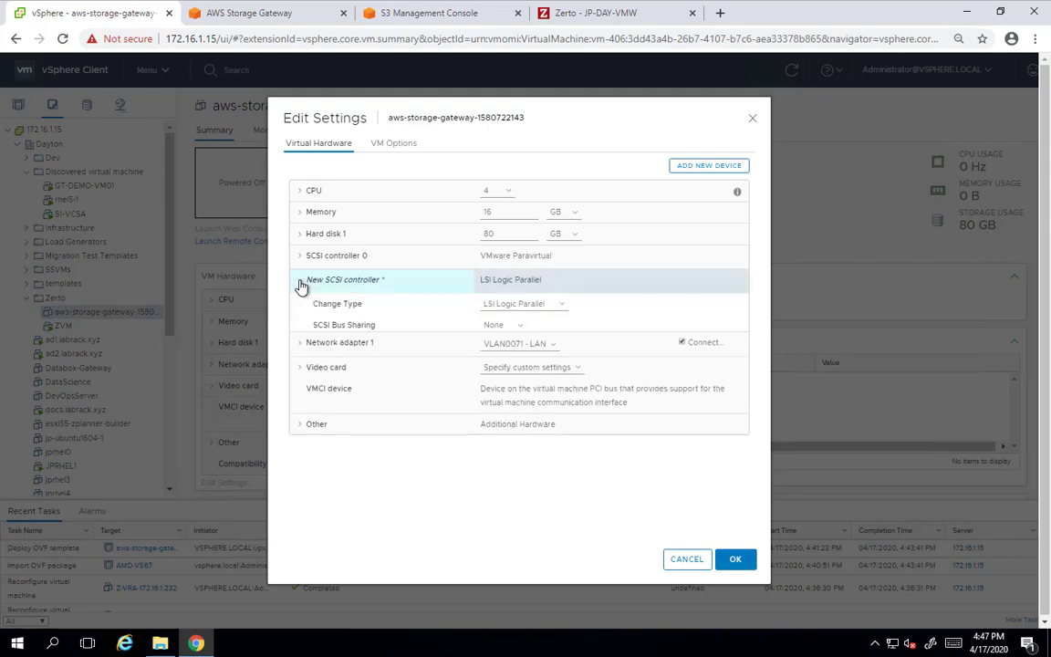
{"action": "left_click", "coordinate": [511, 305]}
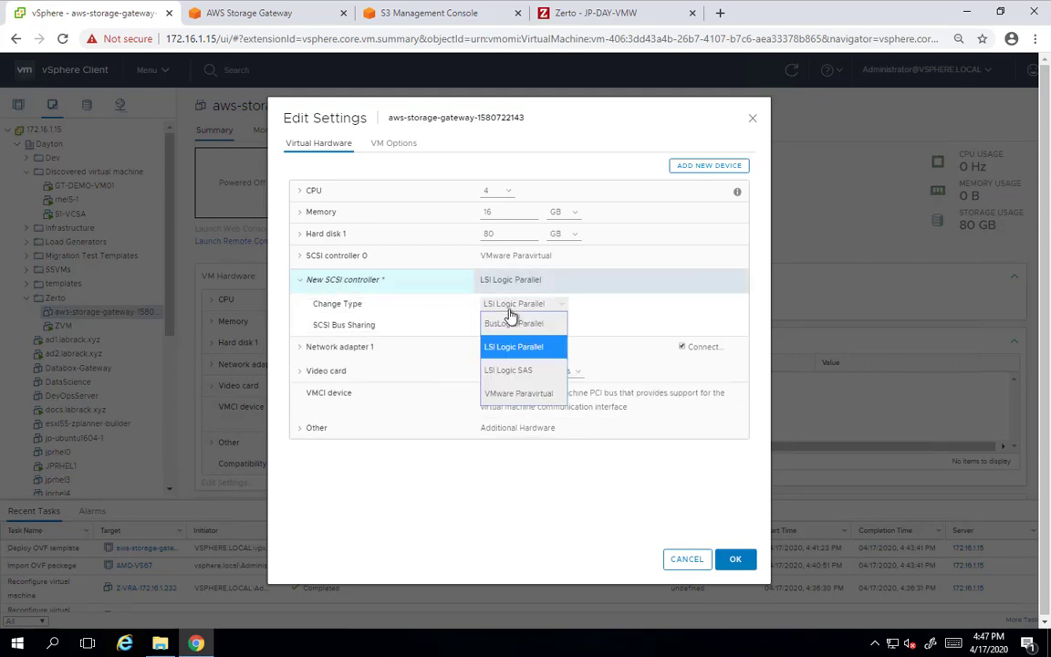
{"action": "left_click", "coordinate": [513, 371]}
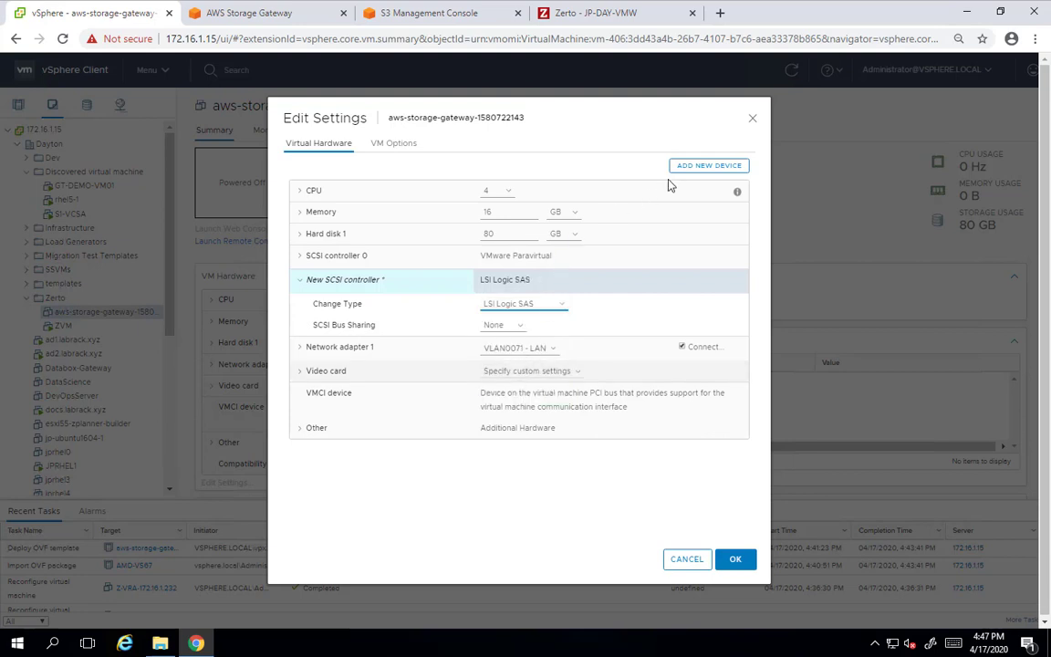
Add a 150 GB hard disk attached to the new SCSI controller and apply the changes
{"action": "left_click", "coordinate": [699, 171]}
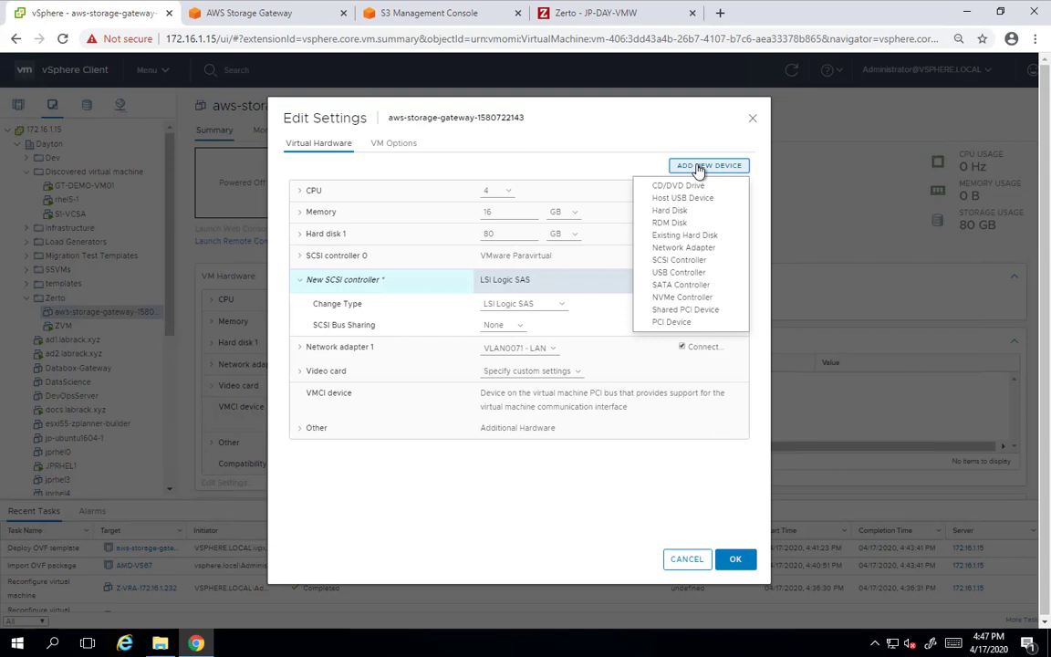
{"action": "left_click", "coordinate": [672, 215]}
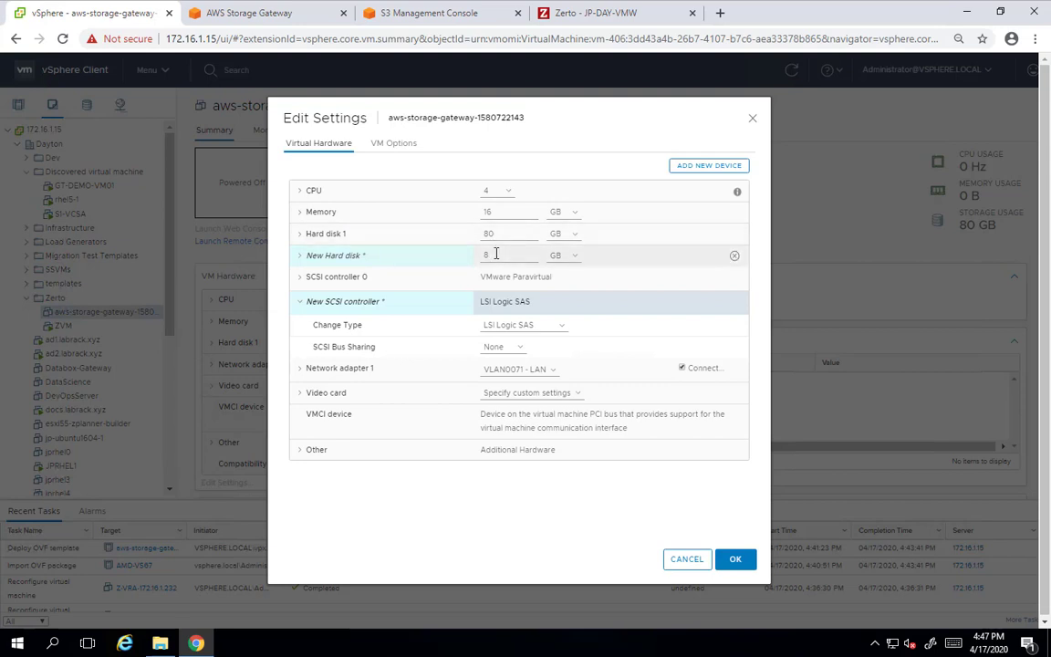
{"action": "double_click", "coordinate": [483, 254]}
{"action": "left_click", "coordinate": [300, 258]}
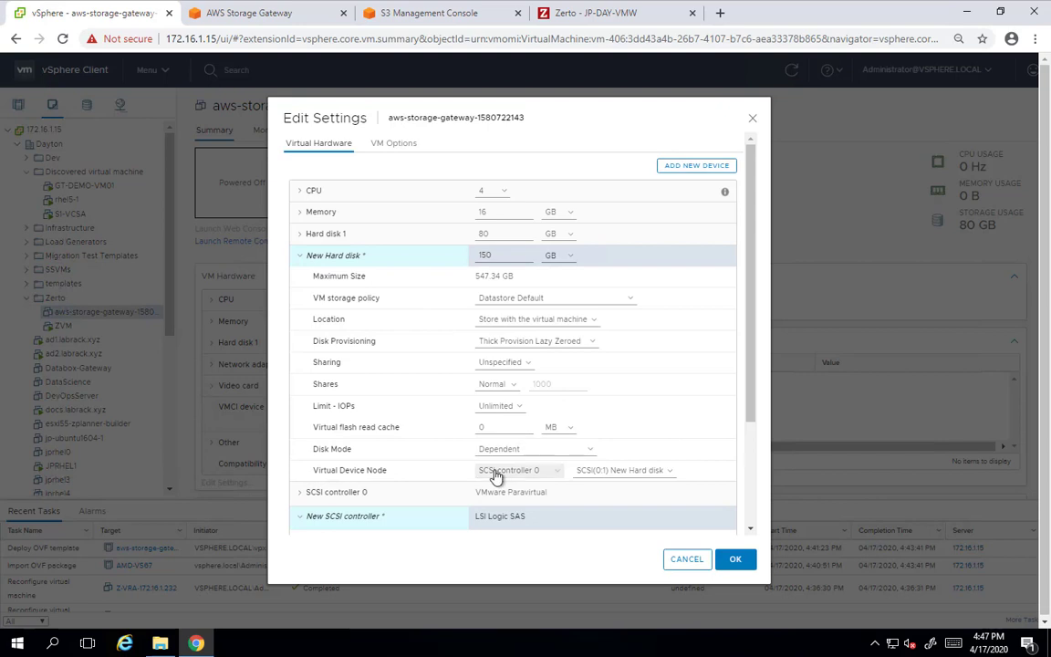
{"action": "left_click", "coordinate": [534, 470]}
{"action": "left_click", "coordinate": [512, 560]}
{"action": "left_click", "coordinate": [735, 560]}
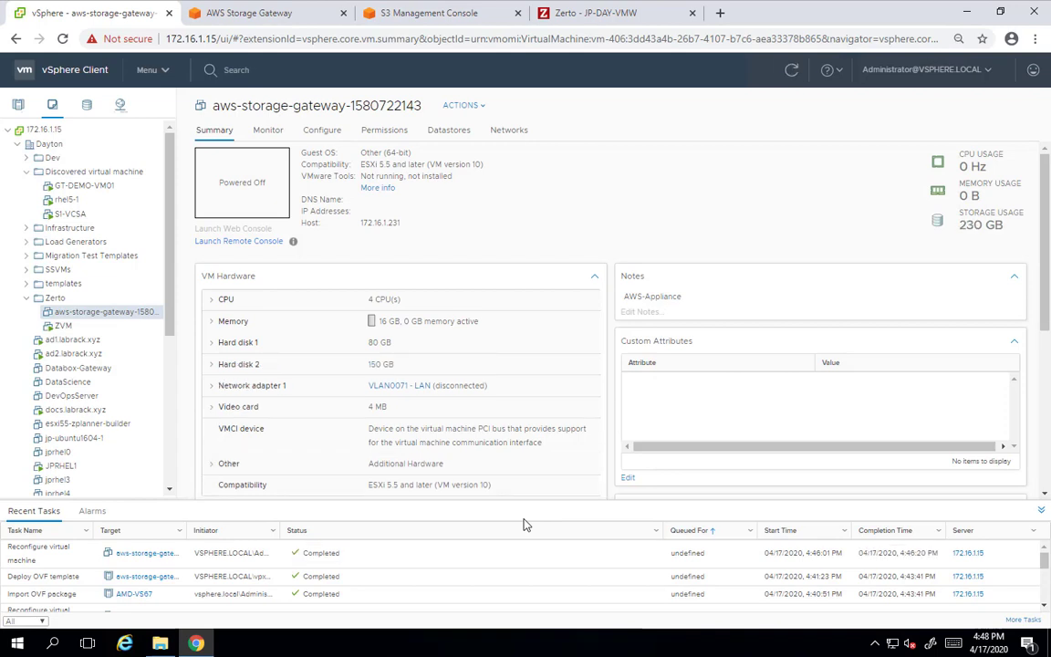
Power on the gateway VM and open it in VMware Remote Console
{"action": "left_click", "coordinate": [465, 107]}
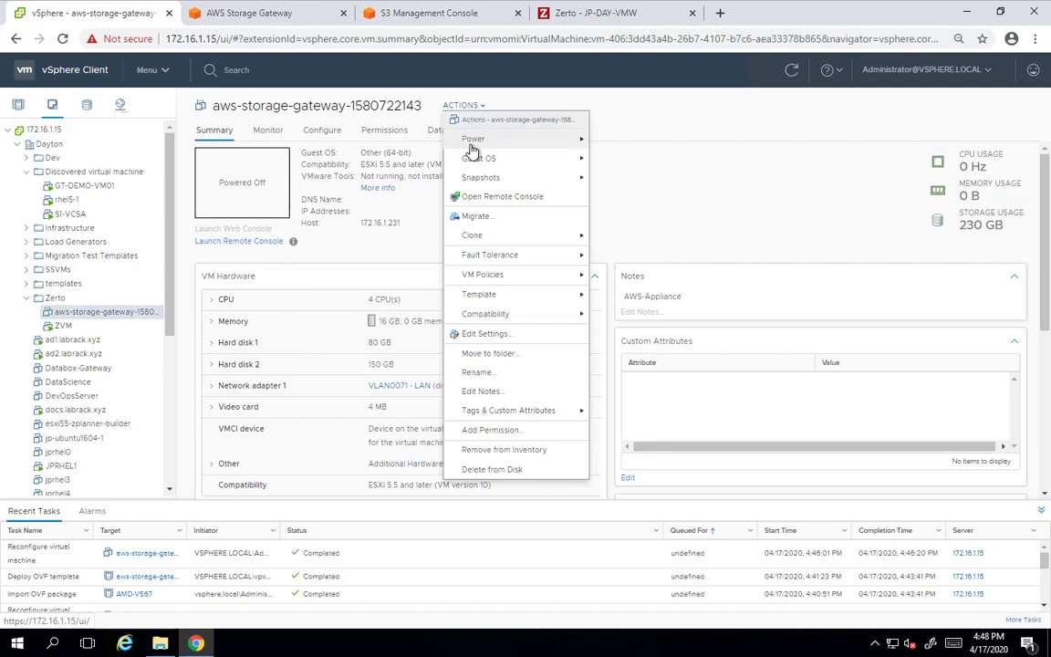
{"action": "mouse_move", "coordinate": [473, 146]}
{"action": "left_click", "coordinate": [607, 139]}
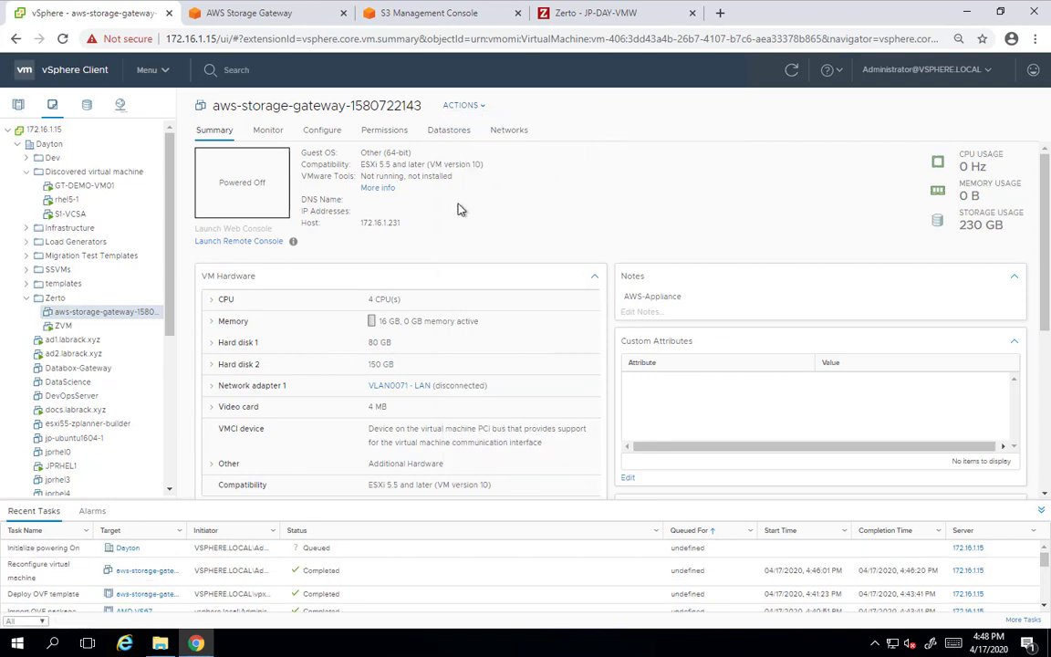
{"action": "left_click", "coordinate": [265, 242]}
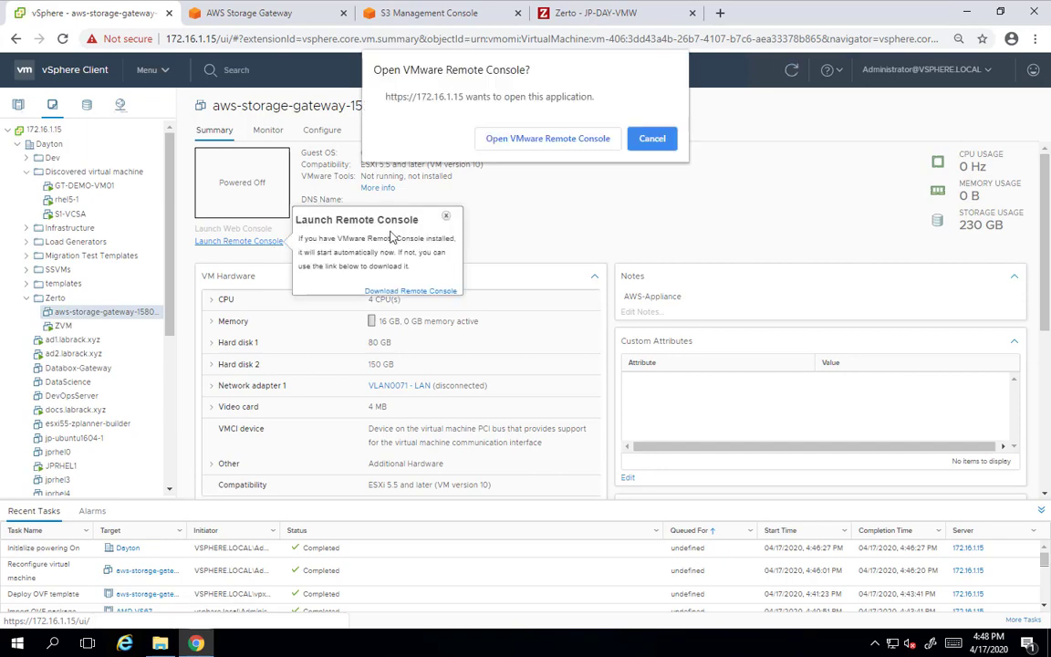
{"action": "left_click", "coordinate": [577, 144]}
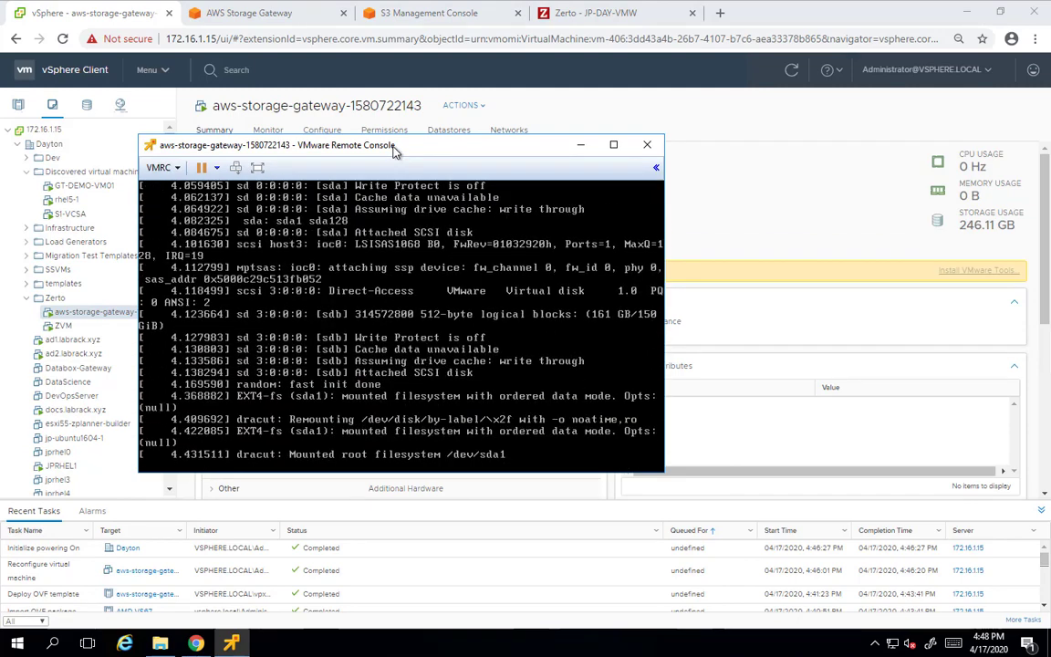
{"action": "left_click_drag", "start_coordinate": [395, 151], "coordinate": [374, 121]}
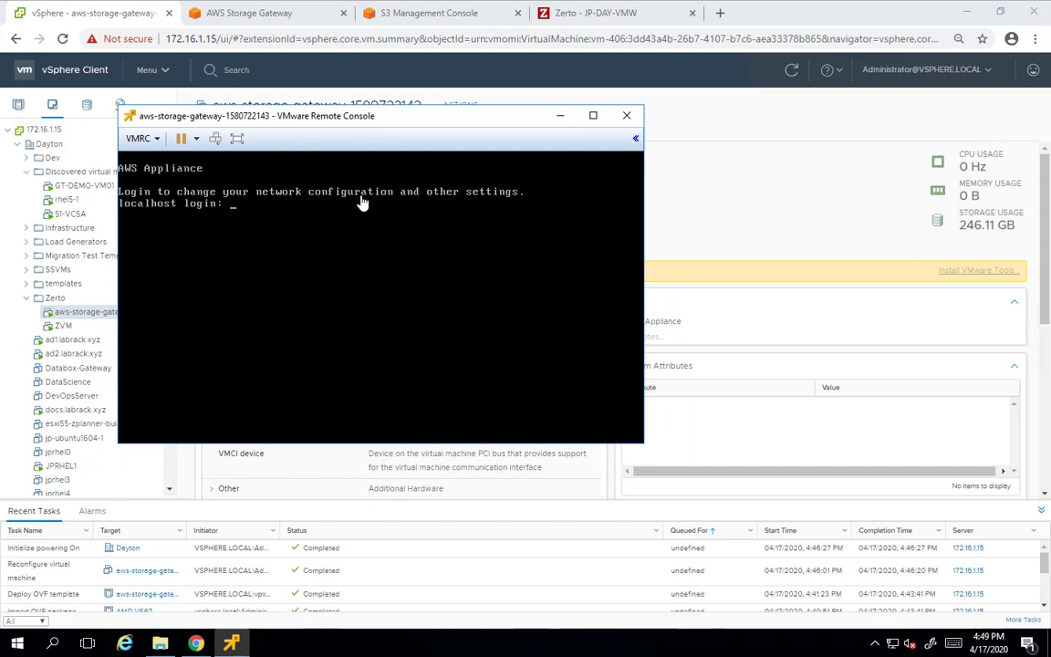
Sign in to the appliance console as admin with the appliance password
{"action": "left_click", "coordinate": [359, 195]}
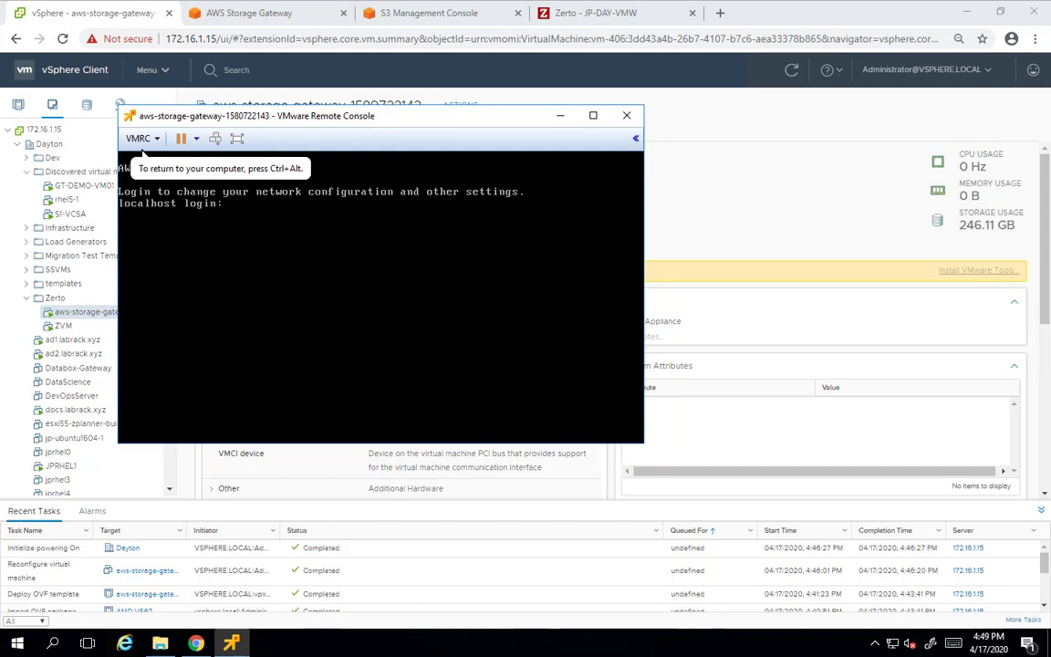
{"action": "type", "text": "admin"}
{"action": "key", "text": "Return"}
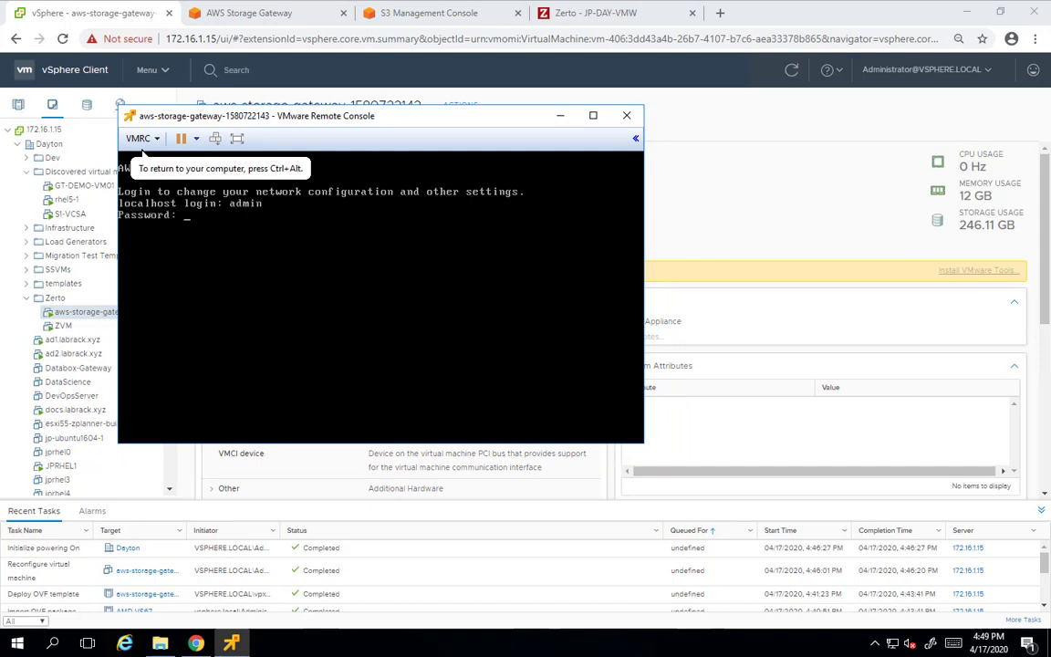
{"action": "type", "text": "password"}
{"action": "key", "text": "Return"}
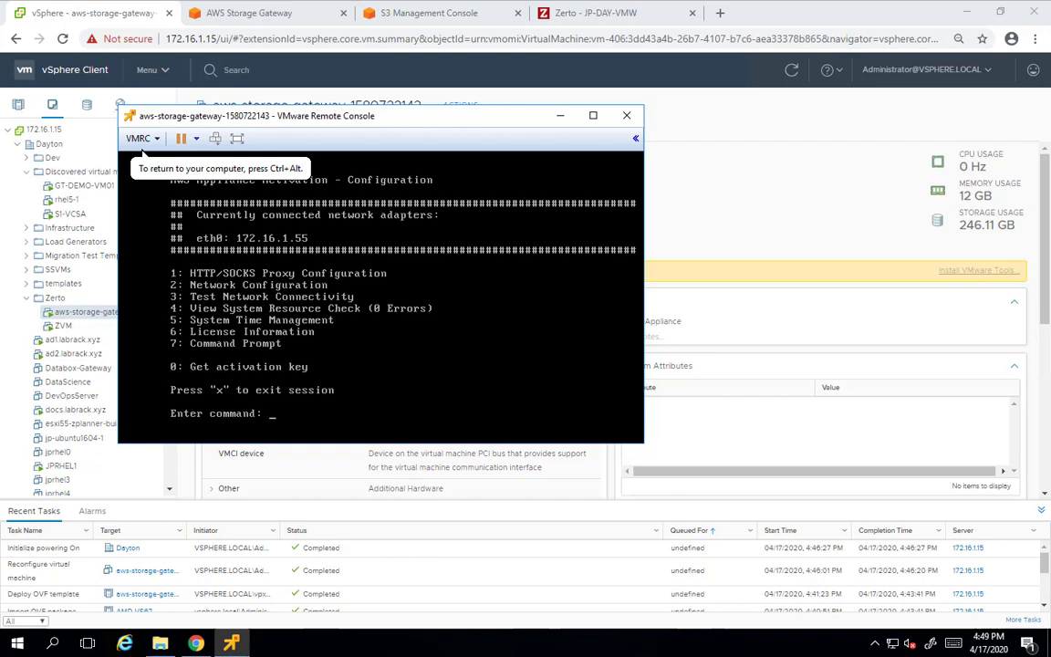
Run the public-endpoint connectivity test for us-west-1, exit the session, and minimize the console
{"action": "key", "text": "Return"}
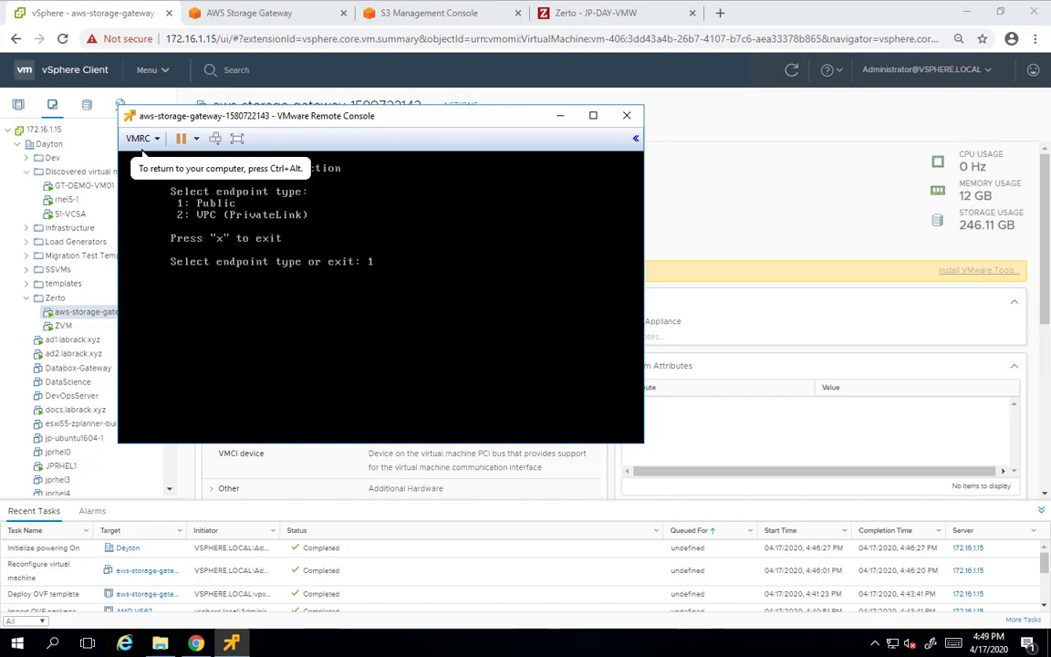
{"action": "key", "text": "Return"}
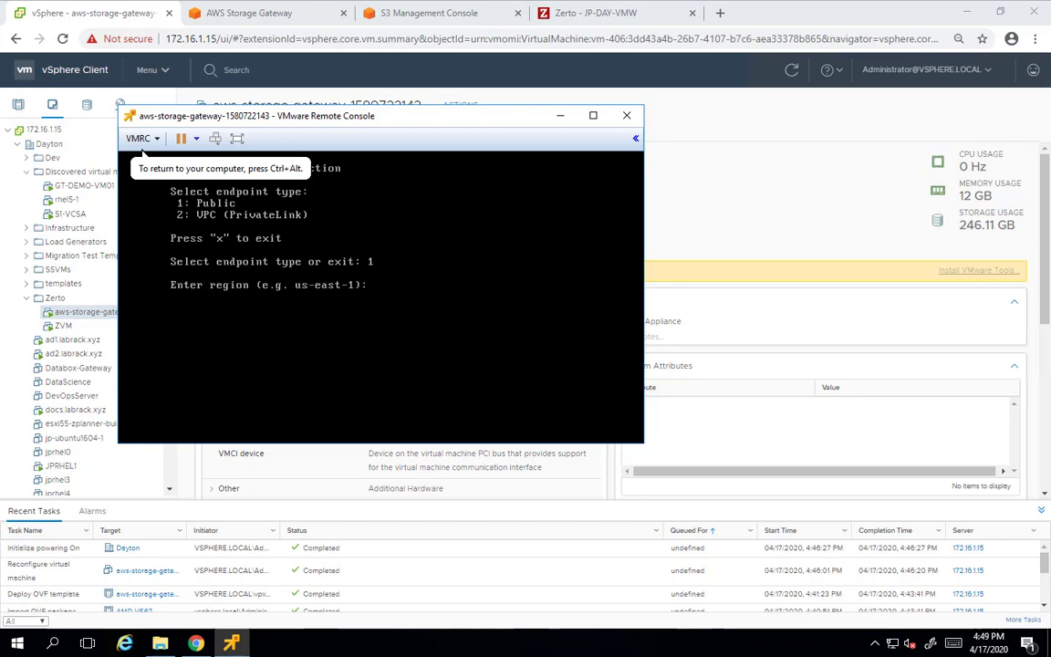
{"action": "key", "text": "Return"}
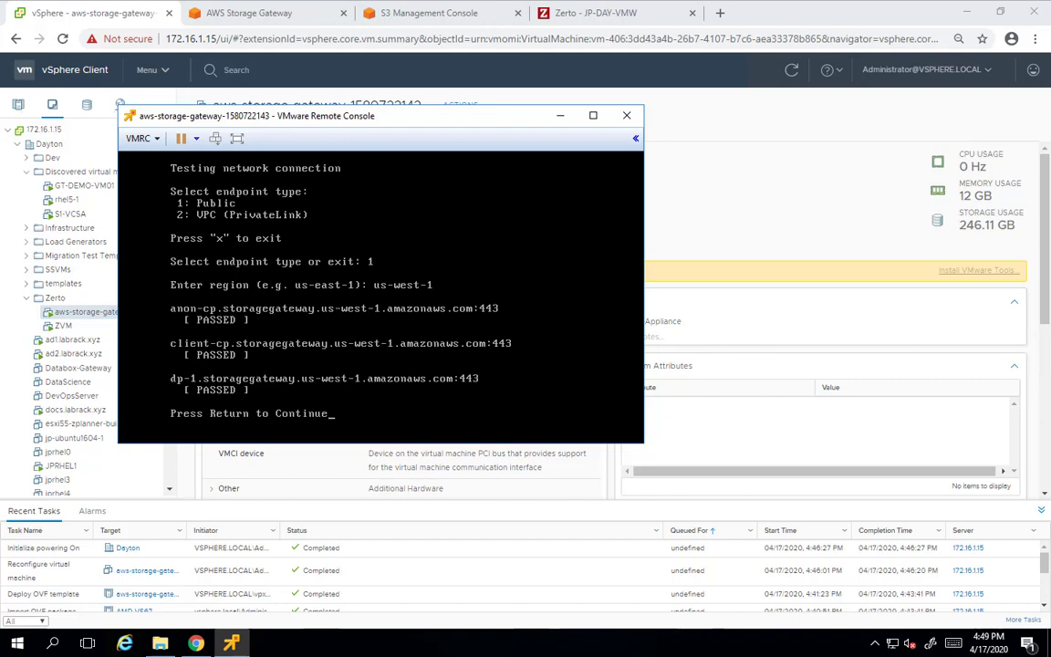
{"action": "key", "text": "Return"}
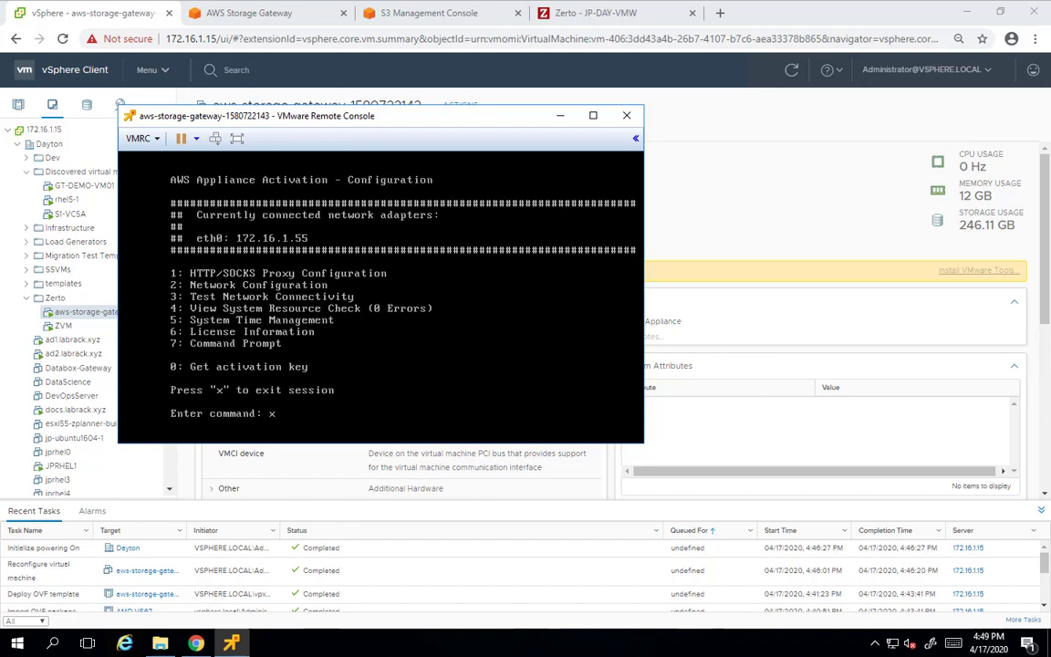
{"action": "key", "text": "Return"}
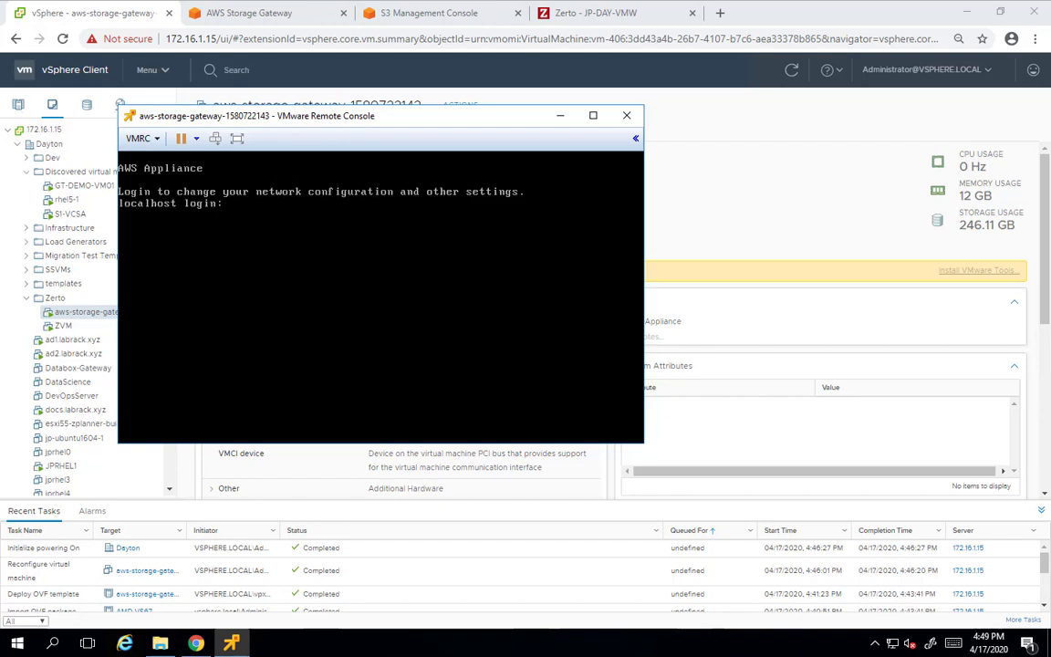
{"action": "left_click", "coordinate": [560, 115]}
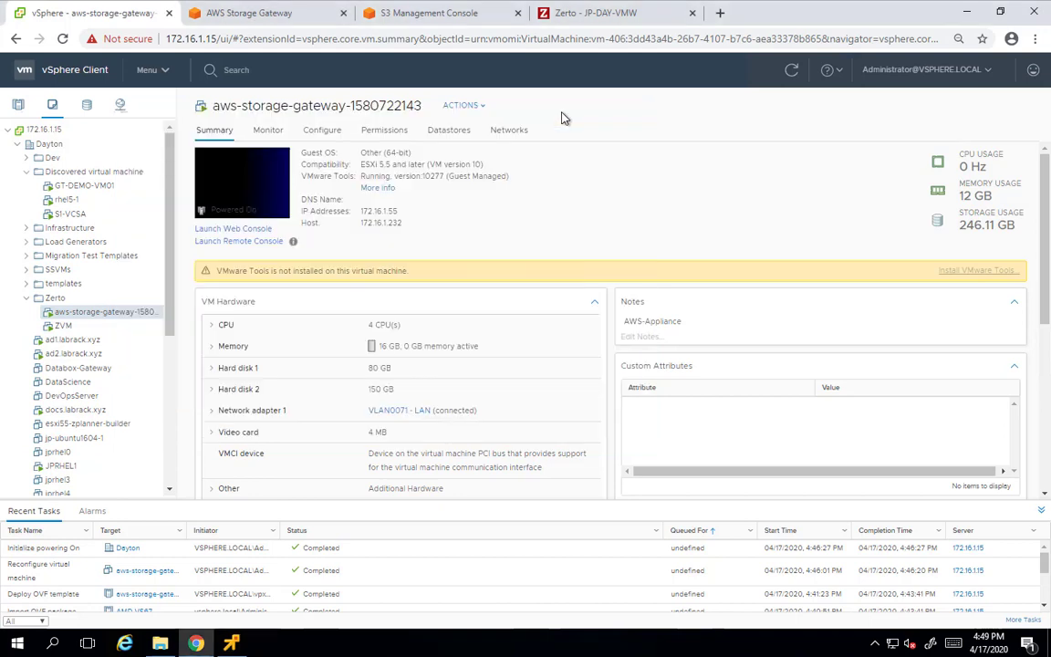
Connect the VMware ESXi gateway over the public endpoint at IP 172.16.1.55
{"action": "left_click", "coordinate": [264, 13]}
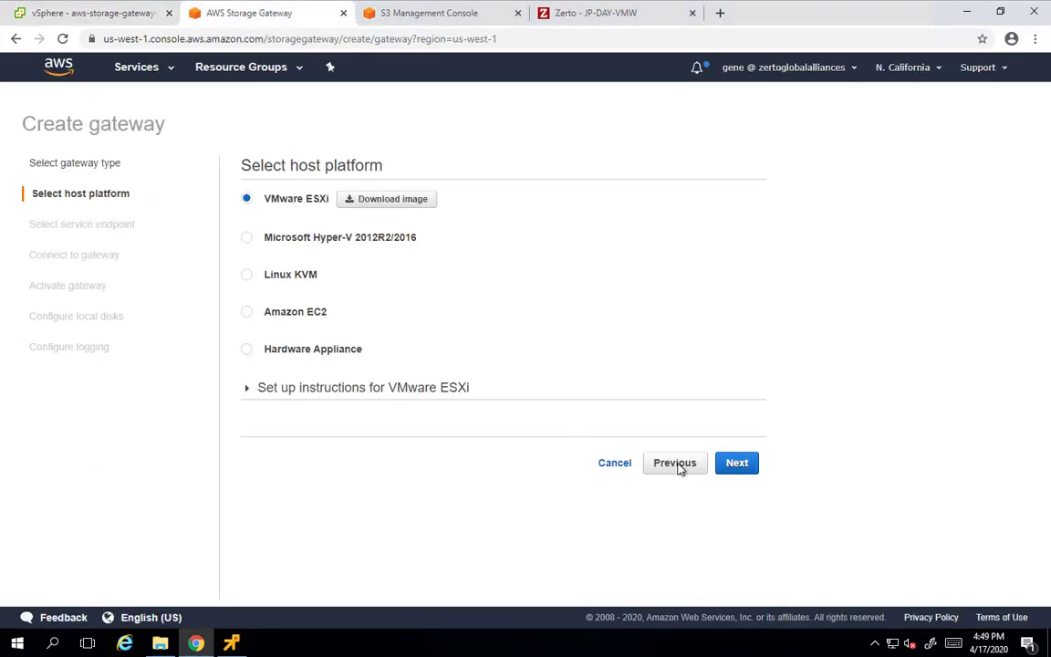
{"action": "left_click", "coordinate": [738, 463]}
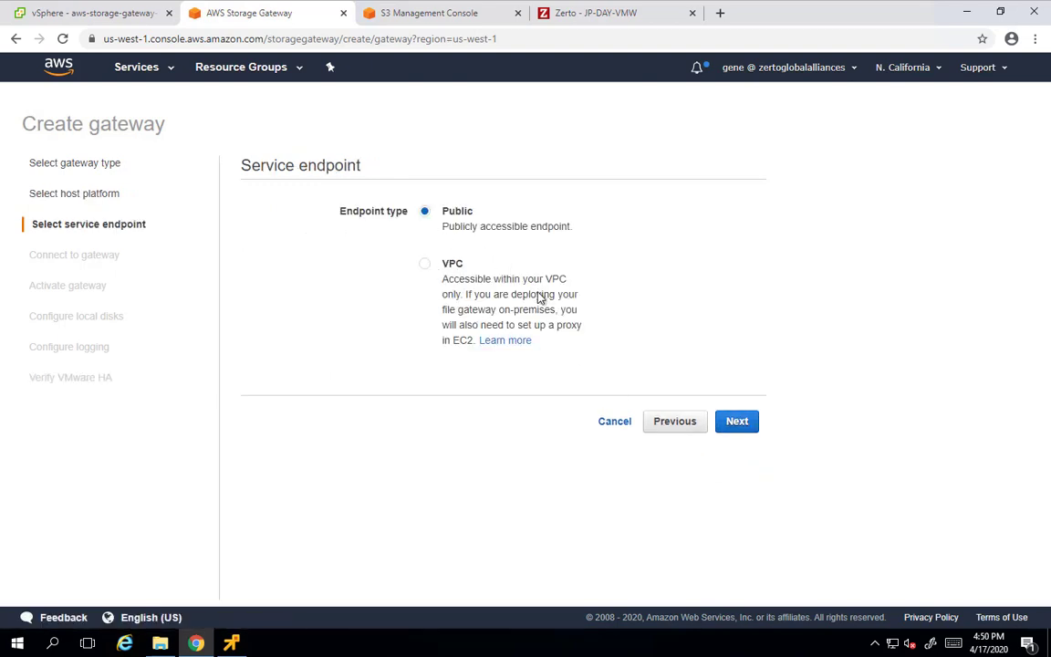
{"action": "left_click", "coordinate": [743, 424]}
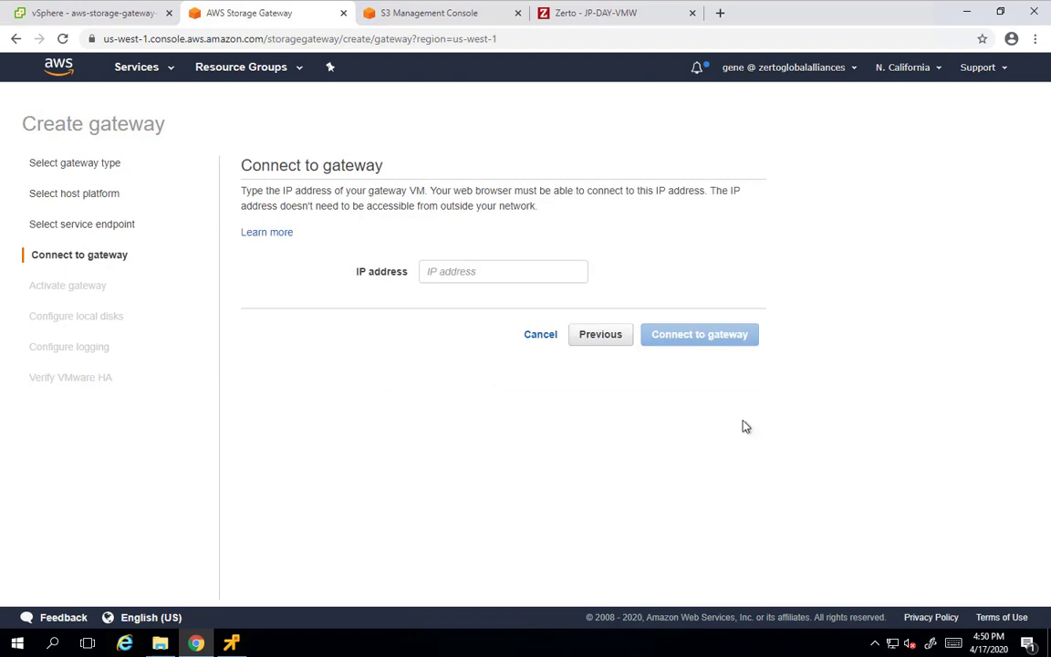
{"action": "left_click", "coordinate": [453, 271]}
{"action": "type", "text": "172.16.1.55"}
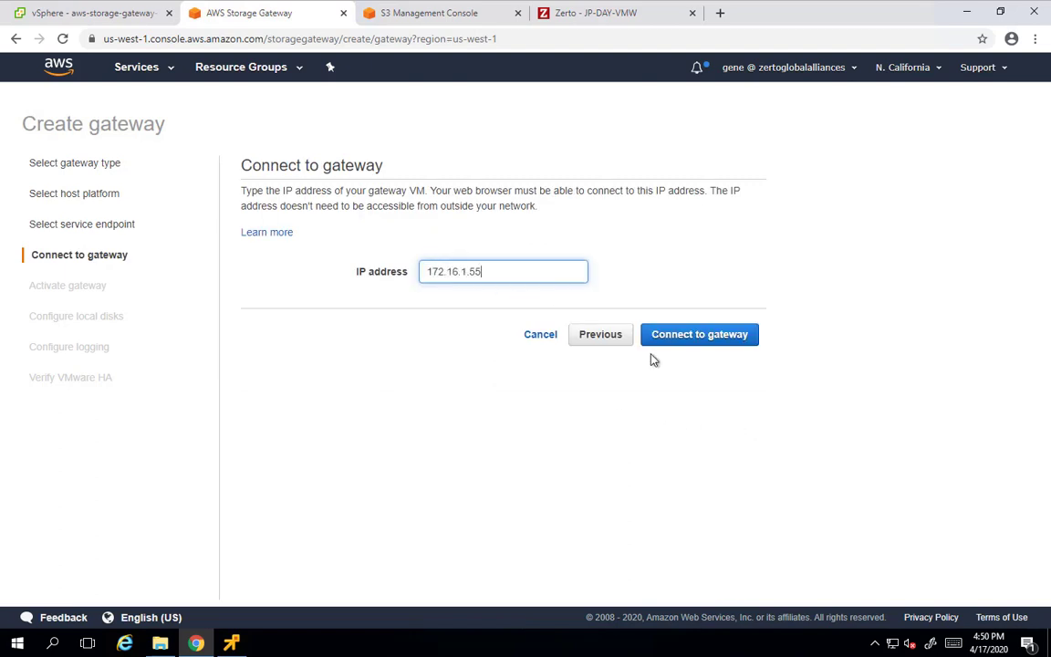
{"action": "left_click", "coordinate": [716, 344]}
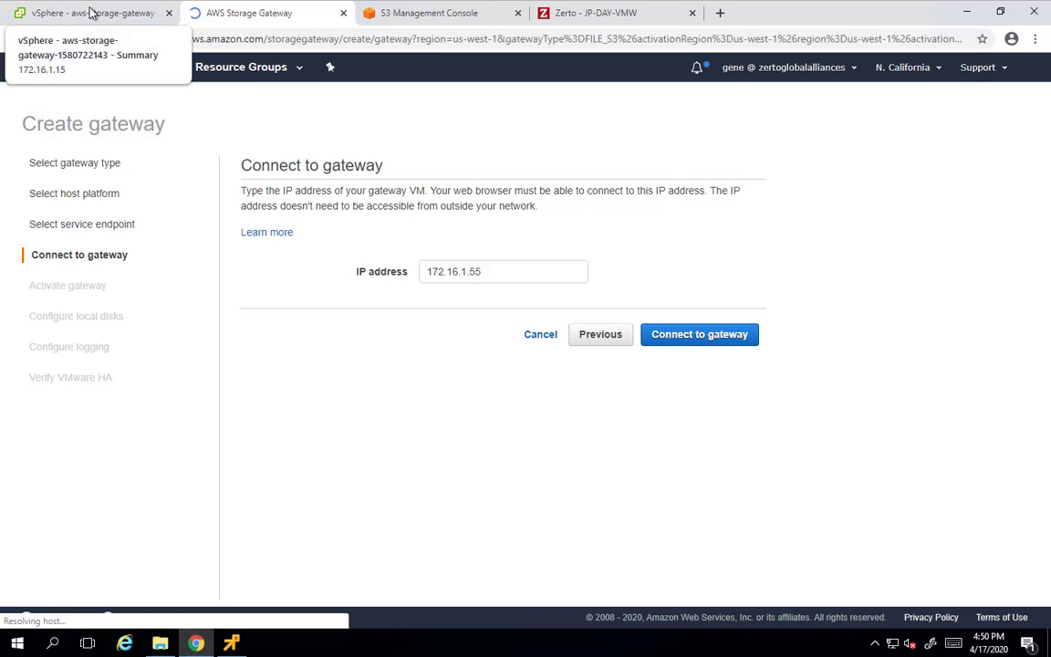
{"action": "left_click", "coordinate": [92, 12]}
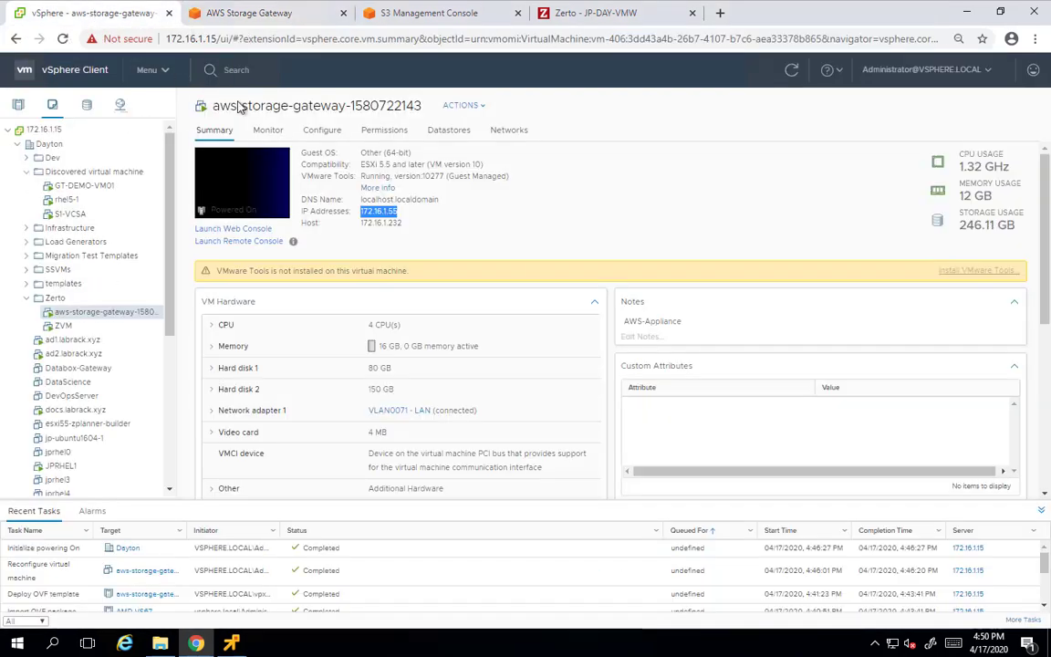
{"action": "left_click_drag", "start_coordinate": [423, 106], "coordinate": [218, 102]}
{"action": "right_click", "coordinate": [233, 106]}
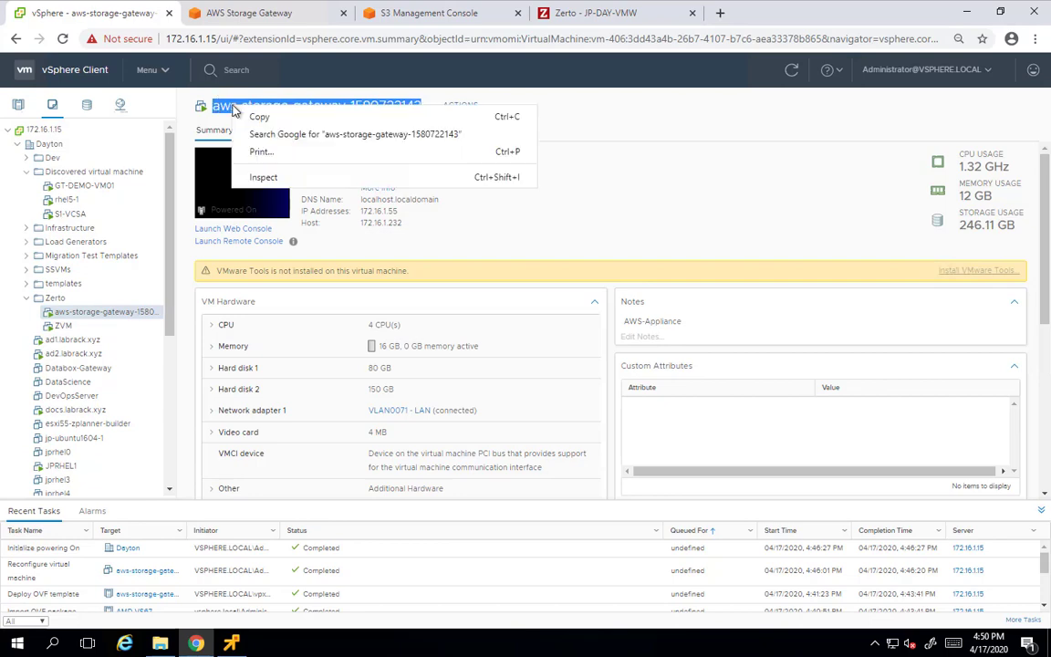
Copy the VM name and set the gateway time zone to GMT -5:00 Eastern
{"action": "left_click", "coordinate": [239, 116]}
{"action": "left_click", "coordinate": [260, 18]}
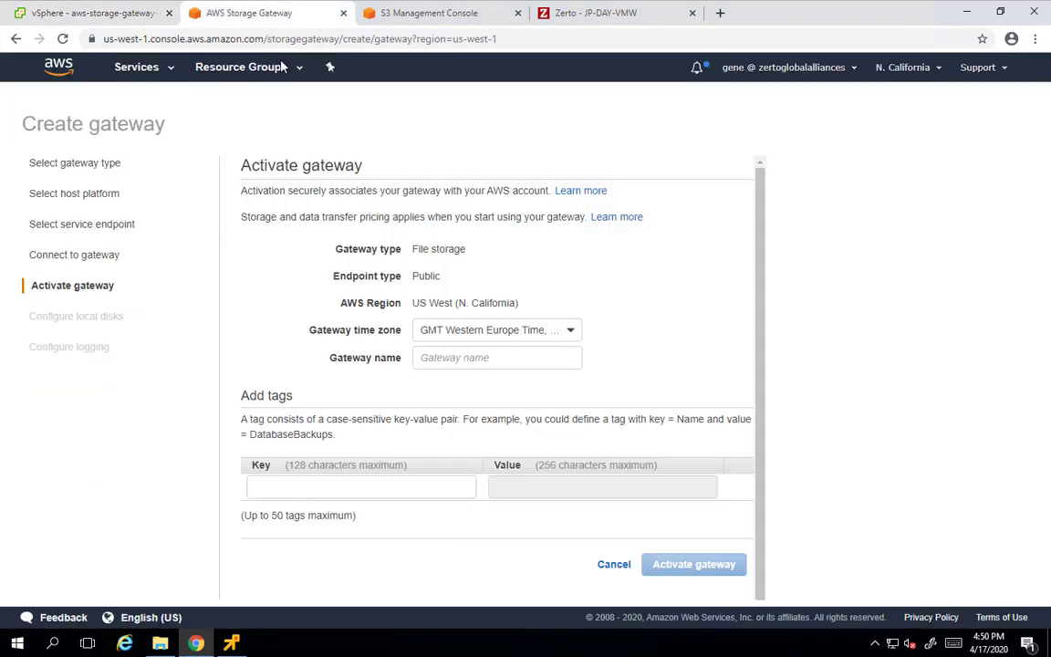
{"action": "left_click", "coordinate": [497, 336]}
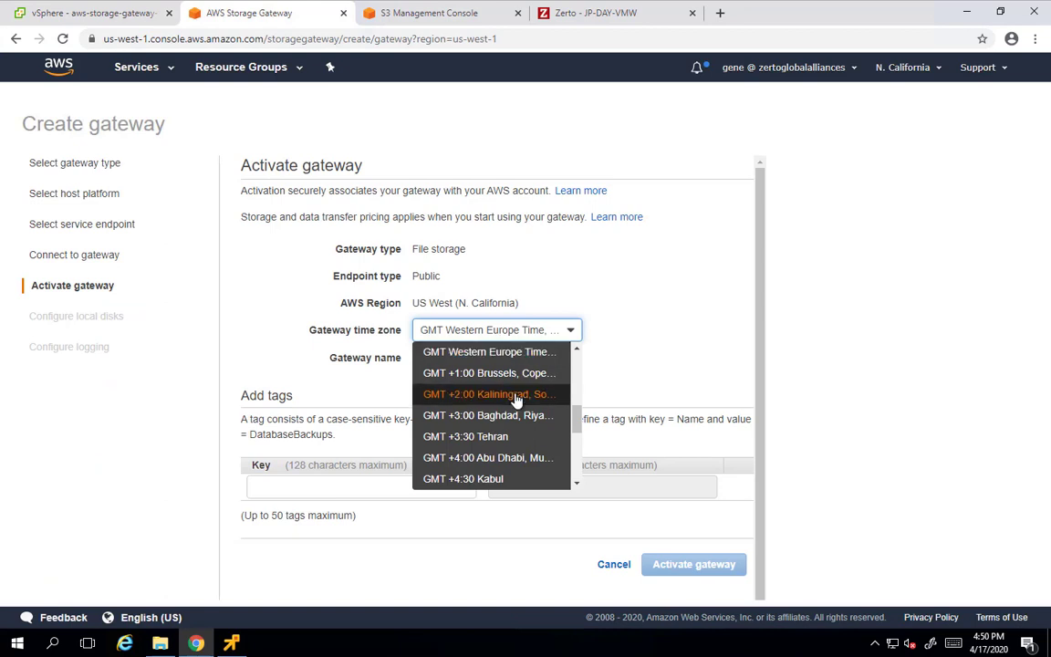
{"action": "scroll", "coordinate": [520, 392], "scroll_direction": "up", "scroll_amount": 3}
{"action": "left_click", "coordinate": [522, 372]}
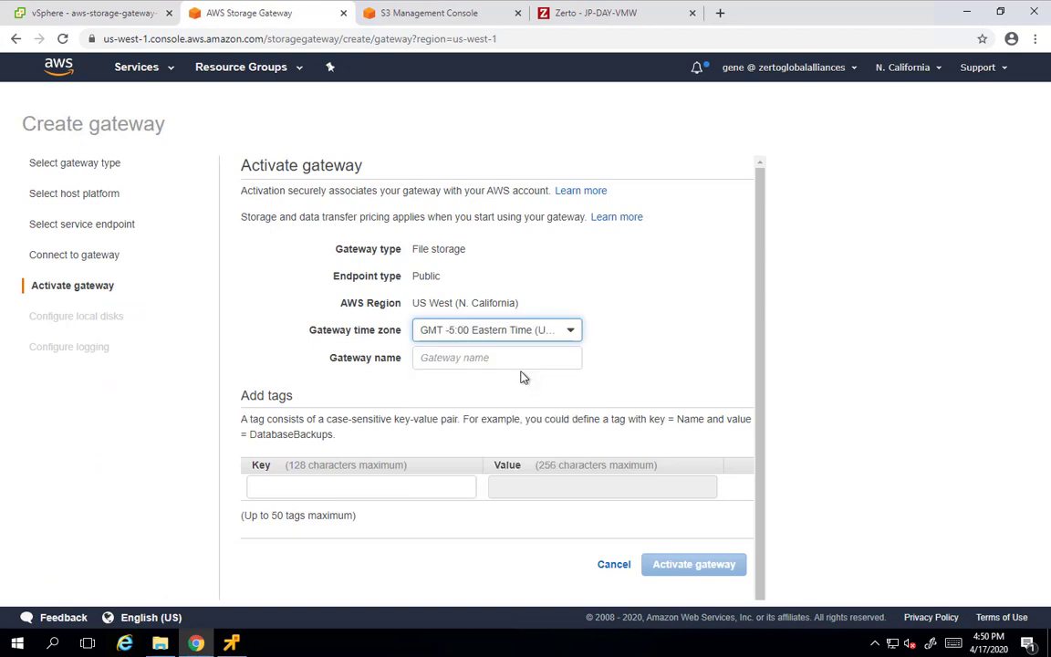
{"action": "left_click", "coordinate": [496, 358]}
{"action": "key", "text": "ctrl+v"}
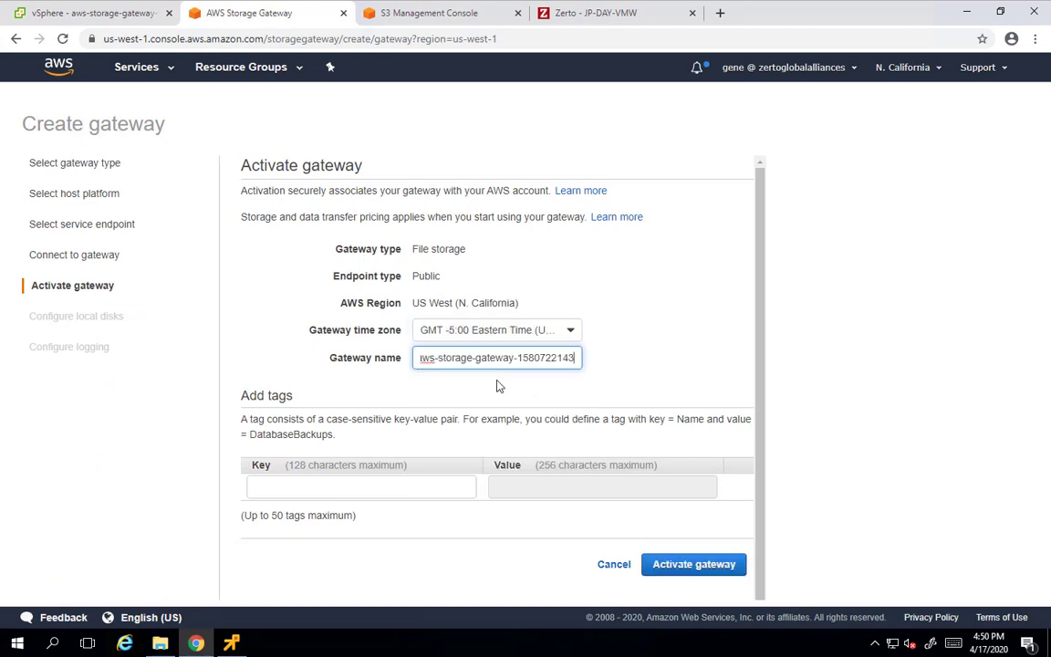
{"action": "left_click", "coordinate": [403, 488]}
{"action": "type", "text": "name"}
{"action": "key", "text": "Tab"}
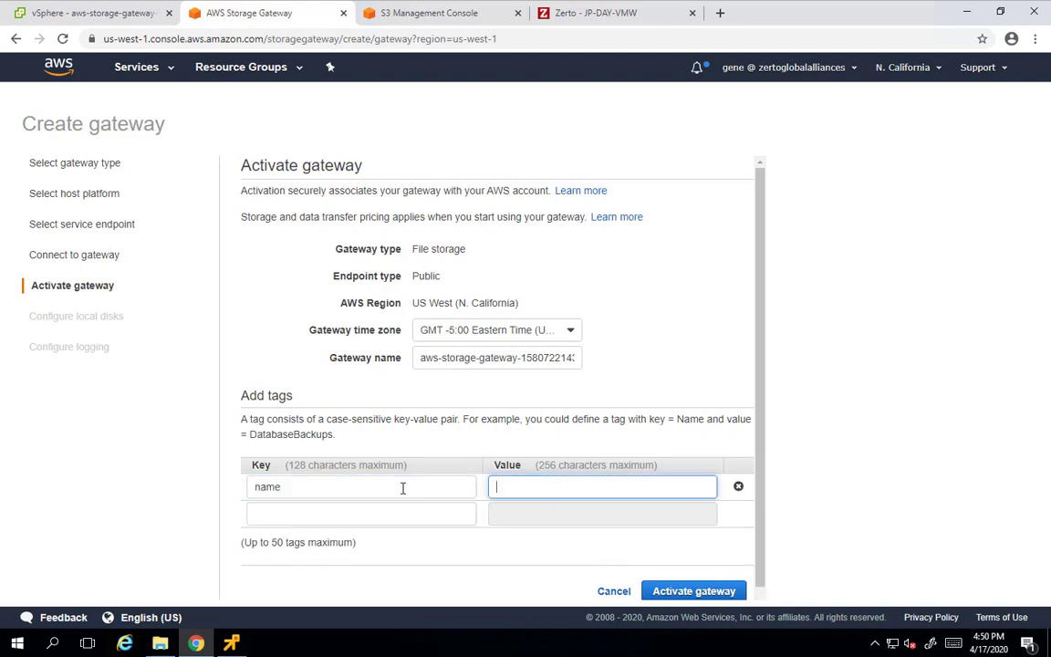
{"action": "key", "text": "ctrl+v"}
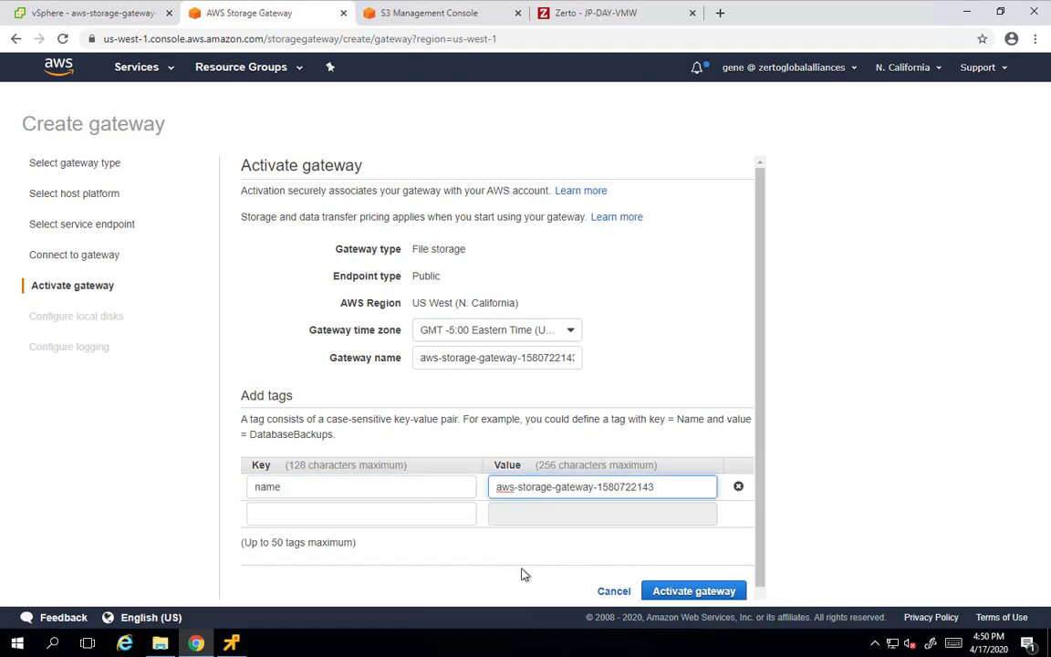
{"action": "left_click", "coordinate": [694, 591]}
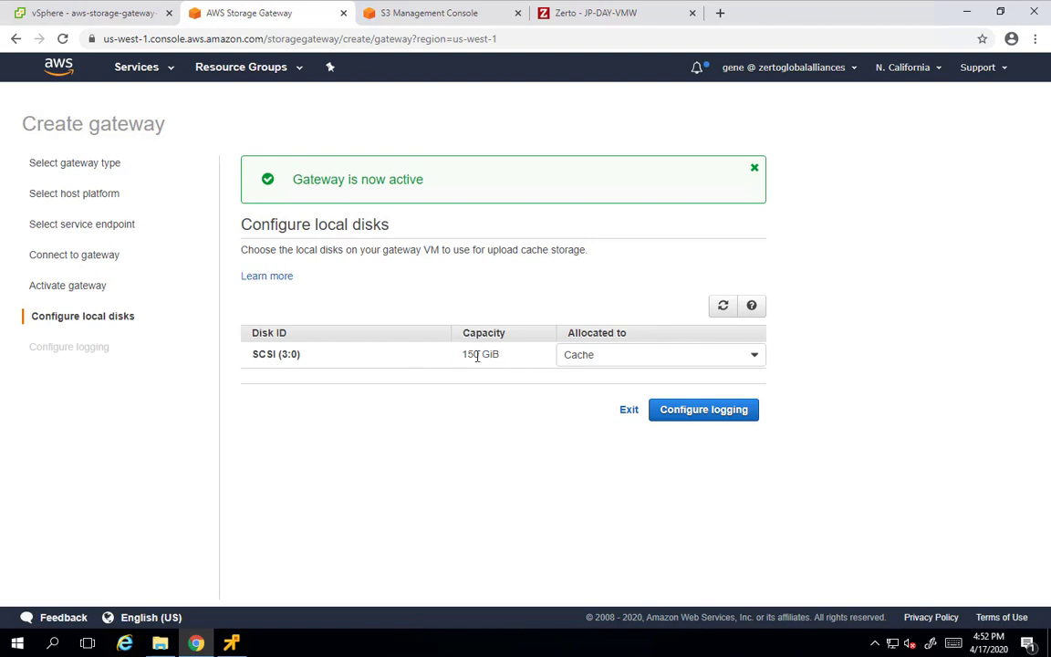
Keep the 150 GiB cache disk, finish with a new log group, and begin a file share
{"action": "left_click", "coordinate": [701, 412]}
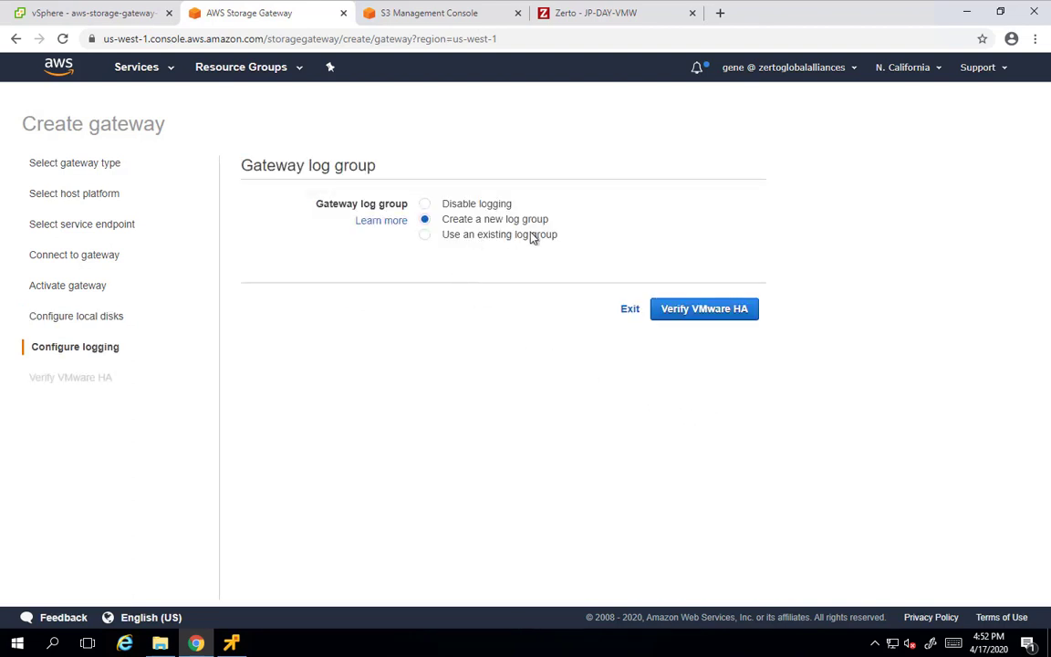
{"action": "left_click", "coordinate": [630, 310]}
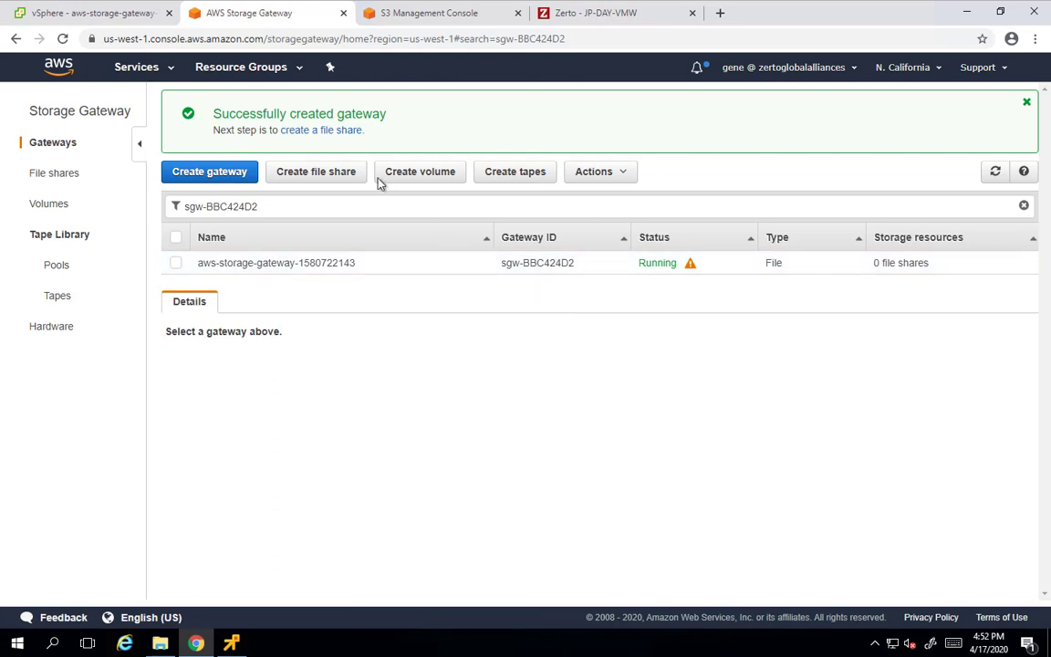
{"action": "left_click", "coordinate": [315, 174]}
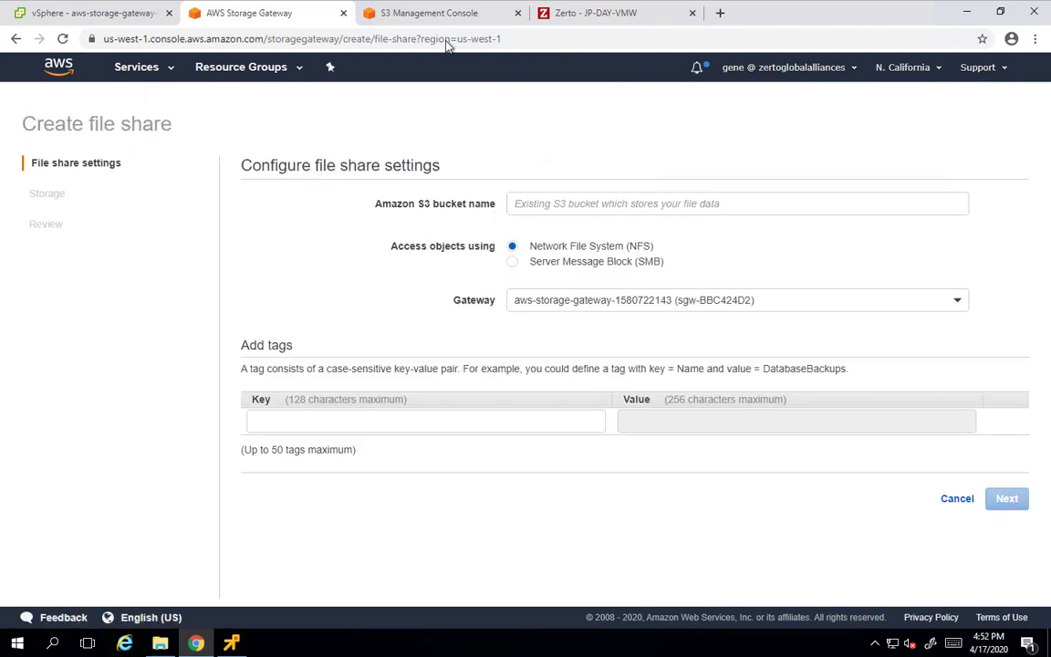
Create a new S3 bucket named gt-zerto-sgw-repository-01
{"action": "left_click", "coordinate": [439, 15]}
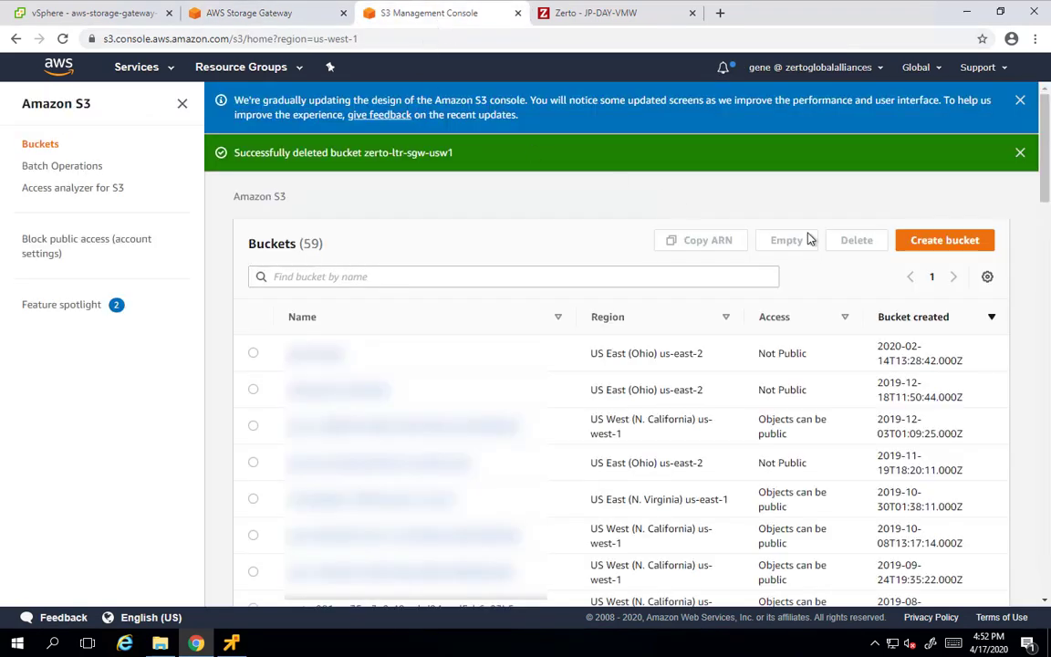
{"action": "left_click", "coordinate": [939, 240]}
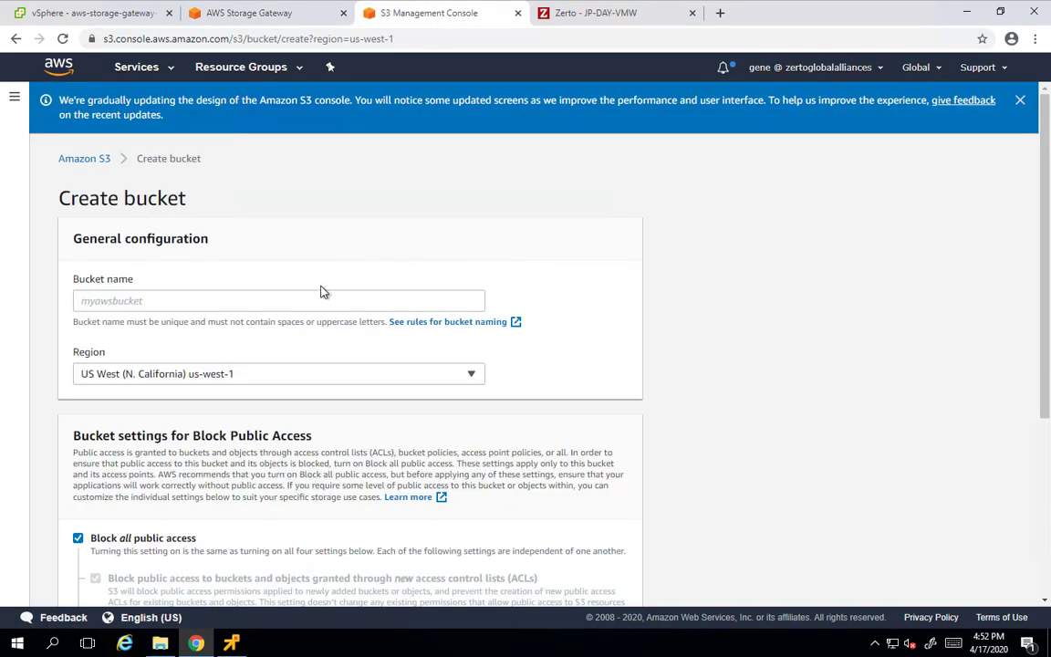
{"action": "left_click", "coordinate": [305, 293]}
{"action": "type", "text": "gt-zerto-"}
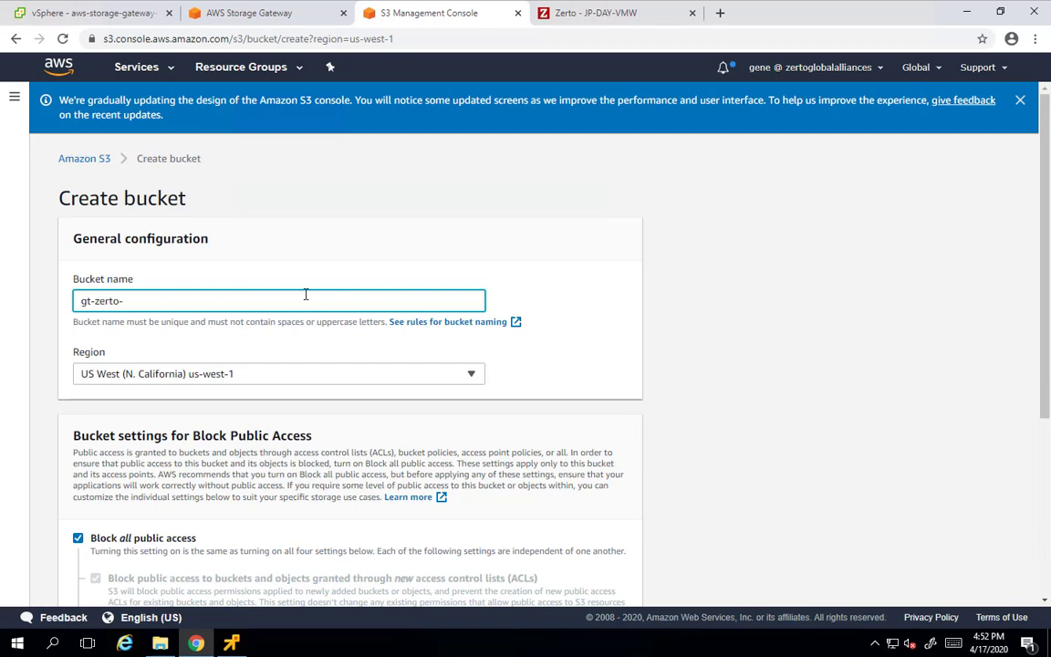
{"action": "type", "text": "sgw-repository-01"}
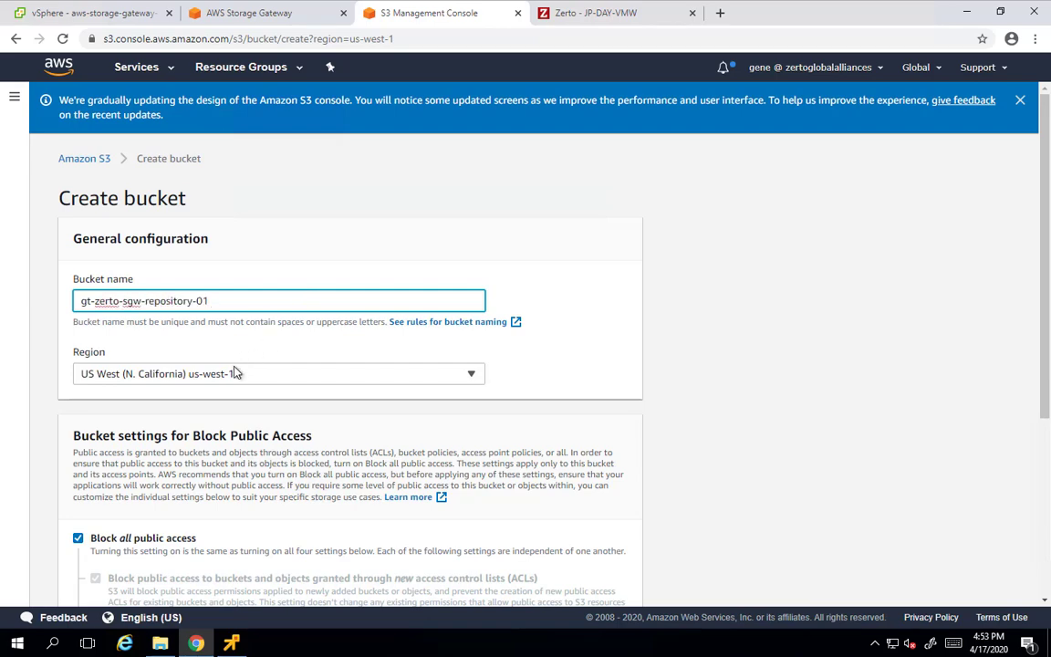
{"action": "scroll", "coordinate": [255, 446], "scroll_direction": "down", "scroll_amount": 1}
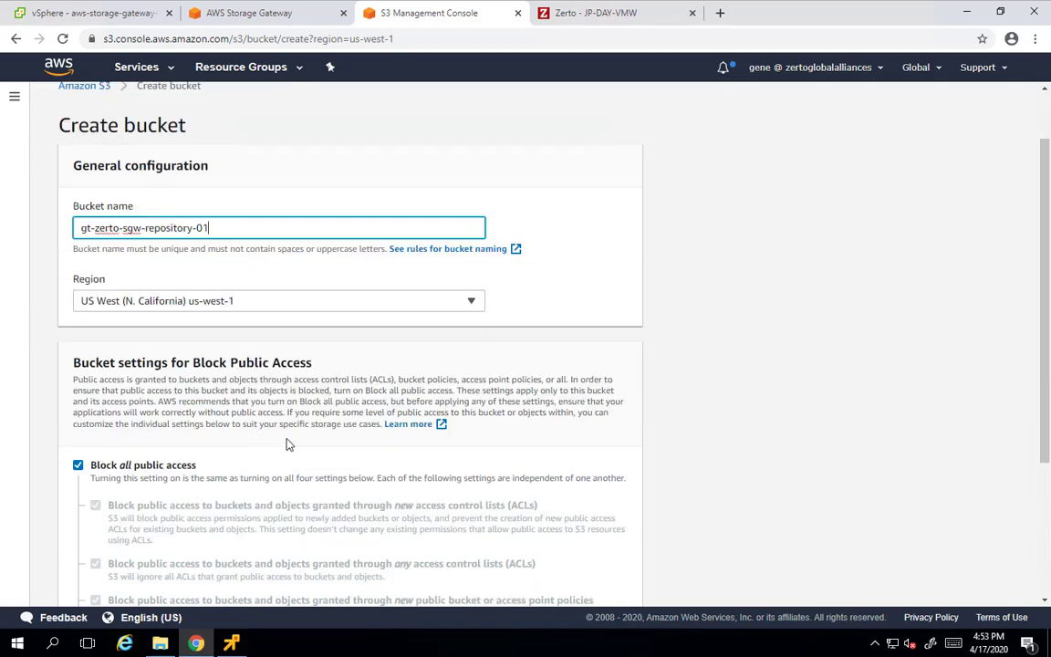
{"action": "scroll", "coordinate": [288, 445], "scroll_direction": "down", "scroll_amount": 3}
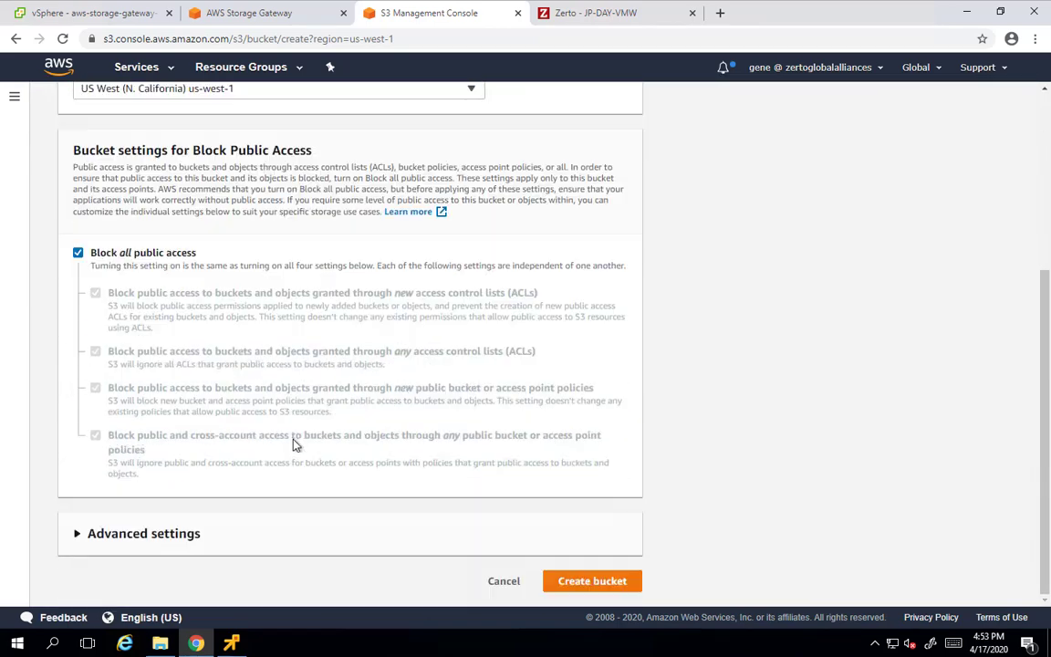
{"action": "left_click", "coordinate": [569, 582]}
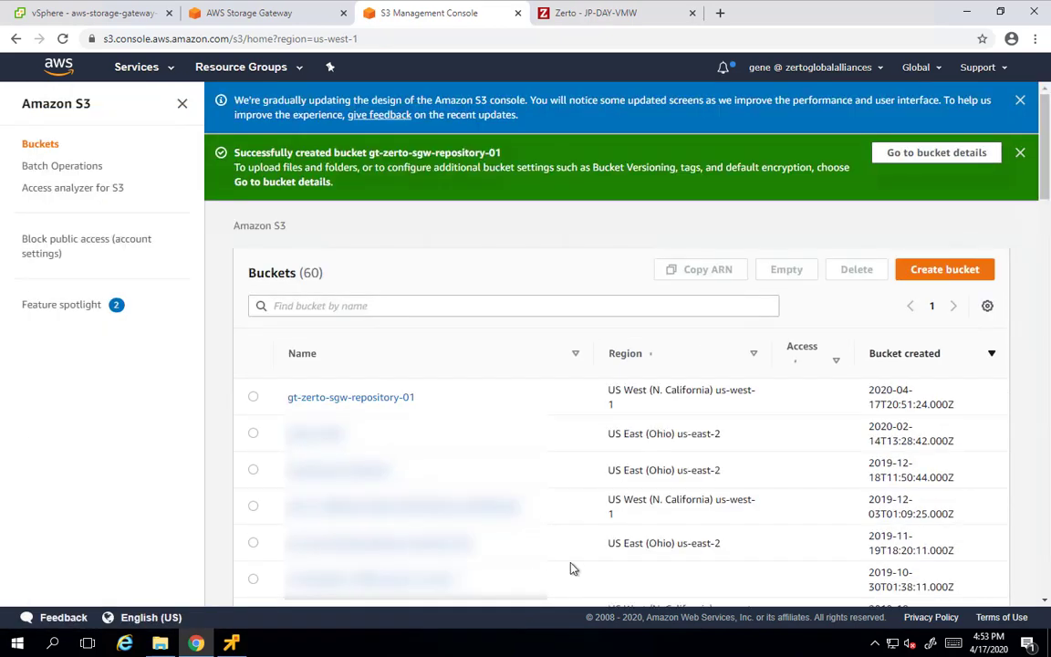
Copy the bucket name from the Buckets list and return to the file share form
{"action": "left_click_drag", "start_coordinate": [414, 398], "coordinate": [287, 392]}
{"action": "right_click", "coordinate": [305, 399]}
{"action": "left_click", "coordinate": [336, 509]}
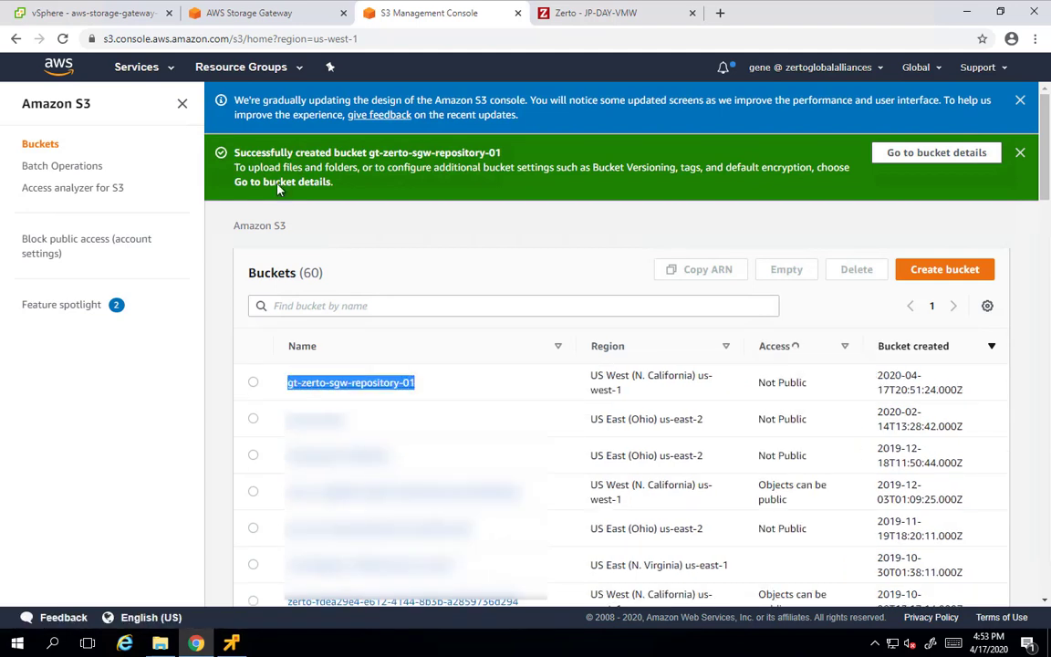
{"action": "left_click", "coordinate": [262, 16]}
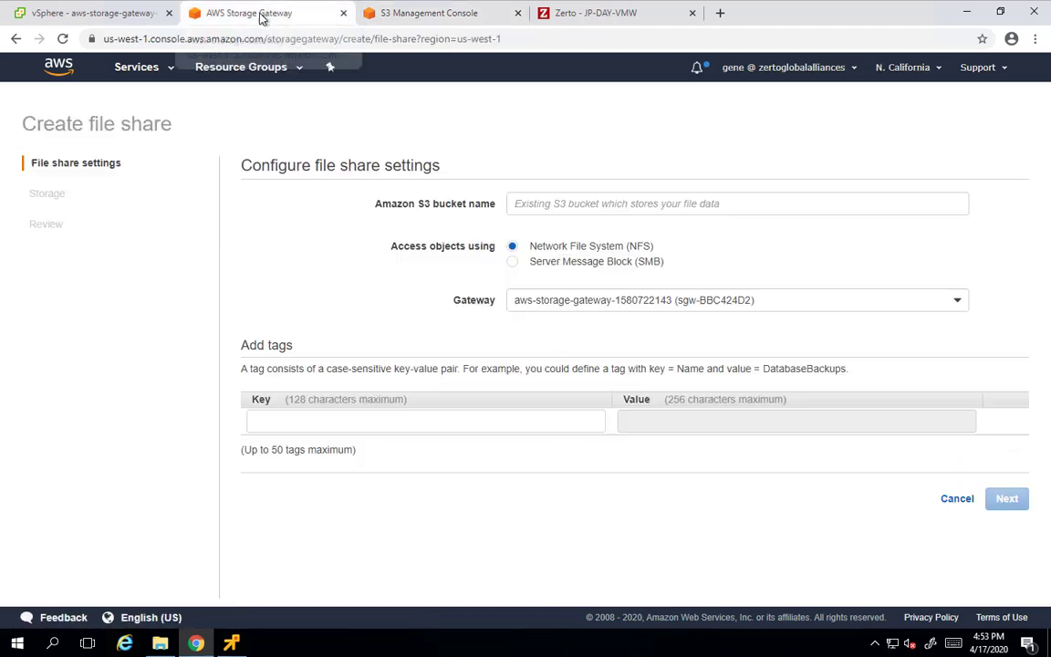
Enter bucket gt-zerto-sgw-repository-01 and tag the share 'name' with the bucket name
{"action": "left_click", "coordinate": [554, 196]}
{"action": "key", "text": "ctrl+v"}
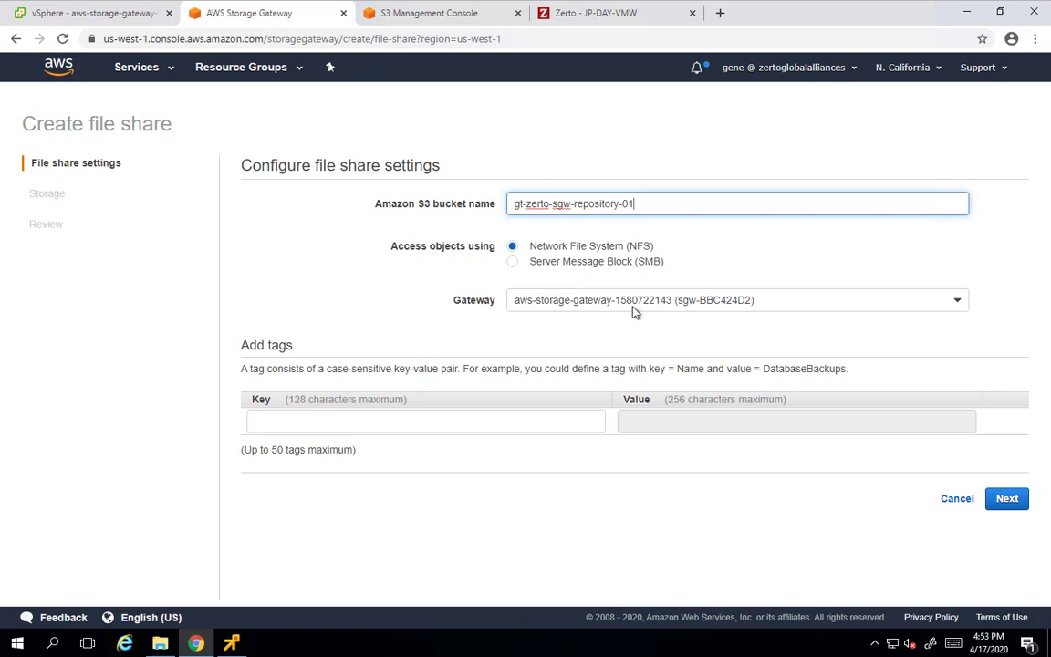
{"action": "left_click", "coordinate": [304, 416]}
{"action": "type", "text": "name"}
{"action": "key", "text": "Tab"}
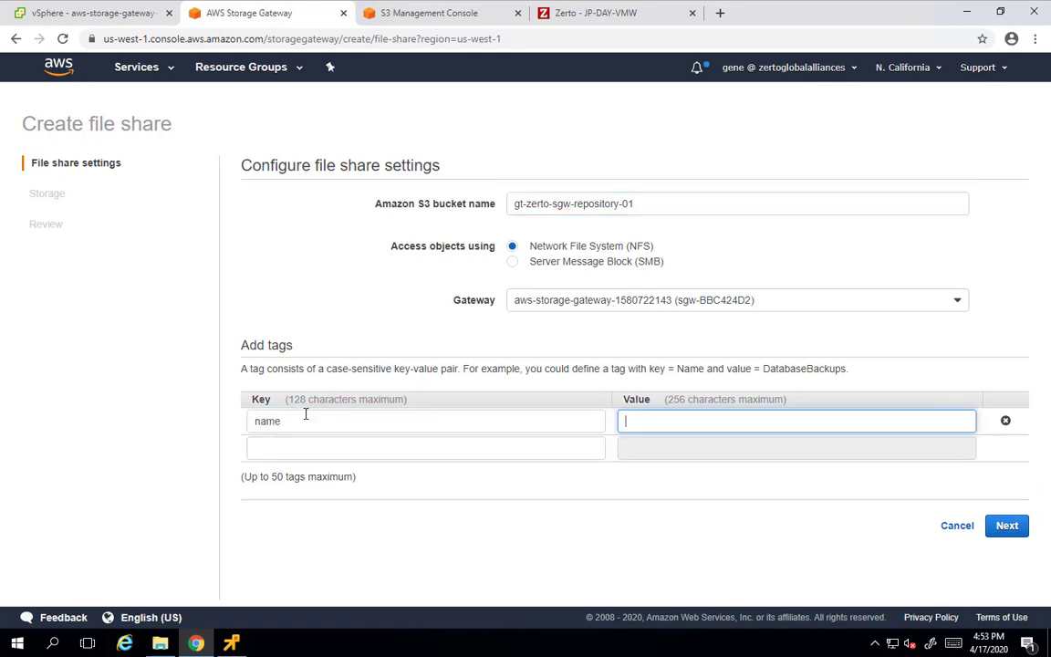
{"action": "key", "text": "ctrl+v"}
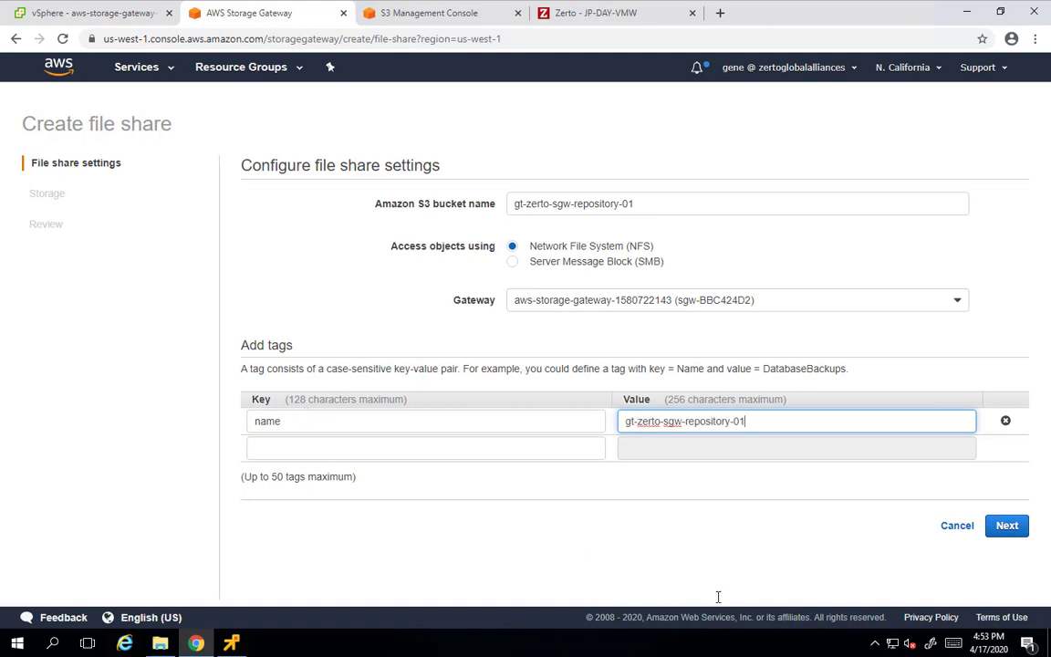
Accept the default storage settings and review the NFS share summary
{"action": "left_click", "coordinate": [1007, 527]}
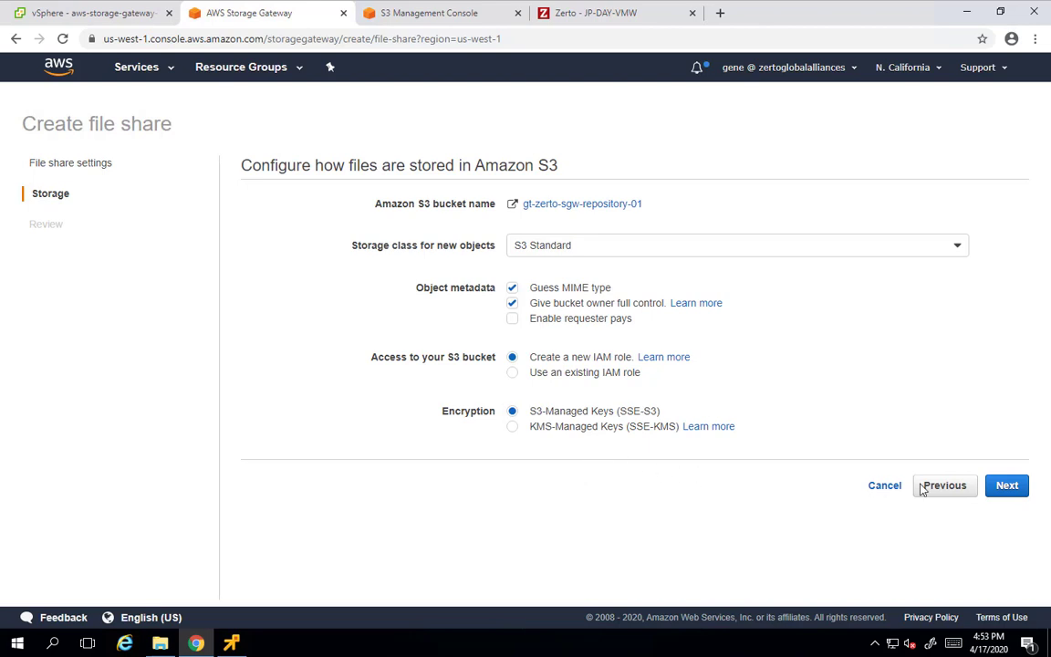
{"action": "left_click", "coordinate": [1011, 490]}
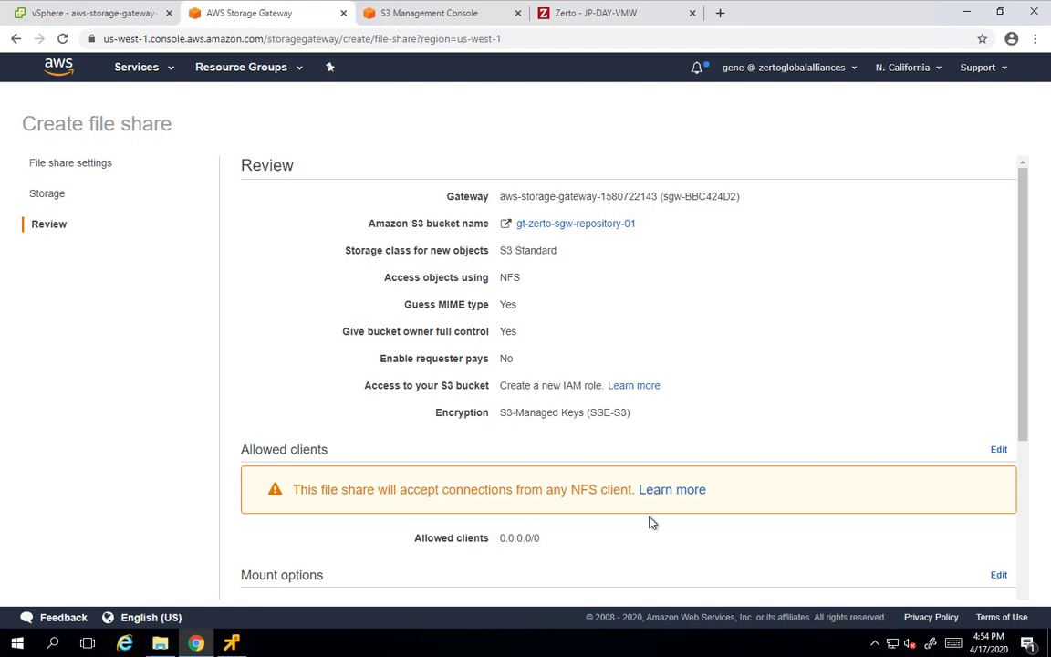
{"action": "scroll", "coordinate": [650, 522], "scroll_direction": "down", "scroll_amount": 3}
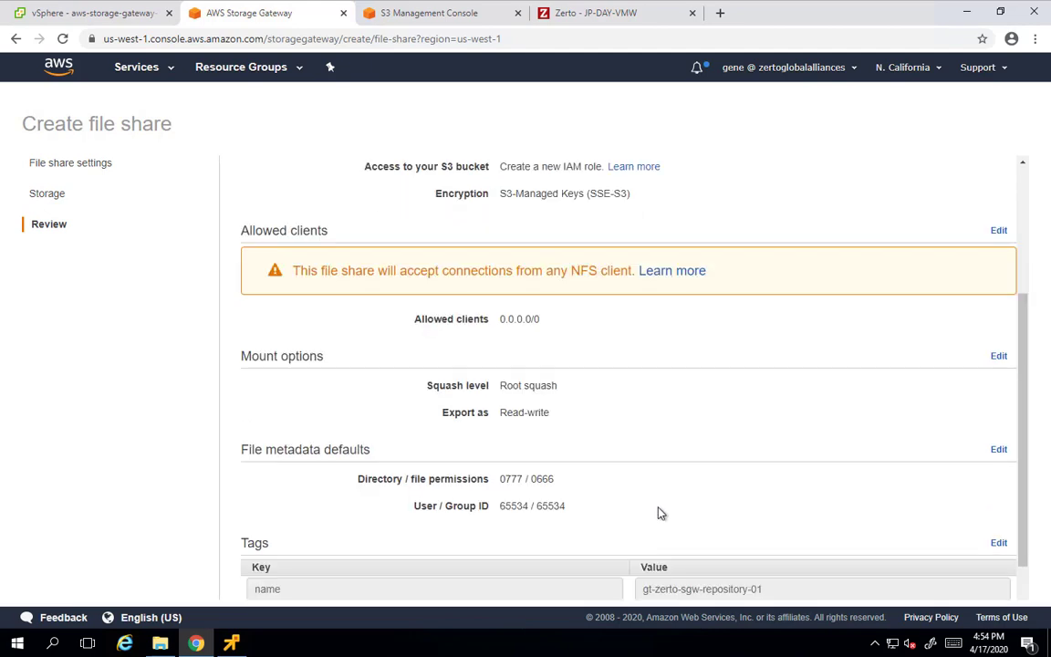
{"action": "scroll", "coordinate": [659, 512], "scroll_direction": "down", "scroll_amount": 1}
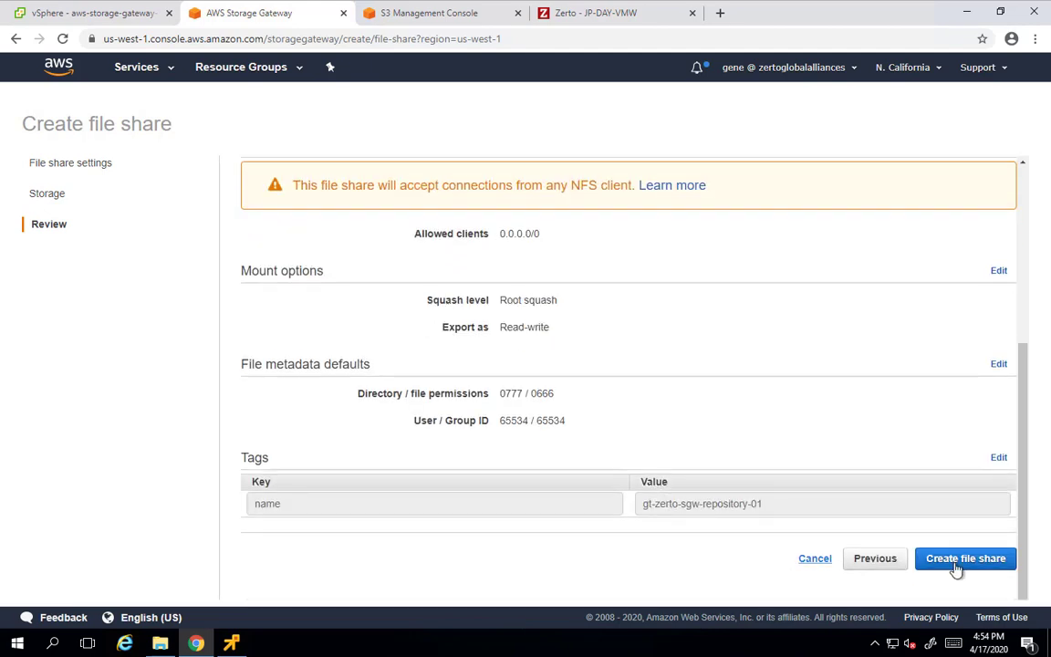
Create share share-17993D79 and copy 172.16.1.55:/gt-zerto-sgw-repository-01 from its Windows mount command
{"action": "left_click", "coordinate": [966, 565]}
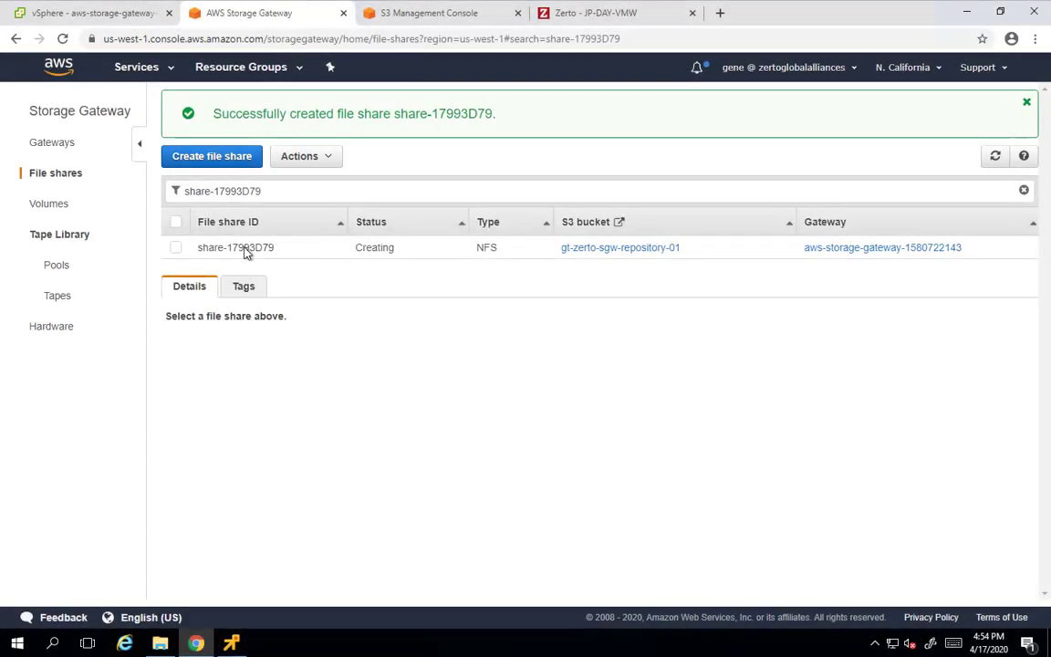
{"action": "left_click", "coordinate": [245, 249]}
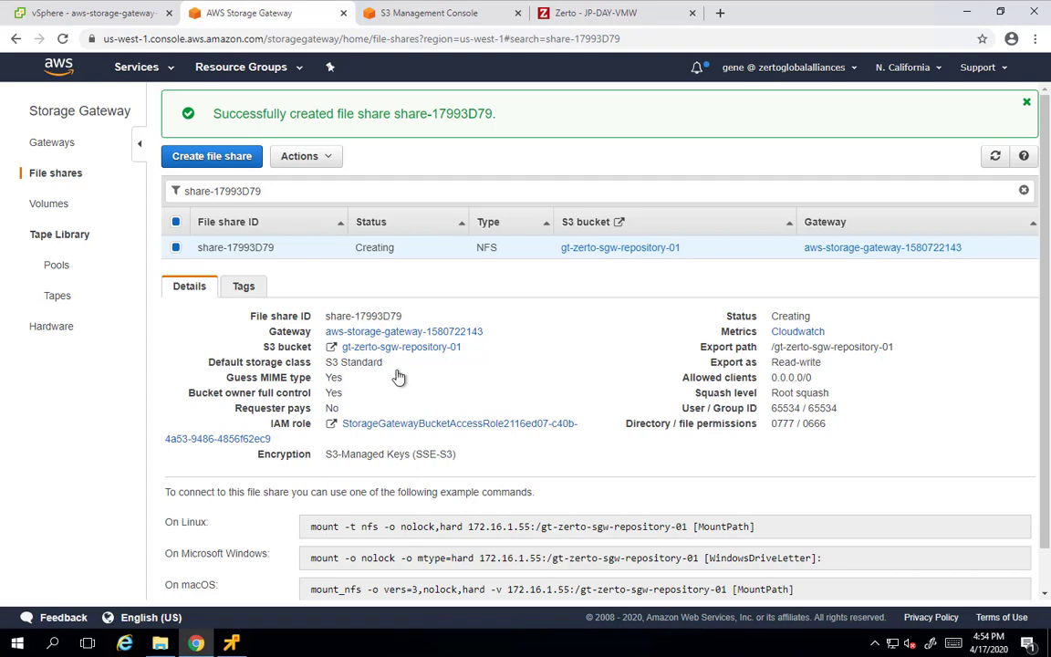
{"action": "scroll", "coordinate": [422, 379], "scroll_direction": "down", "scroll_amount": 1}
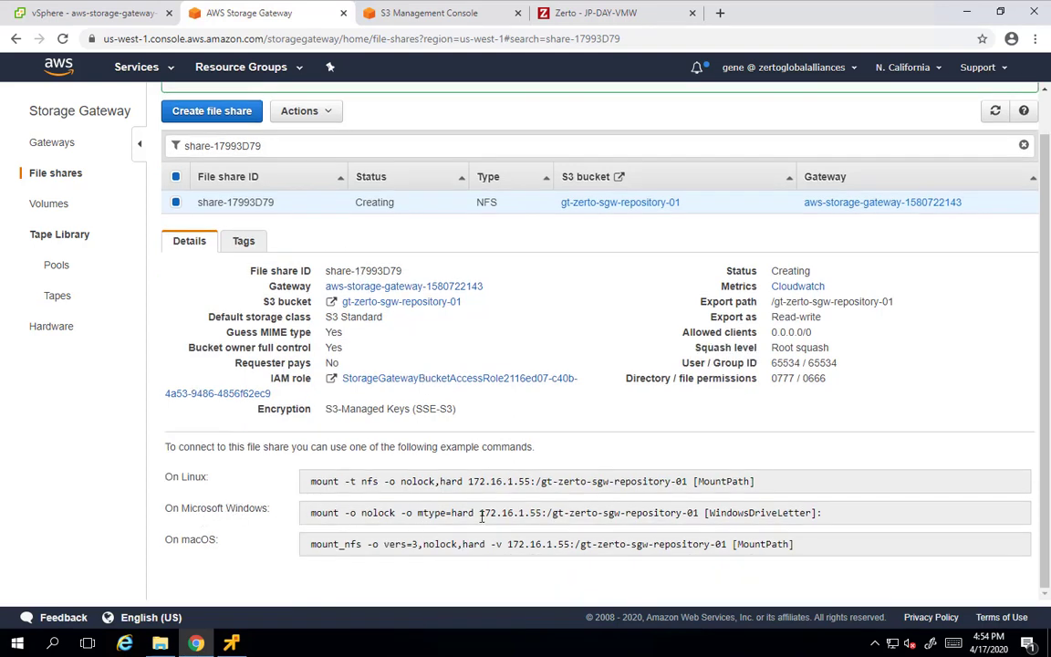
{"action": "left_click_drag", "start_coordinate": [480, 512], "coordinate": [699, 517]}
{"action": "key", "text": "ctrl+c"}
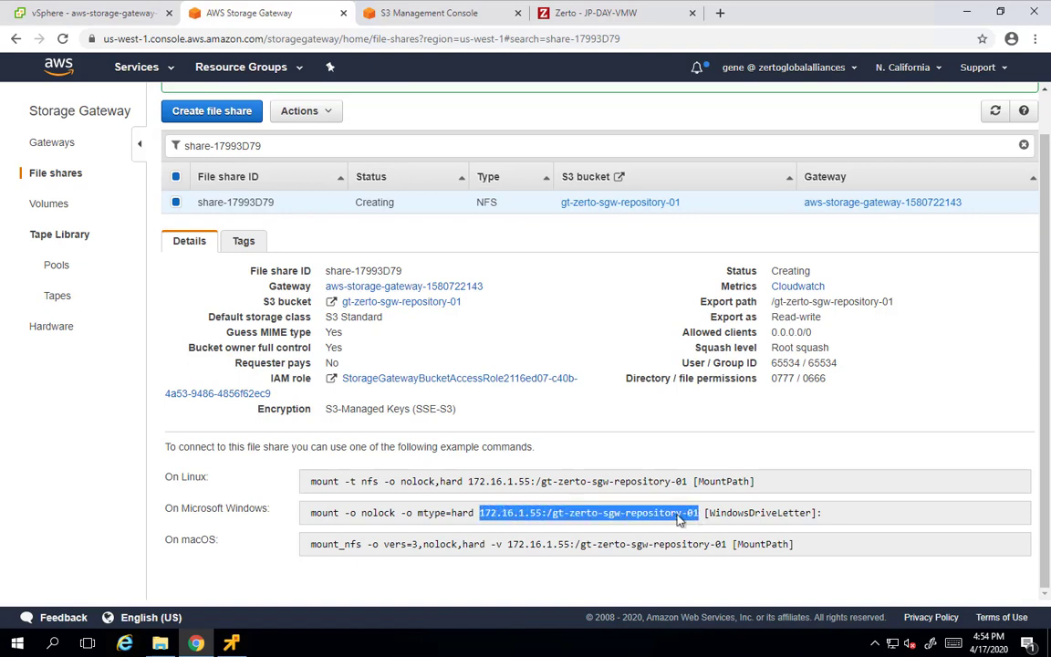
{"action": "right_click", "coordinate": [680, 518]}
{"action": "left_click", "coordinate": [695, 530]}
Start a new Zerto repository named gt-zerto-sgw-repository-01 with Network Share storage type
{"action": "left_click", "coordinate": [589, 13]}
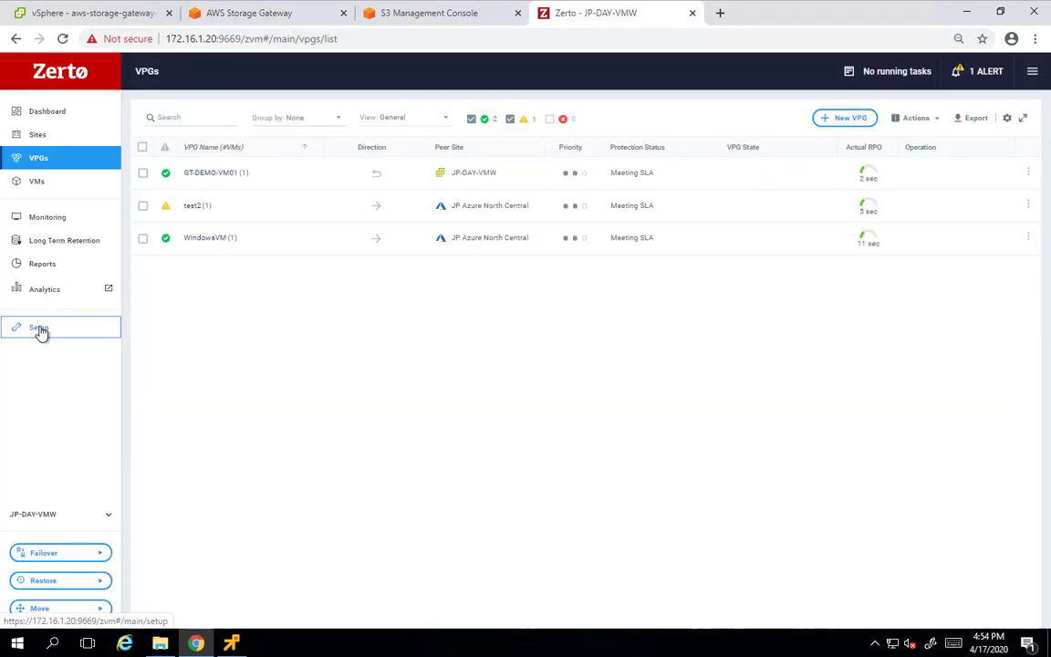
{"action": "left_click", "coordinate": [40, 331]}
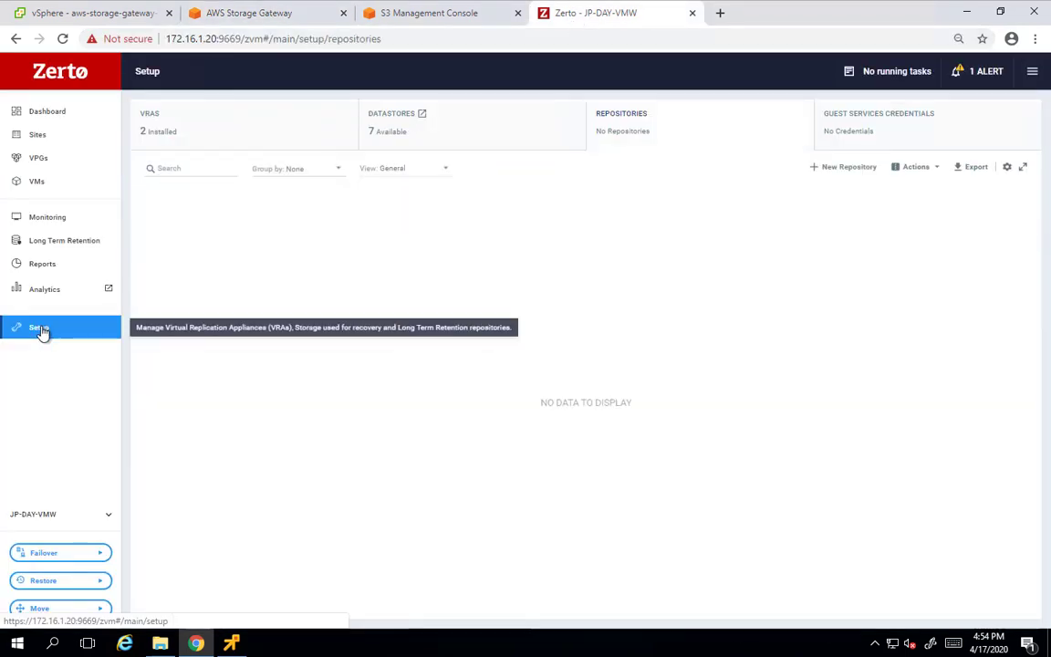
{"action": "left_click", "coordinate": [822, 174]}
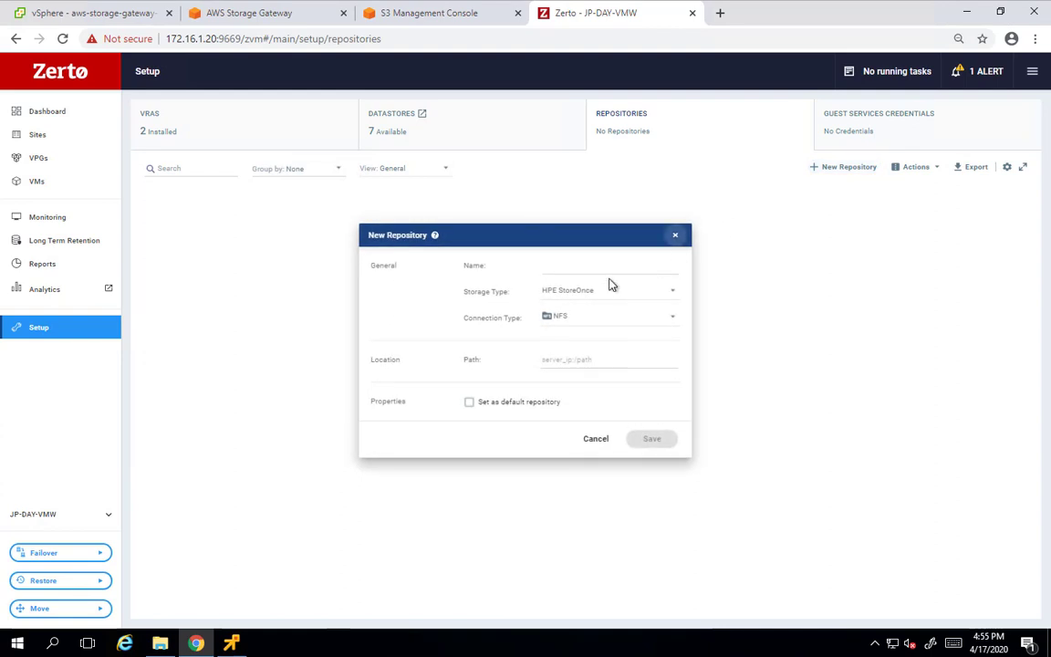
{"action": "left_click", "coordinate": [585, 264]}
{"action": "type", "text": "gt-"}
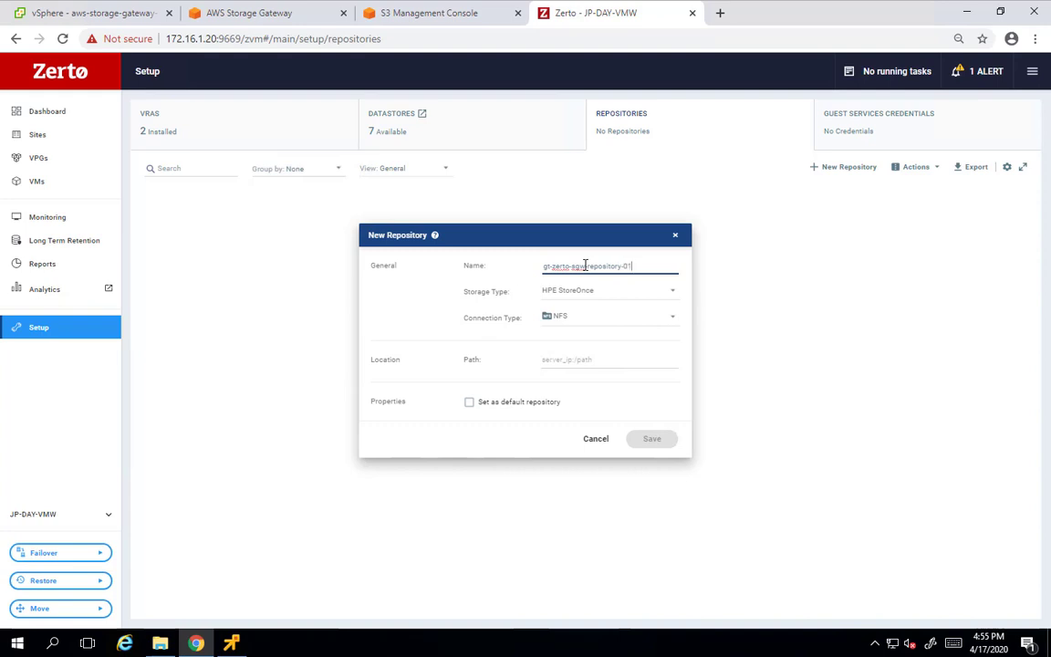
{"action": "type", "text": "zerto-sgw-repository-01"}
{"action": "left_click", "coordinate": [570, 293]}
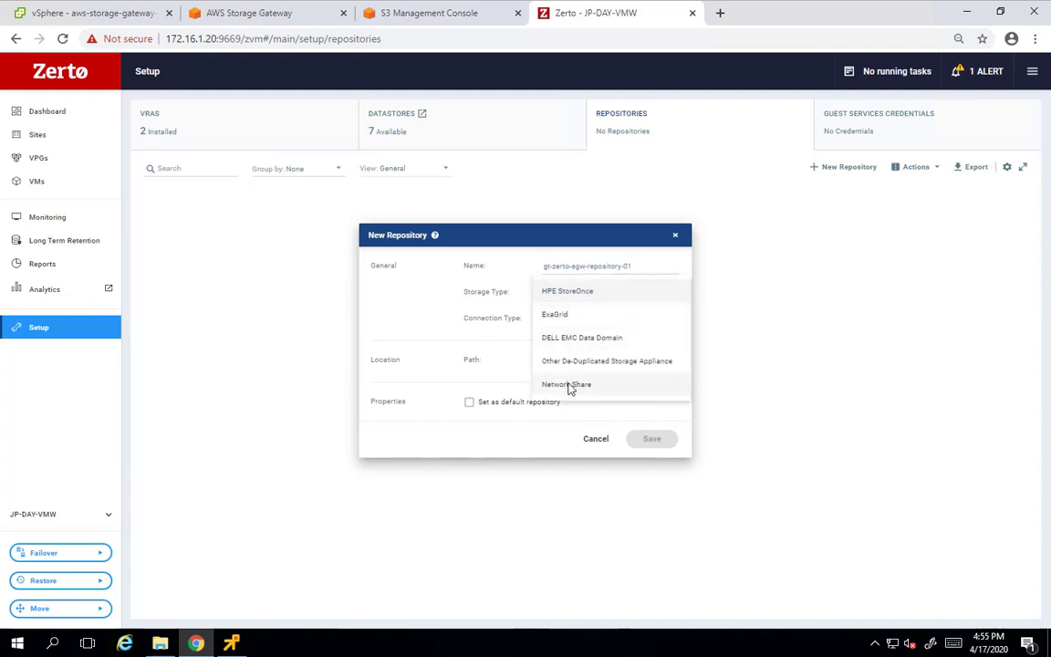
{"action": "left_click", "coordinate": [568, 385]}
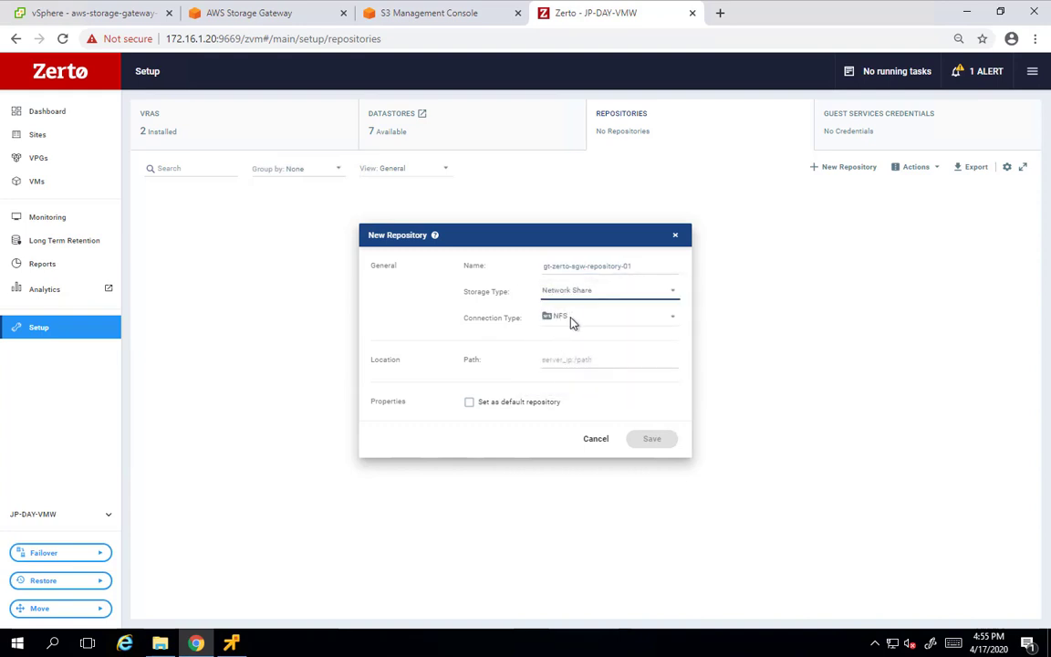
Set its path to 172.16.1.55:/gt-zerto-sgw-repository-01, make it default, save, and return to VPGs
{"action": "left_click", "coordinate": [560, 360]}
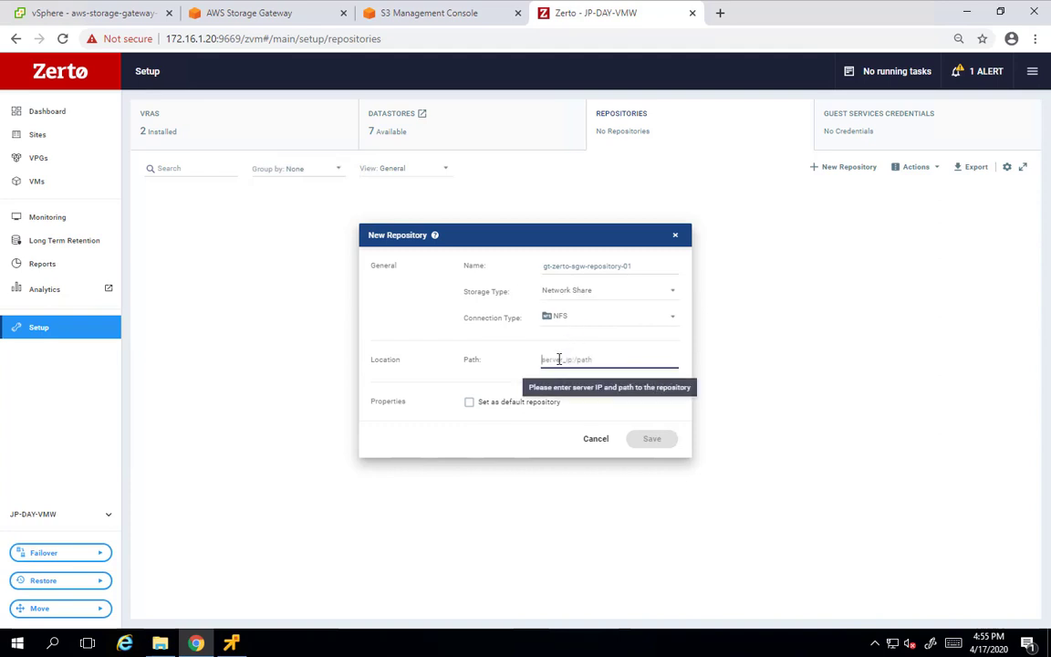
{"action": "key", "text": "ctrl+v"}
{"action": "left_click", "coordinate": [486, 408]}
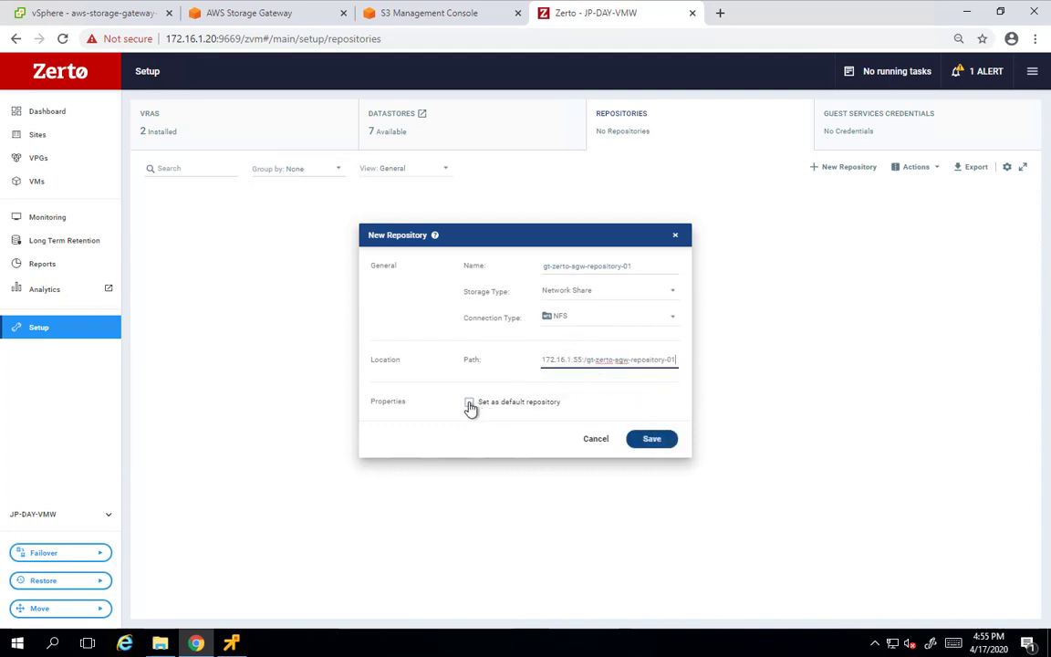
{"action": "left_click", "coordinate": [657, 439]}
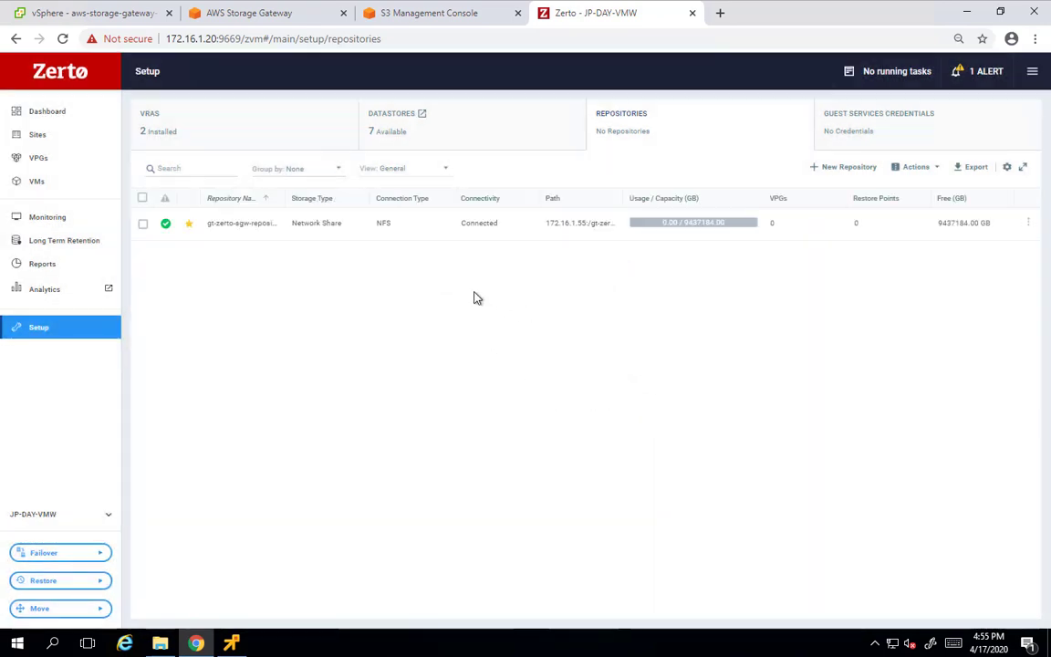
{"action": "left_click", "coordinate": [39, 160]}
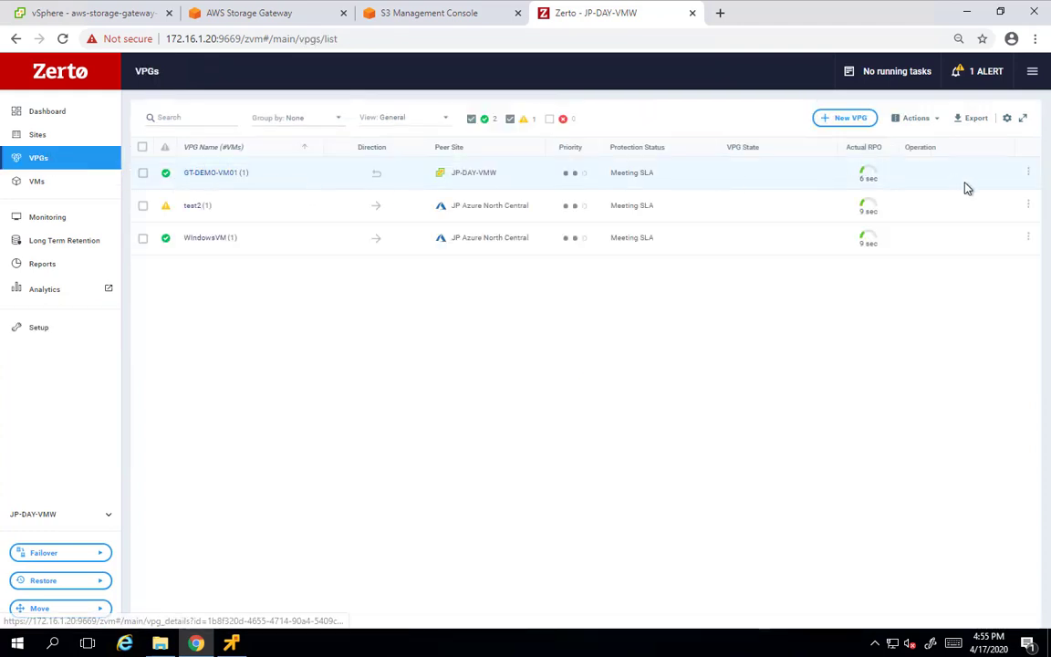
Open the GT-DEMO-VM01 VPG for editing at its Long Term Retention settings
{"action": "left_click", "coordinate": [1030, 176]}
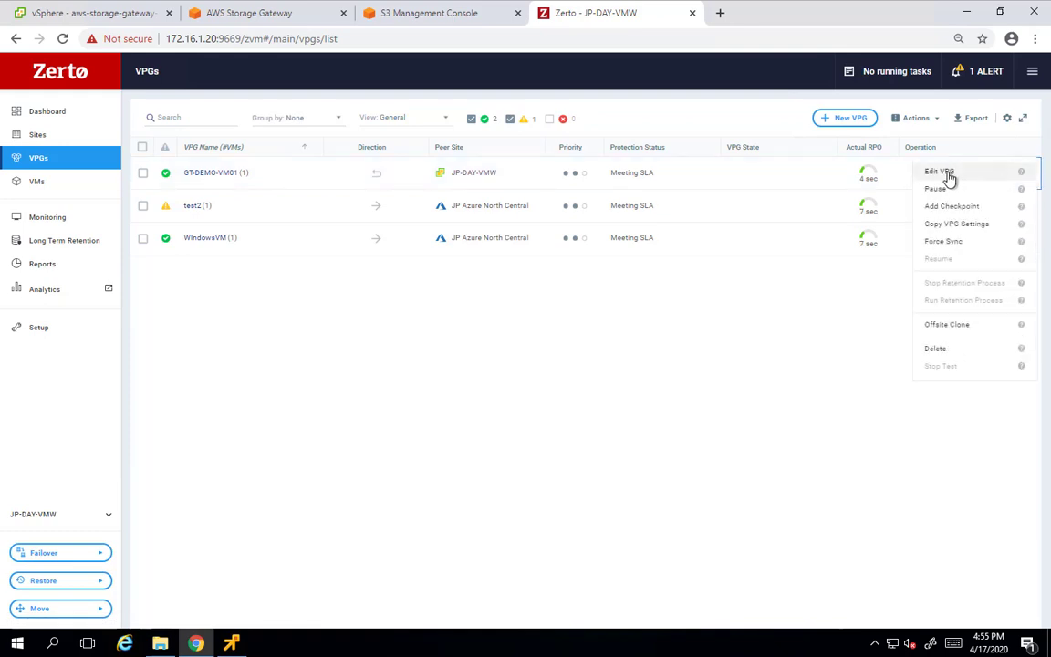
{"action": "left_click", "coordinate": [951, 177]}
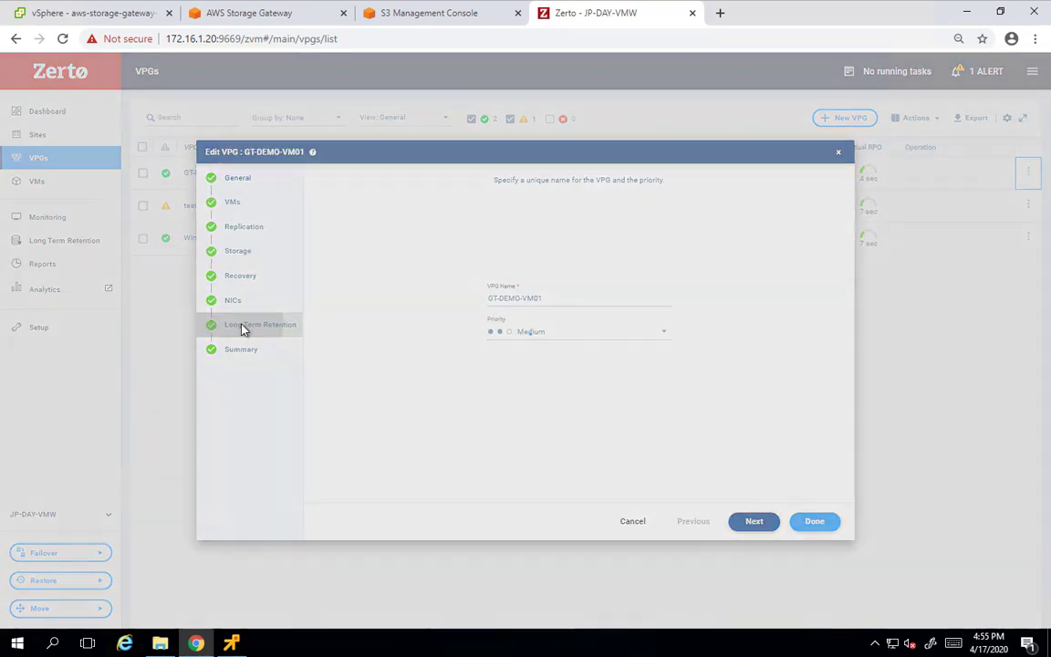
{"action": "left_click", "coordinate": [245, 327]}
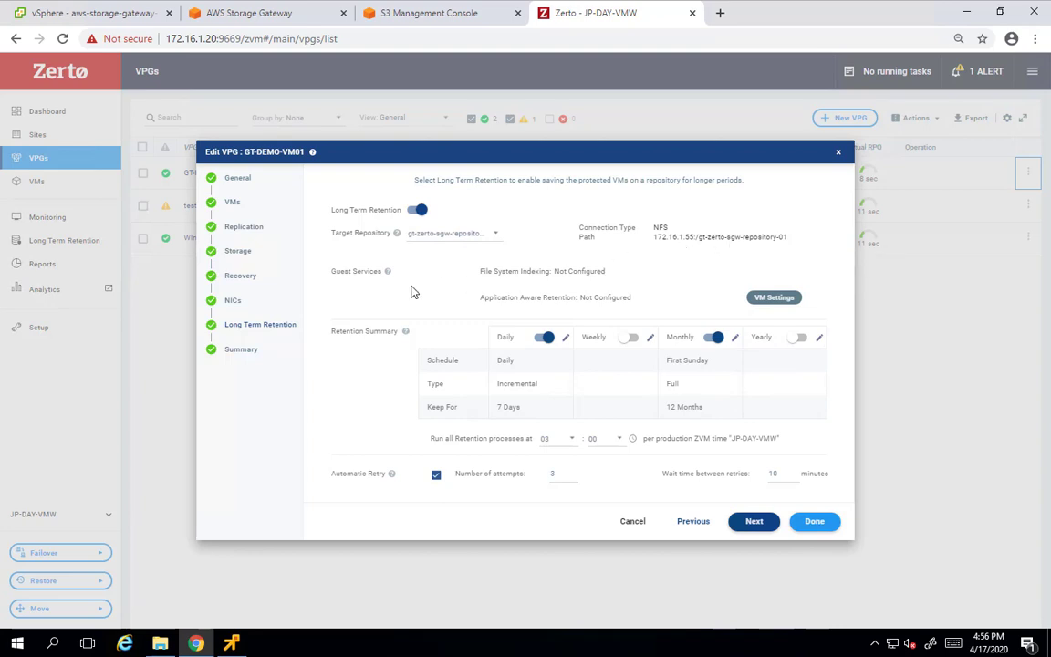
Keep daily incremental at 7 days, set weekly full to 2 weeks, disable monthly, and save the VPG
{"action": "left_click", "coordinate": [565, 336]}
{"action": "left_click", "coordinate": [578, 395]}
{"action": "left_click", "coordinate": [630, 337]}
{"action": "left_click", "coordinate": [652, 341]}
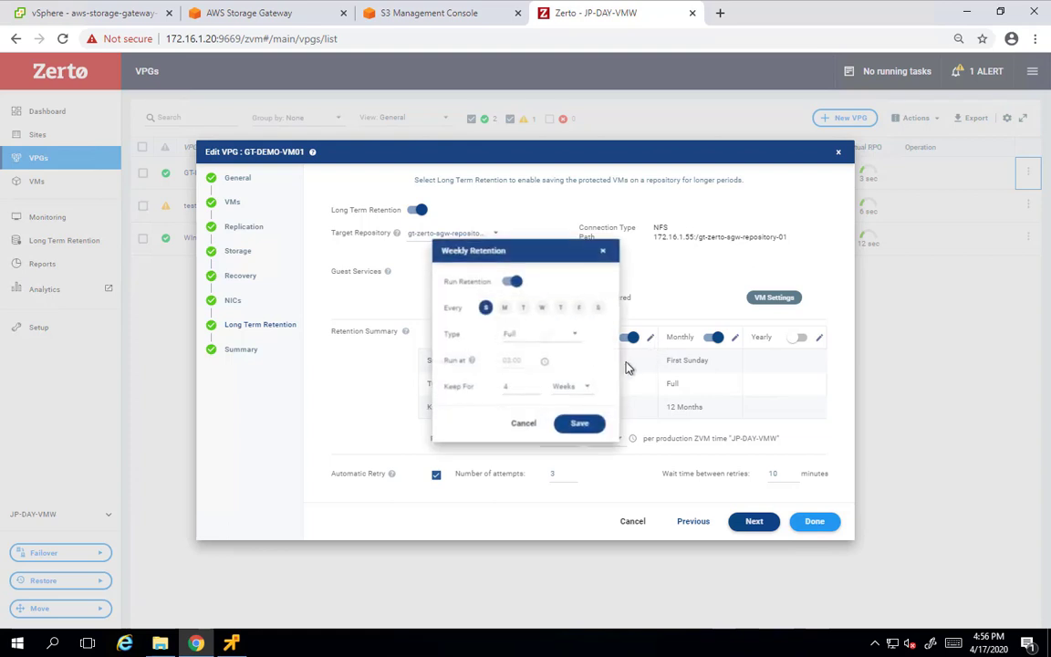
{"action": "left_click_drag", "start_coordinate": [516, 390], "coordinate": [488, 391]}
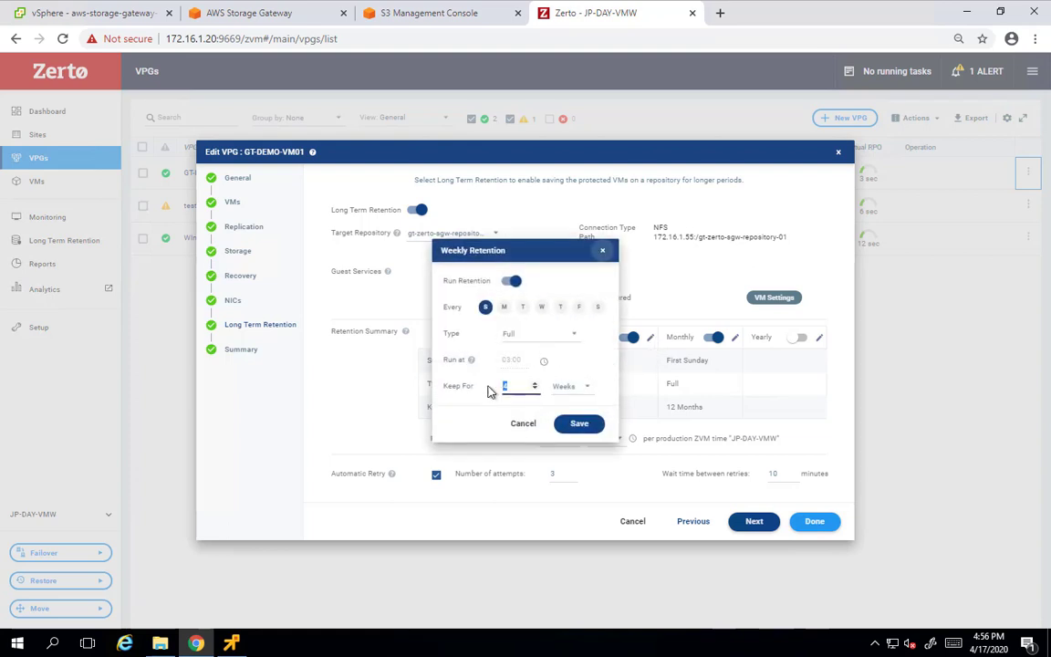
{"action": "type", "text": "2"}
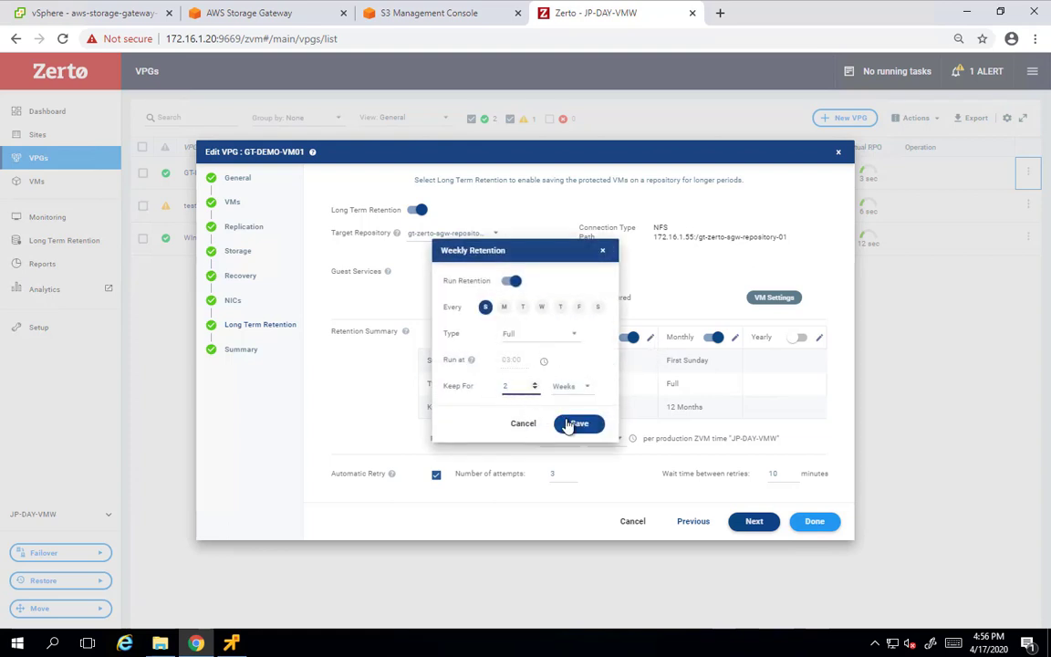
{"action": "left_click", "coordinate": [575, 424]}
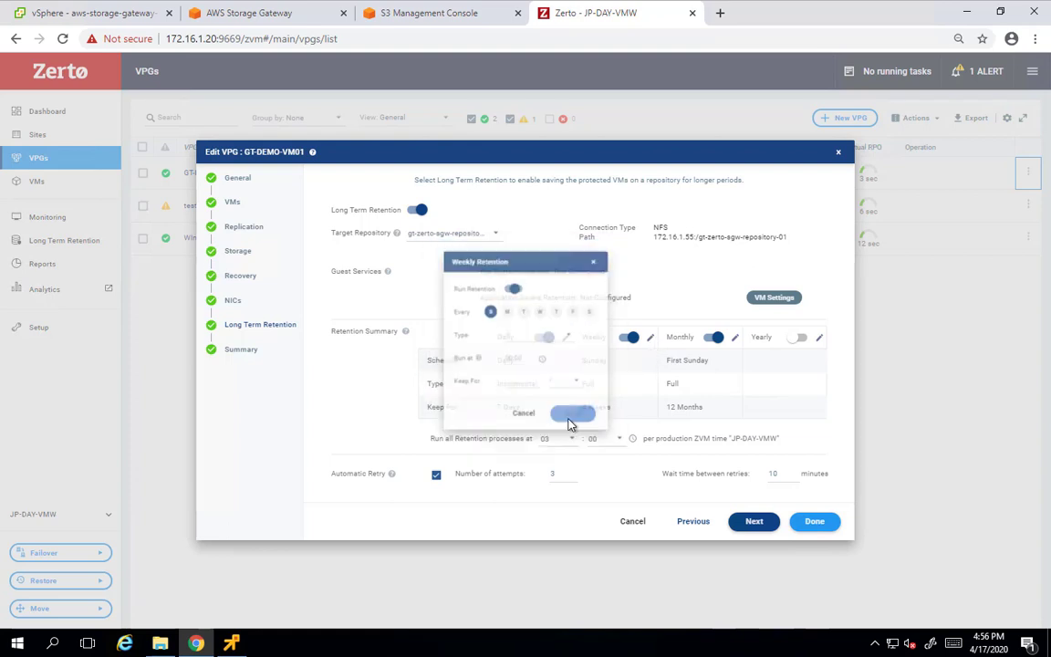
{"action": "left_click", "coordinate": [710, 339]}
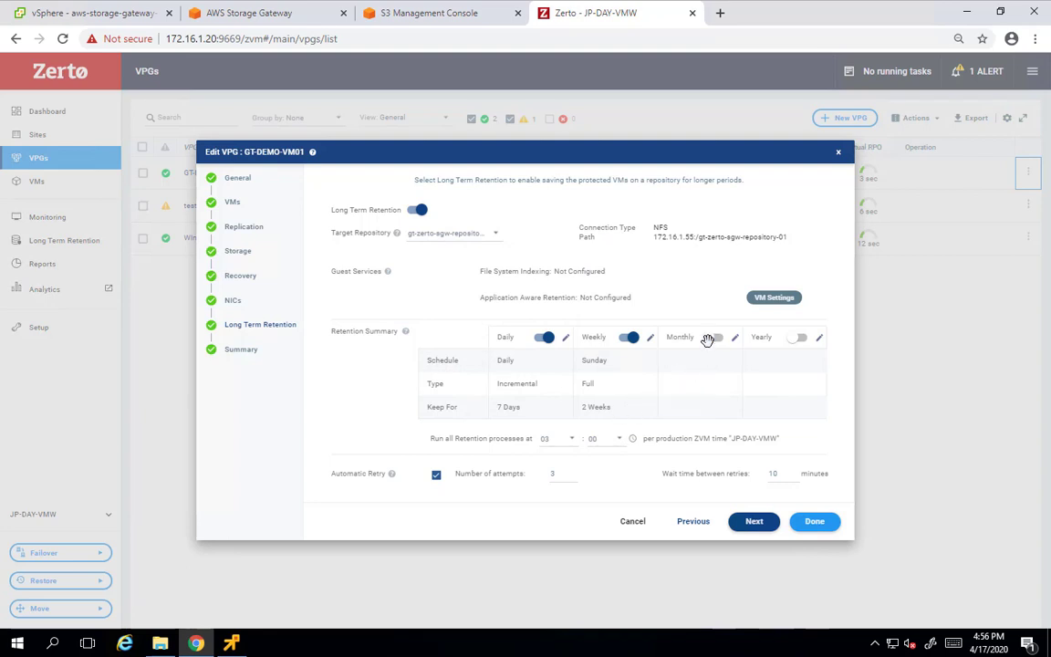
{"action": "left_click", "coordinate": [749, 522]}
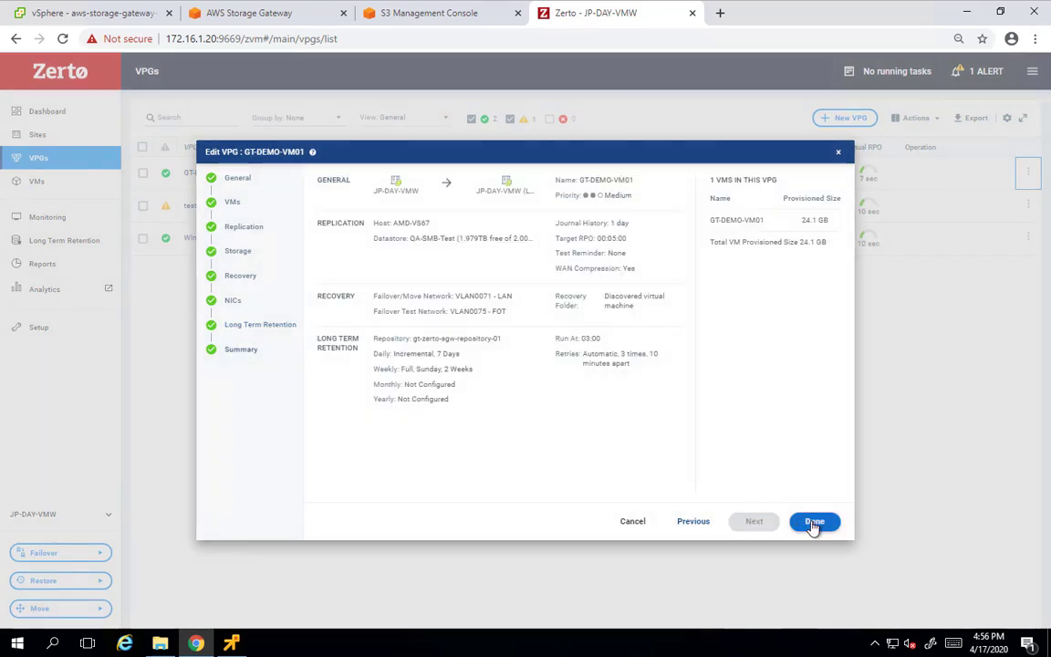
{"action": "left_click", "coordinate": [813, 523]}
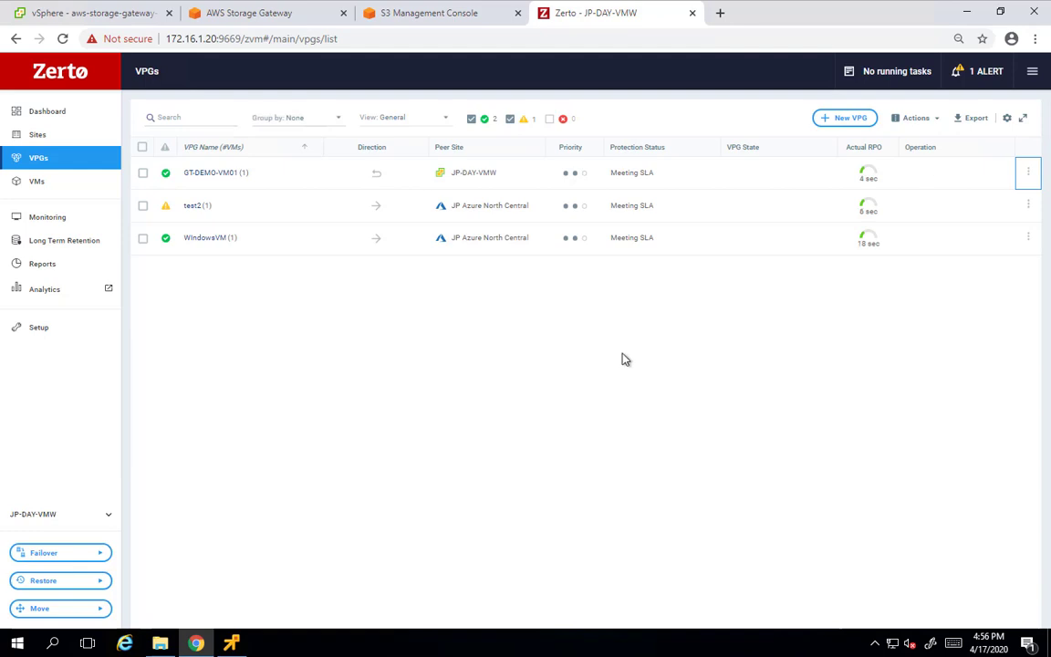
Run the Run Retention Process action for GT-DEMO-VM01 from the Long Term Retention page
{"action": "left_click", "coordinate": [69, 241]}
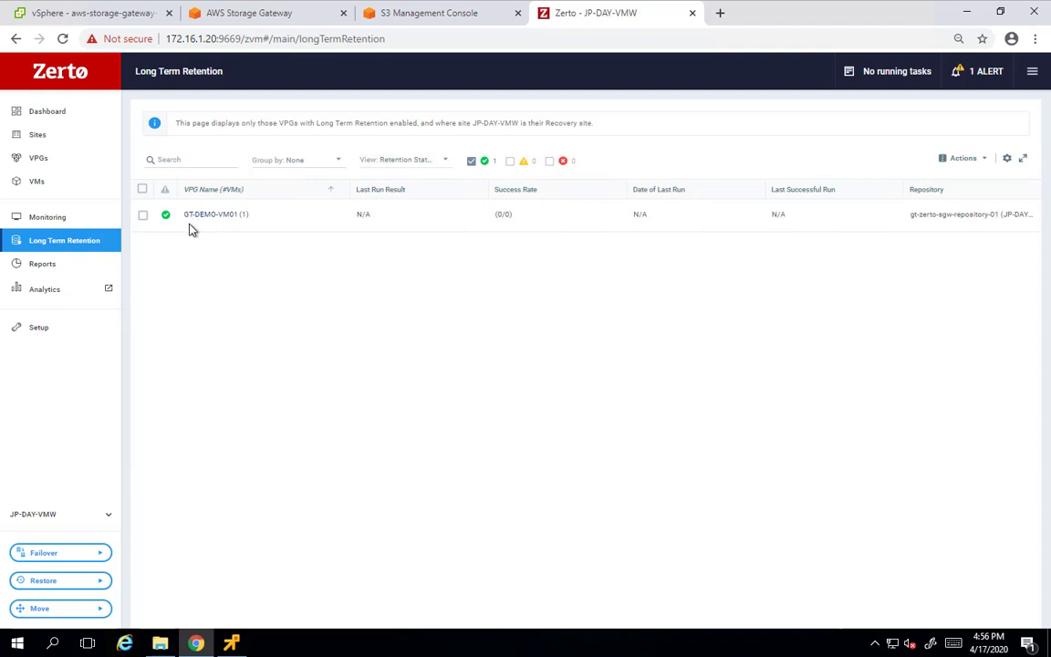
{"action": "left_click", "coordinate": [143, 216]}
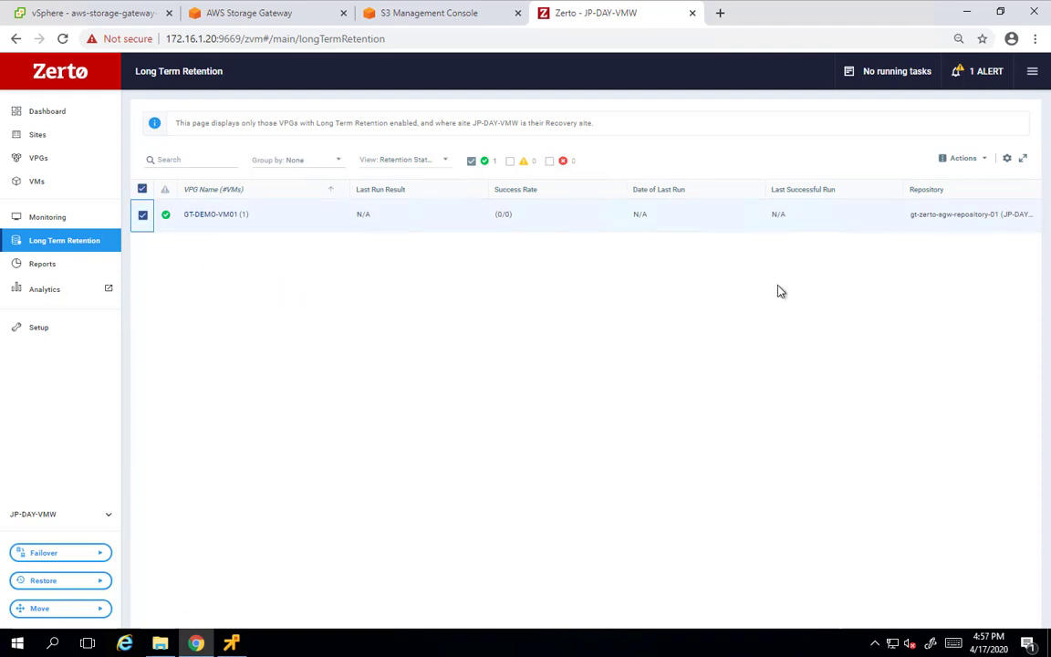
{"action": "left_click", "coordinate": [985, 162]}
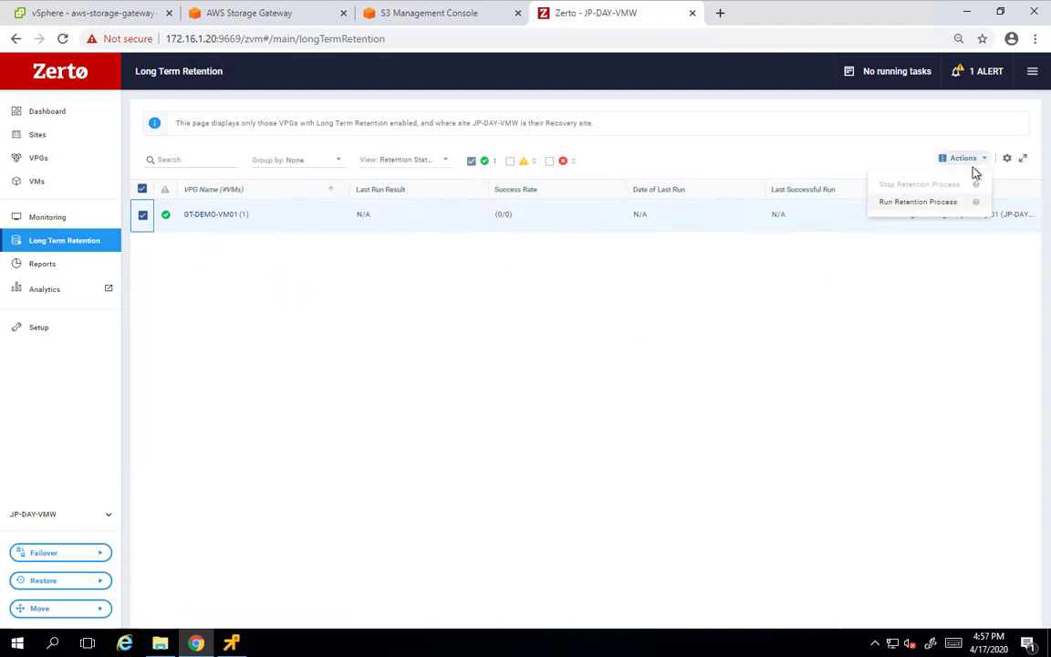
{"action": "left_click", "coordinate": [915, 202]}
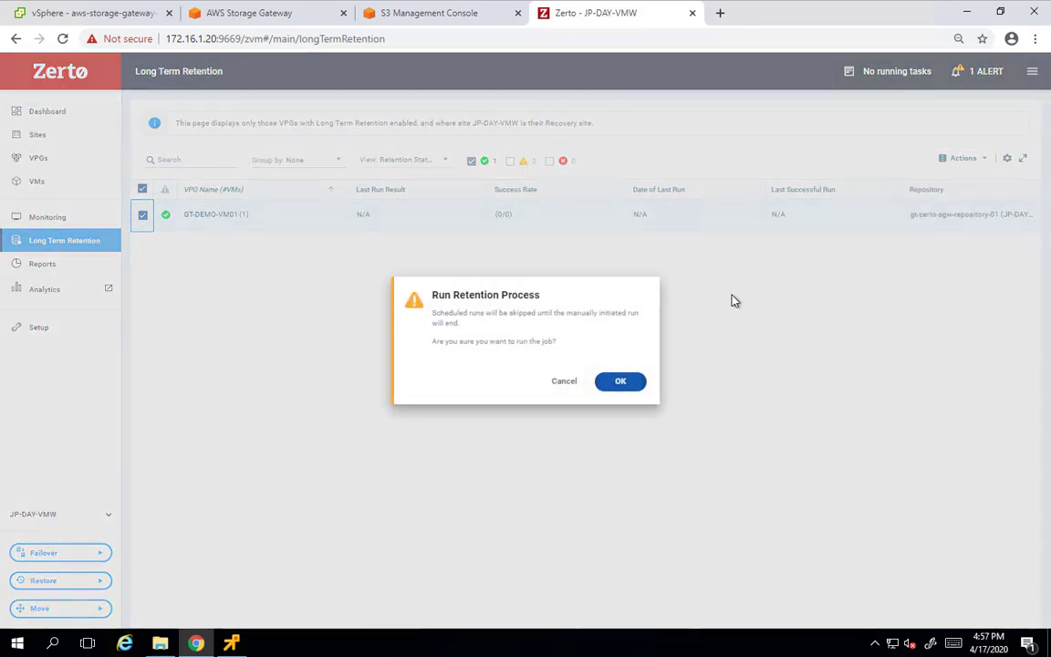
{"action": "left_click", "coordinate": [619, 386]}
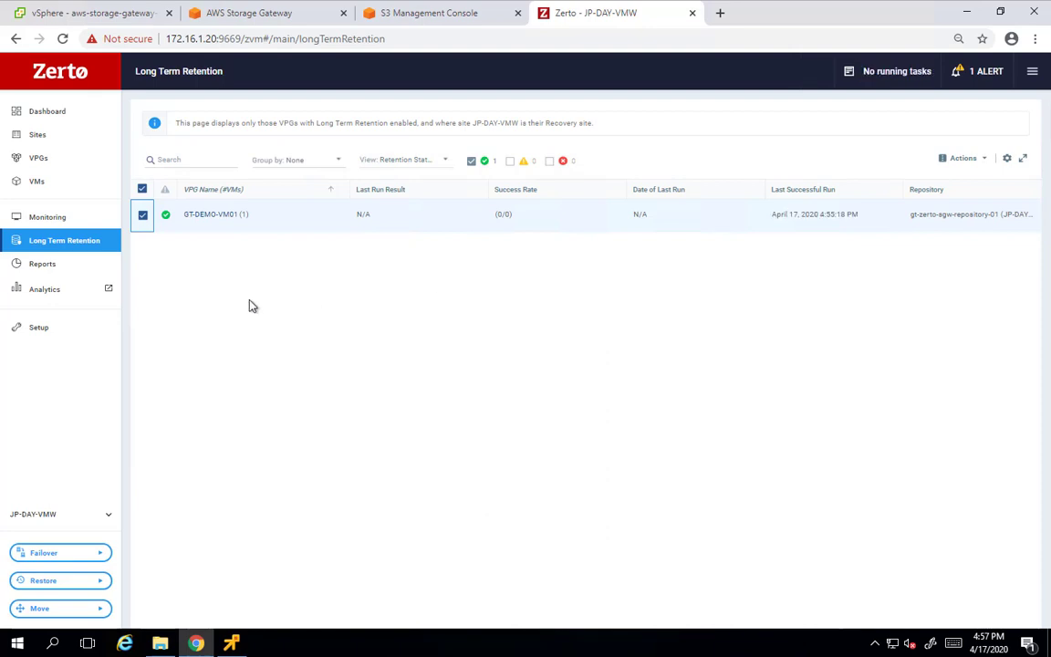
Review the Monitoring task list and the repository in Setup, which shows 2 restore points
{"action": "left_click", "coordinate": [41, 328]}
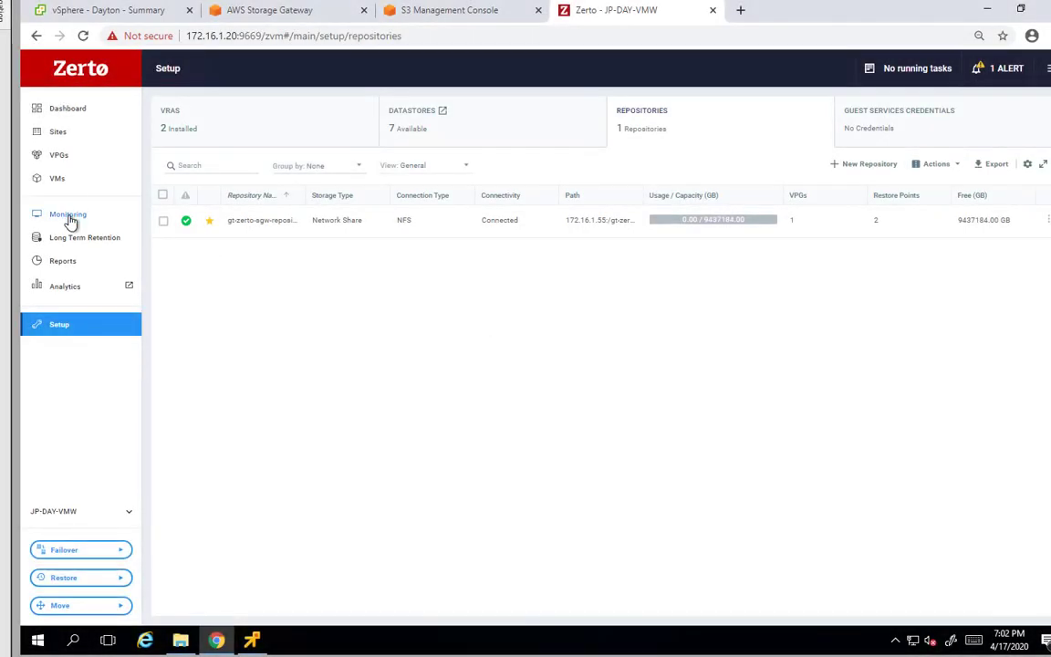
{"action": "left_click", "coordinate": [71, 215]}
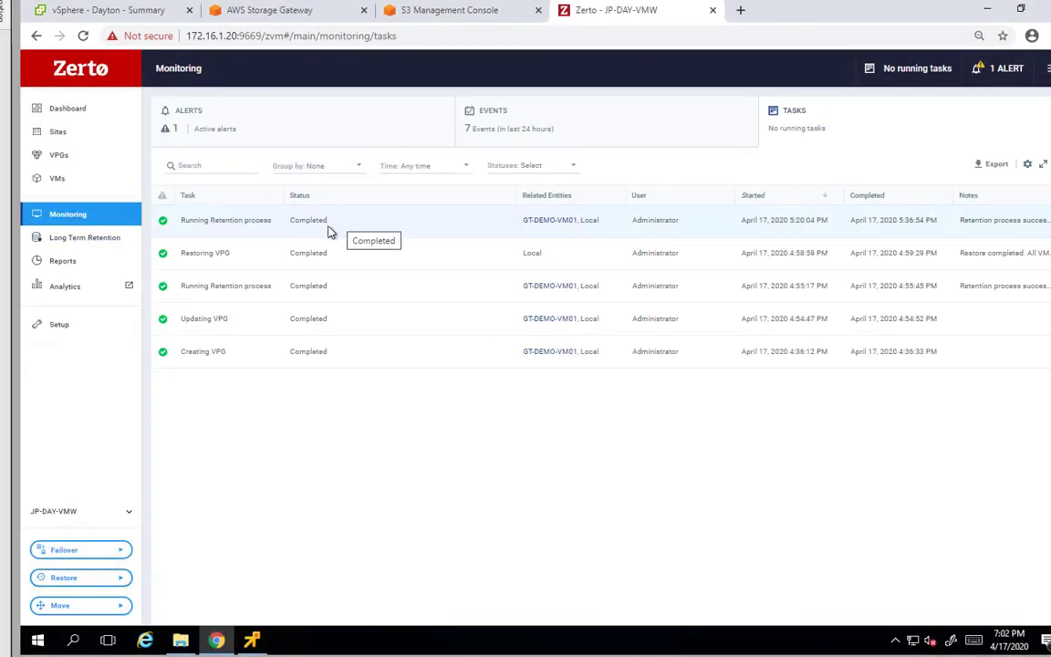
{"action": "left_click", "coordinate": [60, 326]}
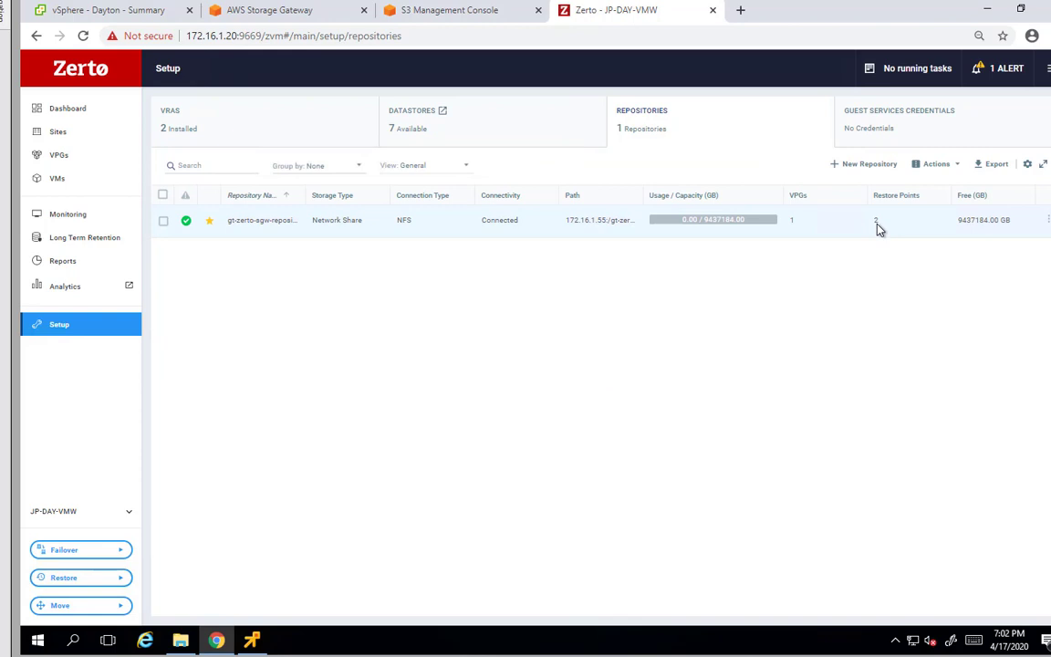
{"action": "left_click", "coordinate": [459, 12]}
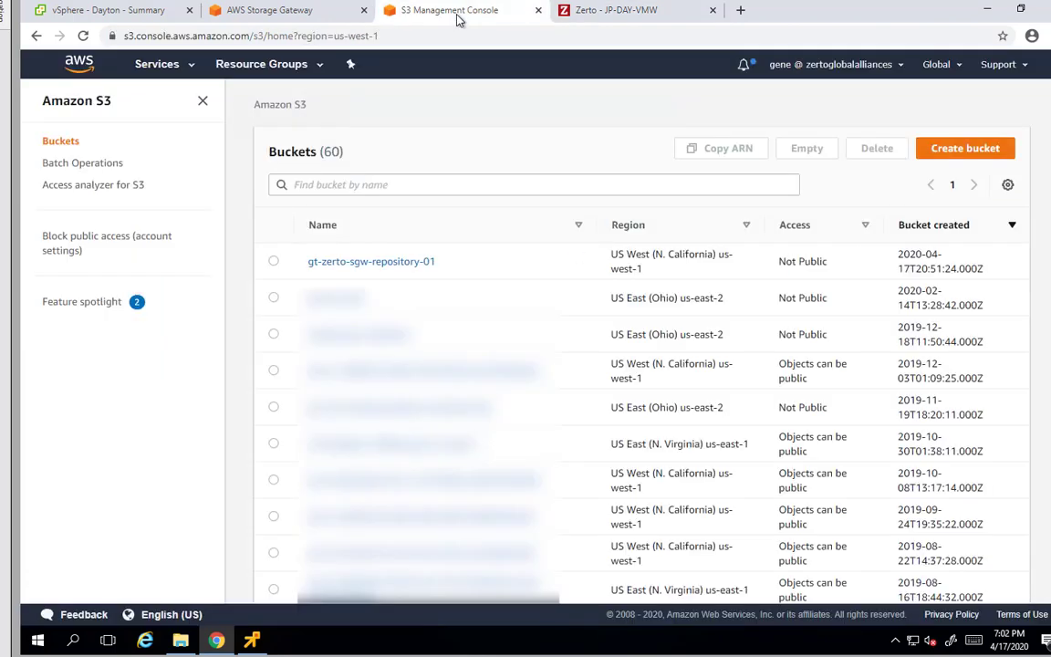
Browse gt-zerto-sgw-repository-01 > backups > the first backup set folder in S3
{"action": "left_click", "coordinate": [374, 262]}
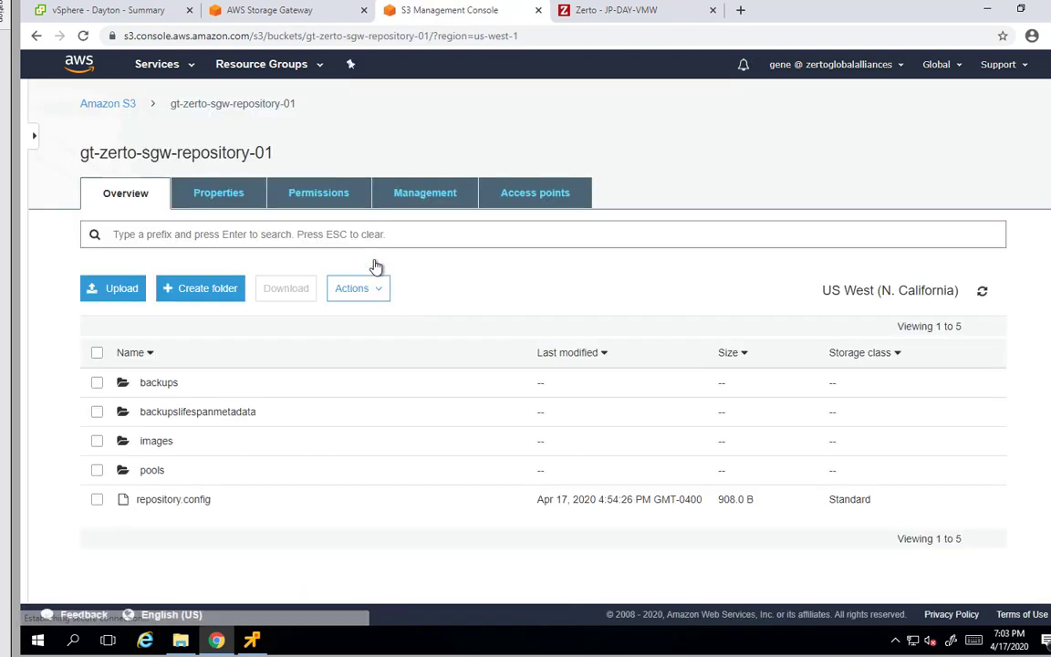
{"action": "left_click", "coordinate": [163, 384]}
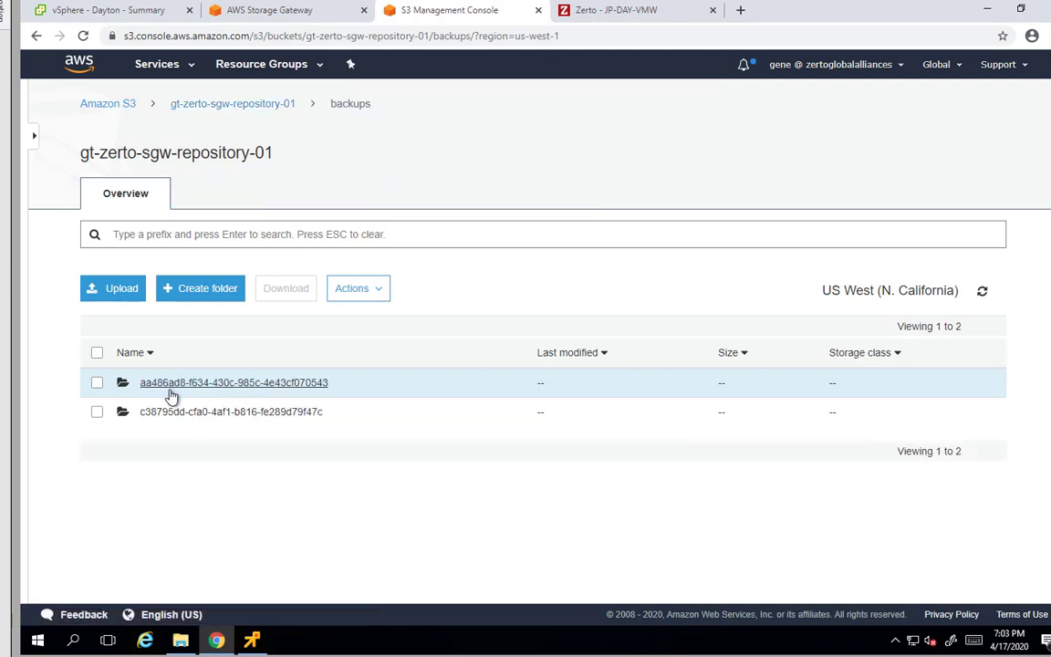
{"action": "left_click", "coordinate": [192, 387]}
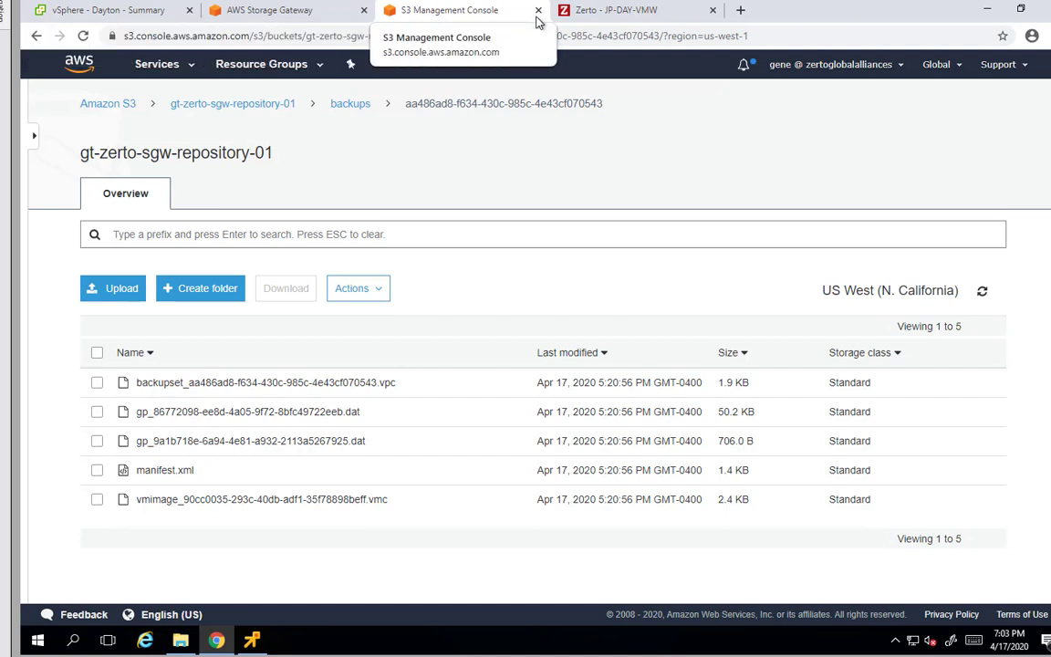
{"action": "left_click", "coordinate": [112, 17]}
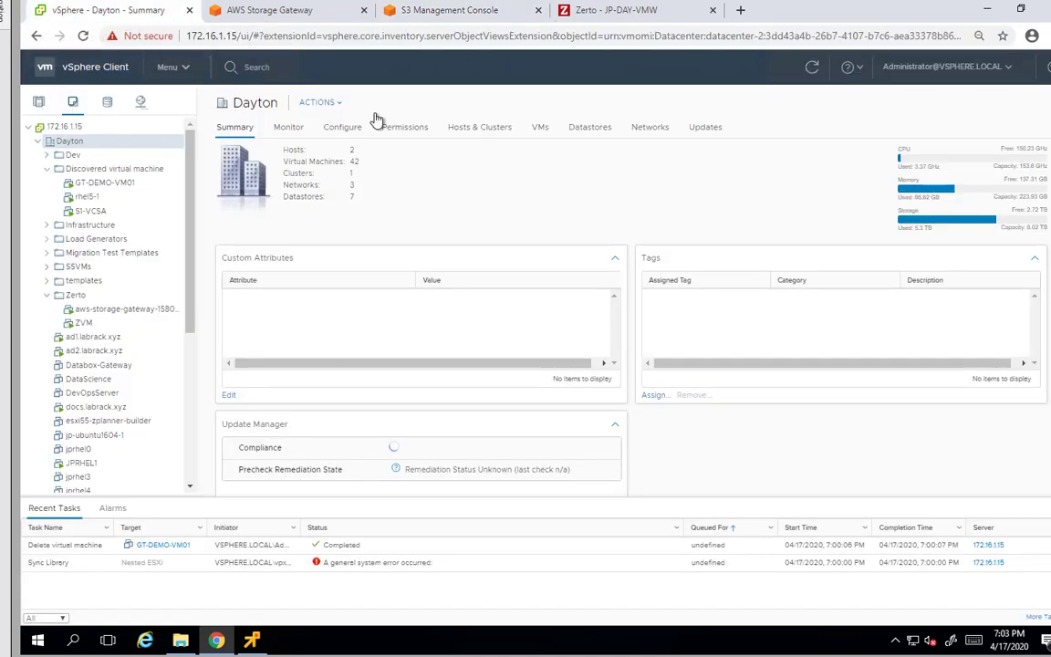
Start a Restore VM/VPG wizard for the single VM GT-DEMO-VM01
{"action": "left_click", "coordinate": [128, 185]}
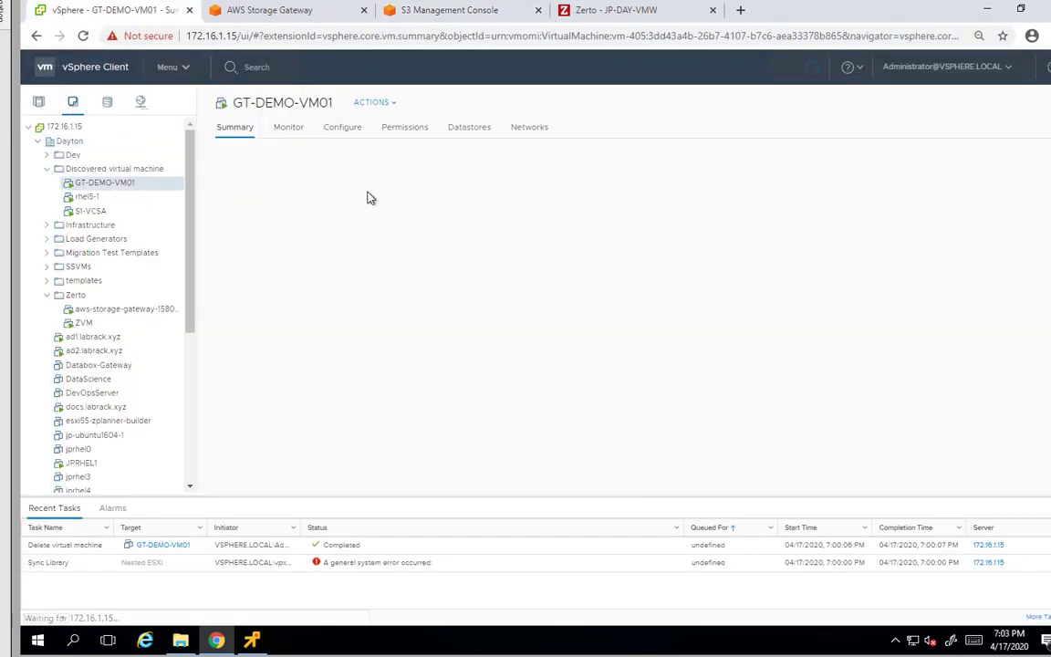
{"action": "left_click", "coordinate": [628, 16]}
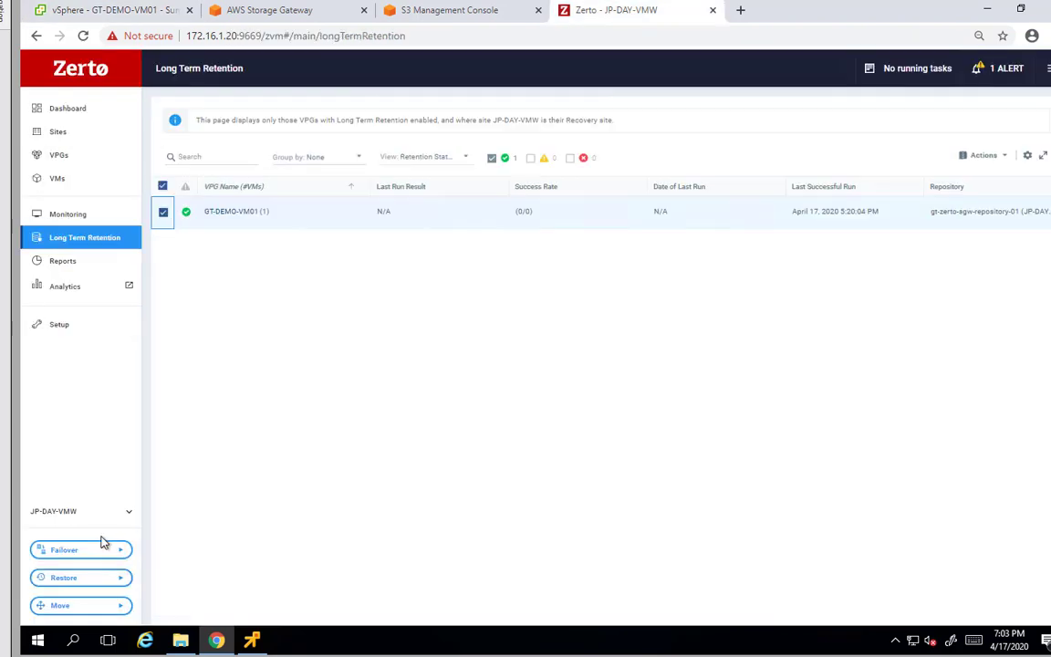
{"action": "left_click", "coordinate": [83, 578]}
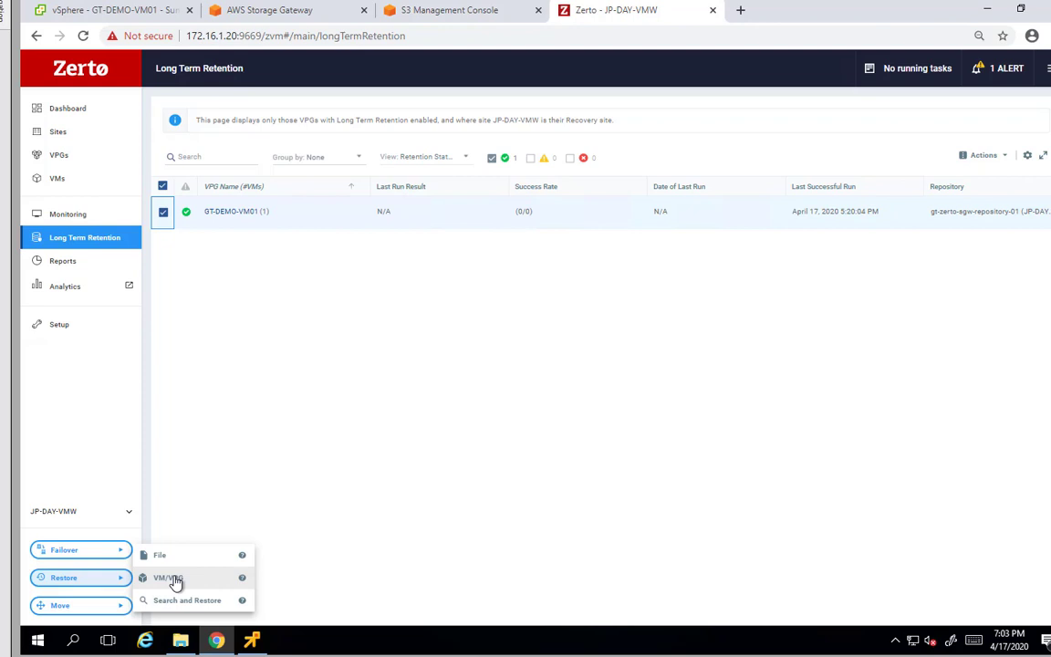
{"action": "left_click", "coordinate": [170, 579]}
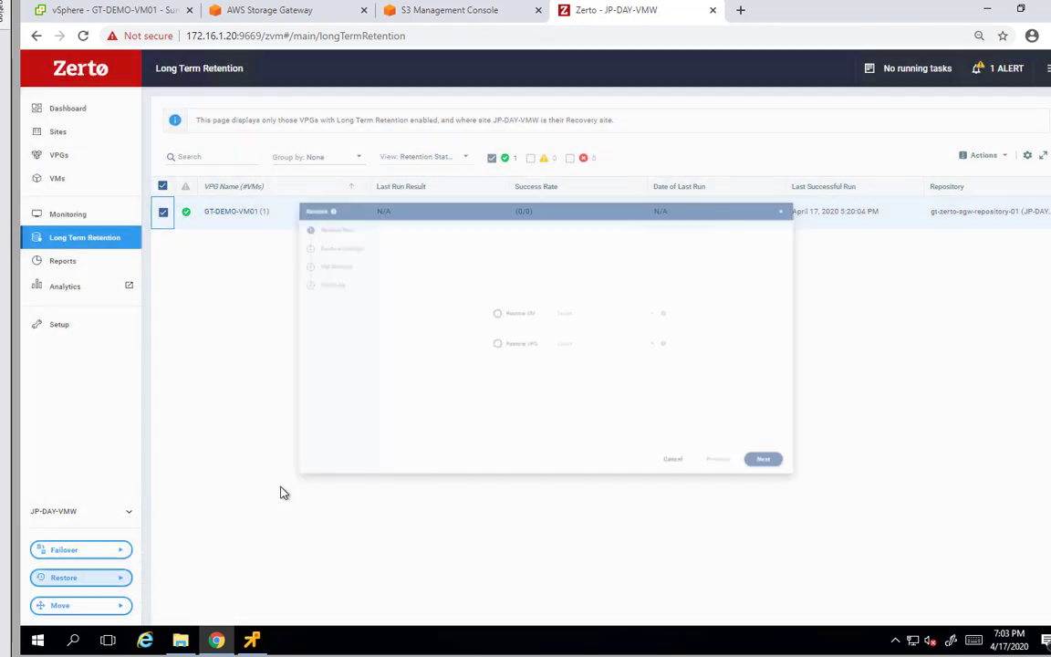
{"action": "left_click", "coordinate": [481, 305]}
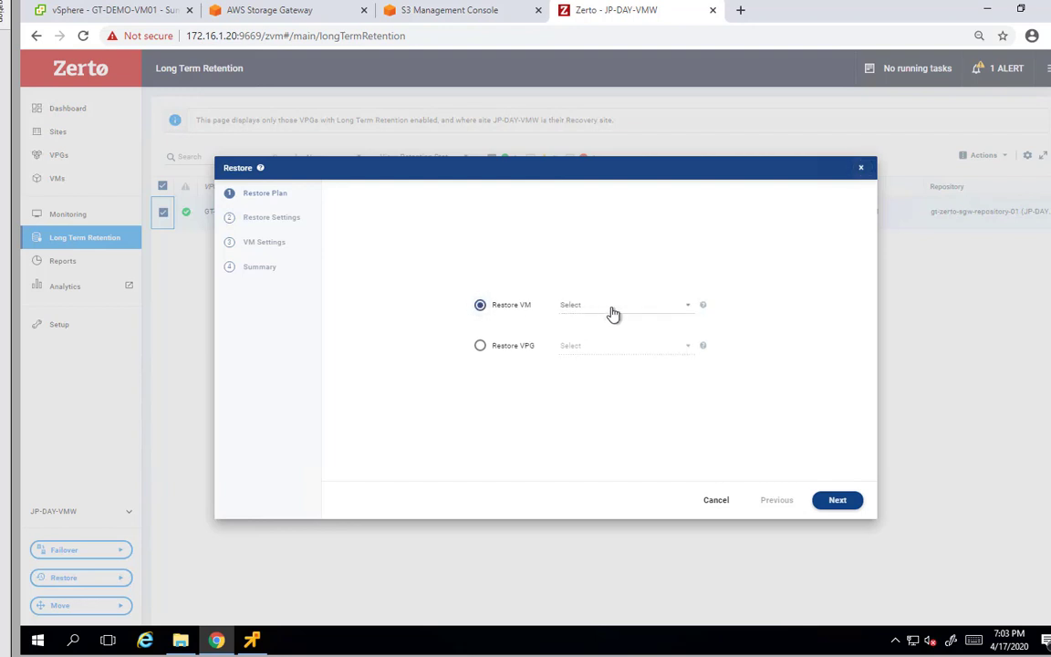
{"action": "left_click", "coordinate": [612, 313]}
{"action": "left_click", "coordinate": [605, 336]}
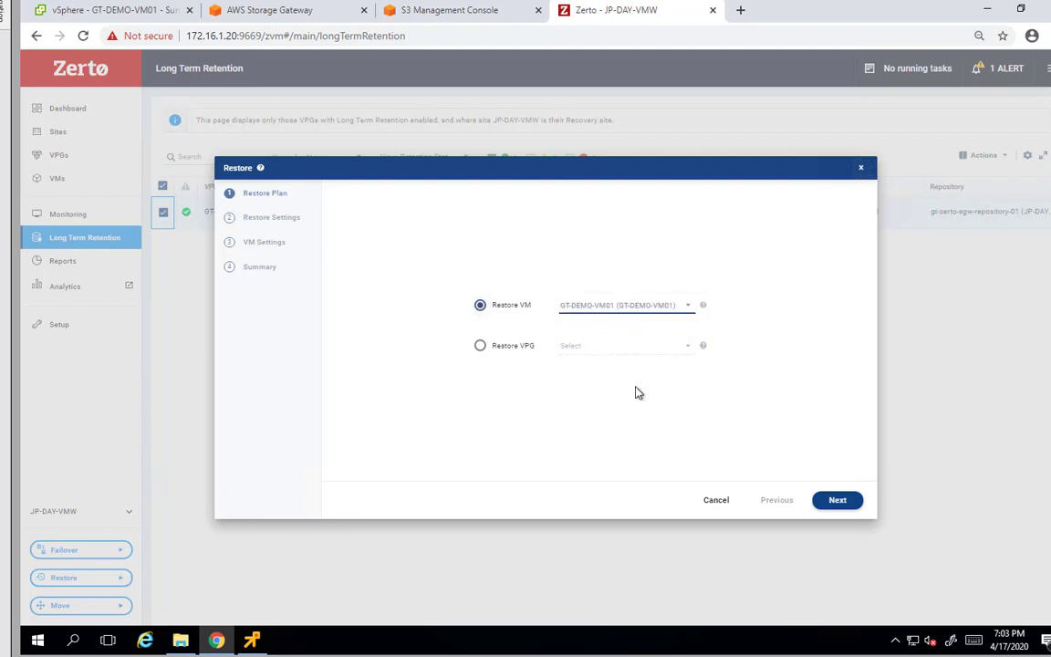
{"action": "left_click", "coordinate": [832, 499]}
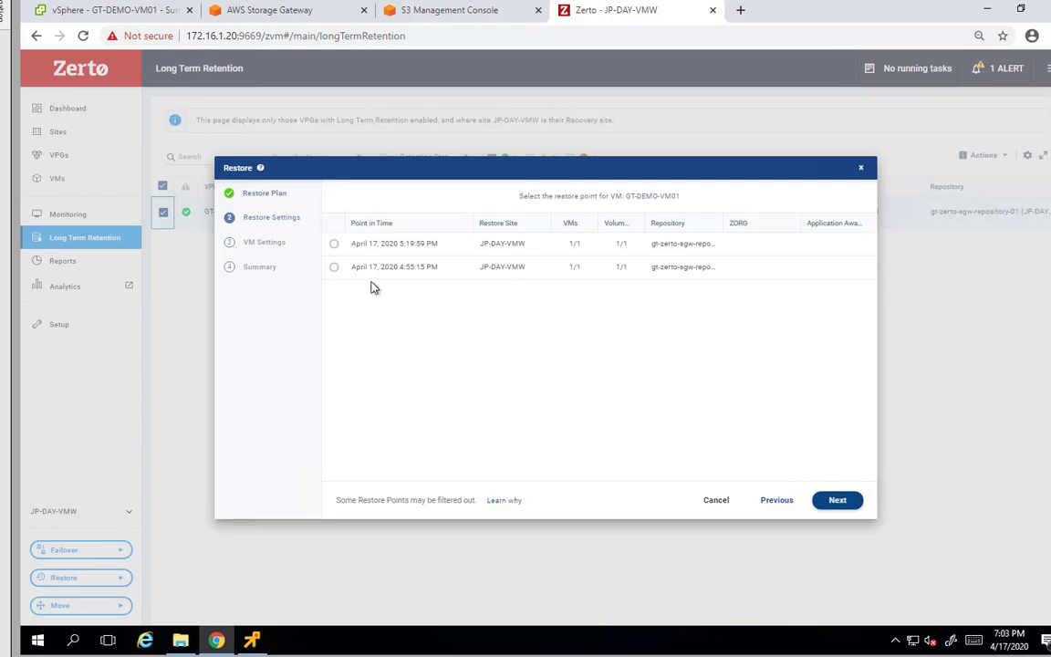
Pick the April 17, 2020 5:19:59 PM point, host 172.16.1.231 and a datastore, then restore
{"action": "left_click", "coordinate": [334, 245]}
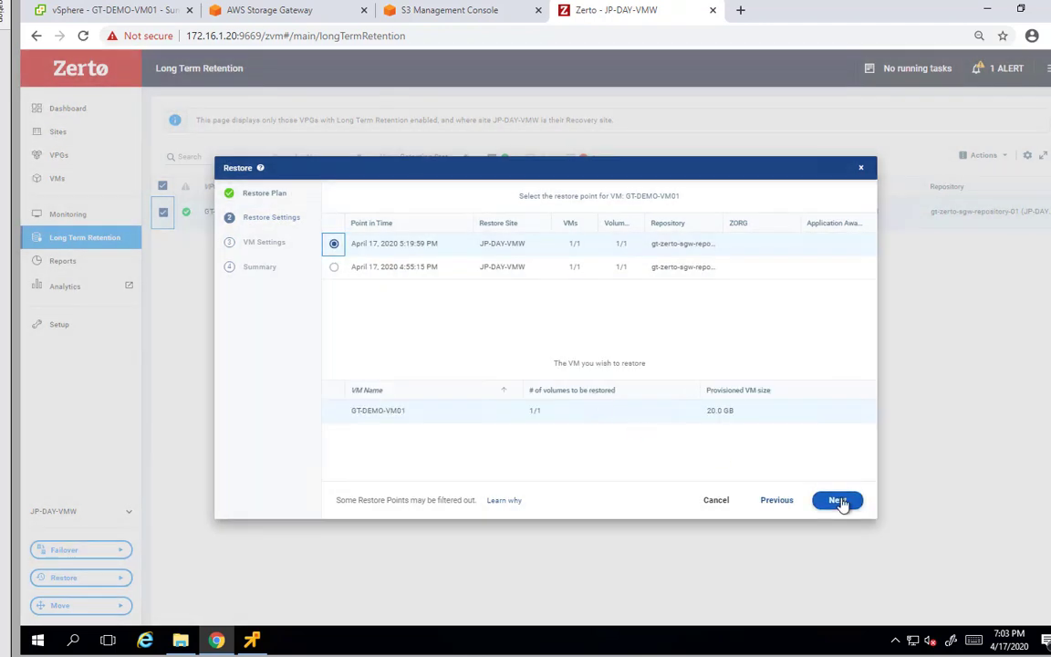
{"action": "left_click", "coordinate": [838, 500]}
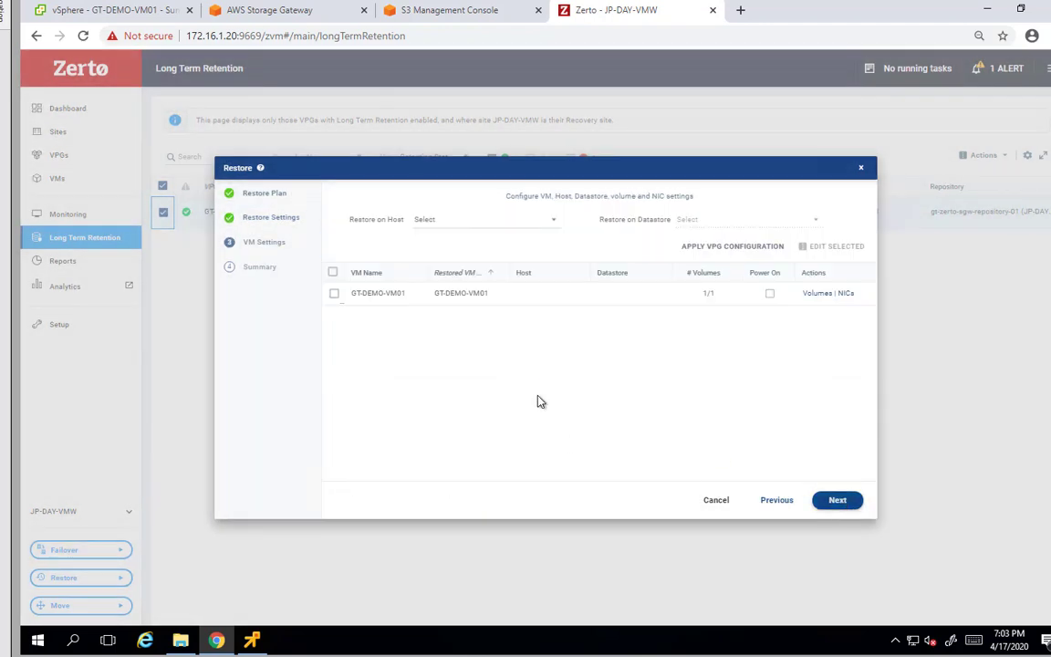
{"action": "left_click", "coordinate": [447, 219]}
{"action": "left_click", "coordinate": [447, 219]}
{"action": "left_click", "coordinate": [694, 221]}
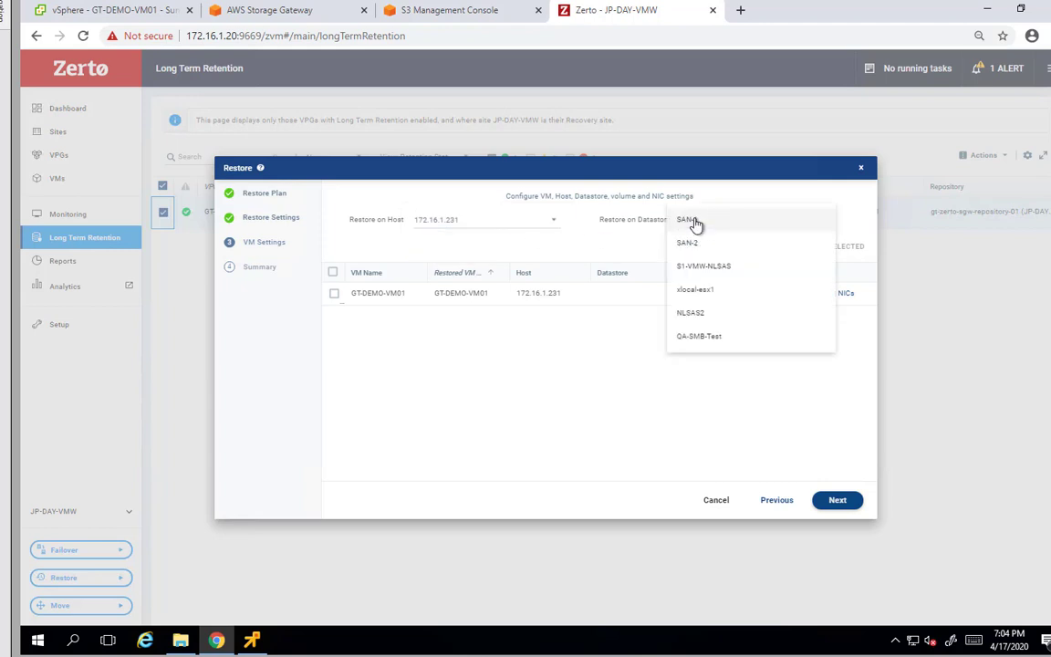
{"action": "left_click", "coordinate": [687, 335]}
{"action": "left_click", "coordinate": [837, 500]}
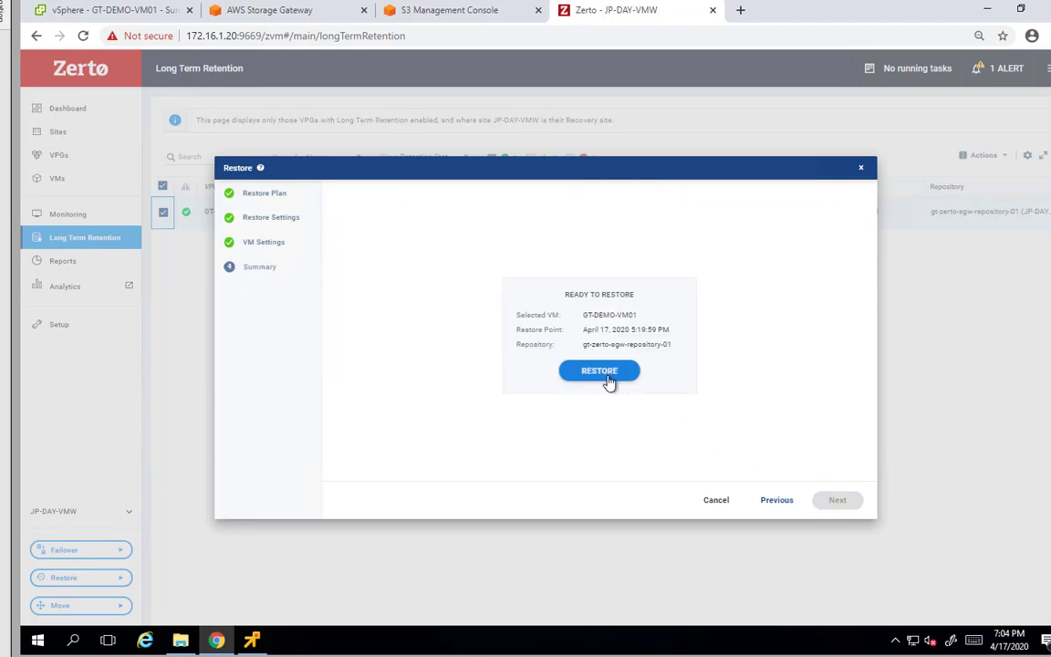
{"action": "left_click", "coordinate": [600, 371]}
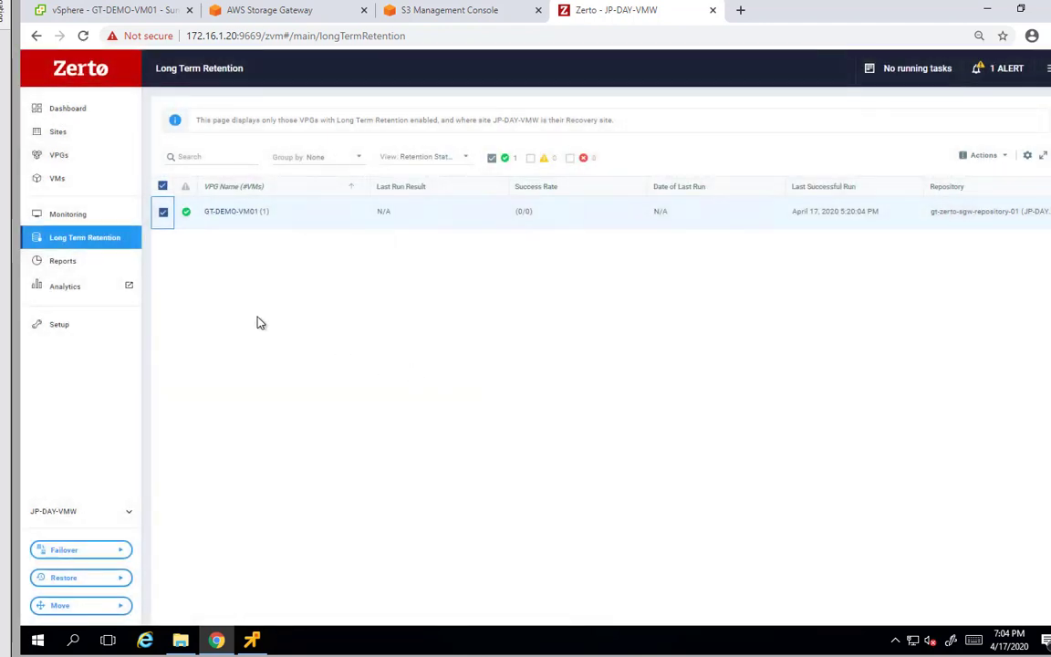
Confirm GT-DEMO-VM01 appears in vSphere and the Restoring VPG task shows Completed
{"action": "left_click", "coordinate": [49, 215]}
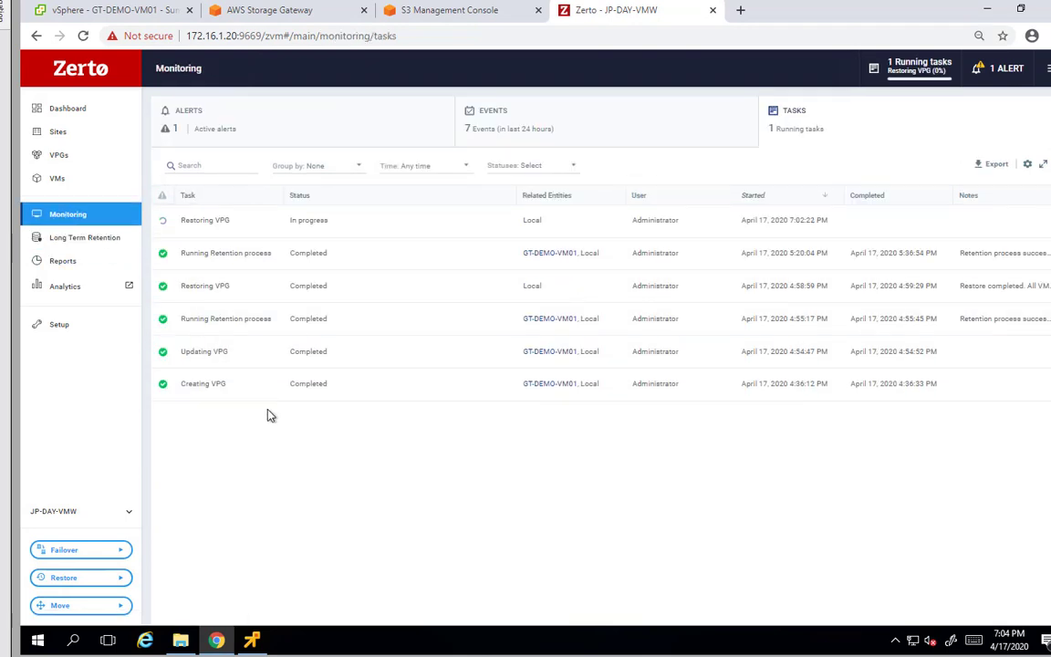
{"action": "left_click", "coordinate": [141, 14]}
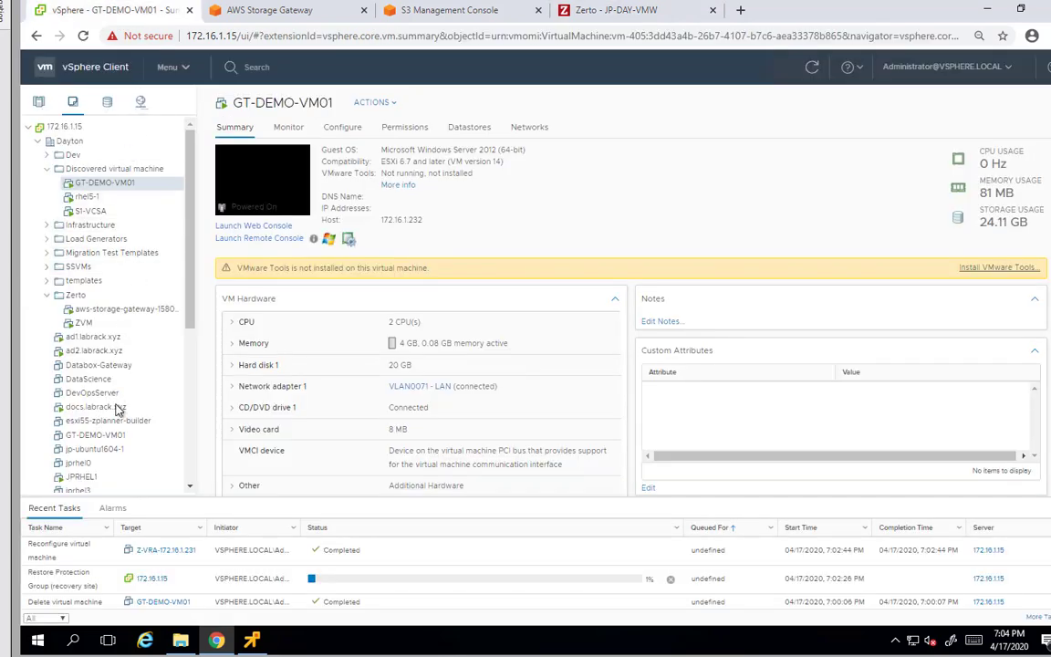
{"action": "left_click", "coordinate": [115, 439]}
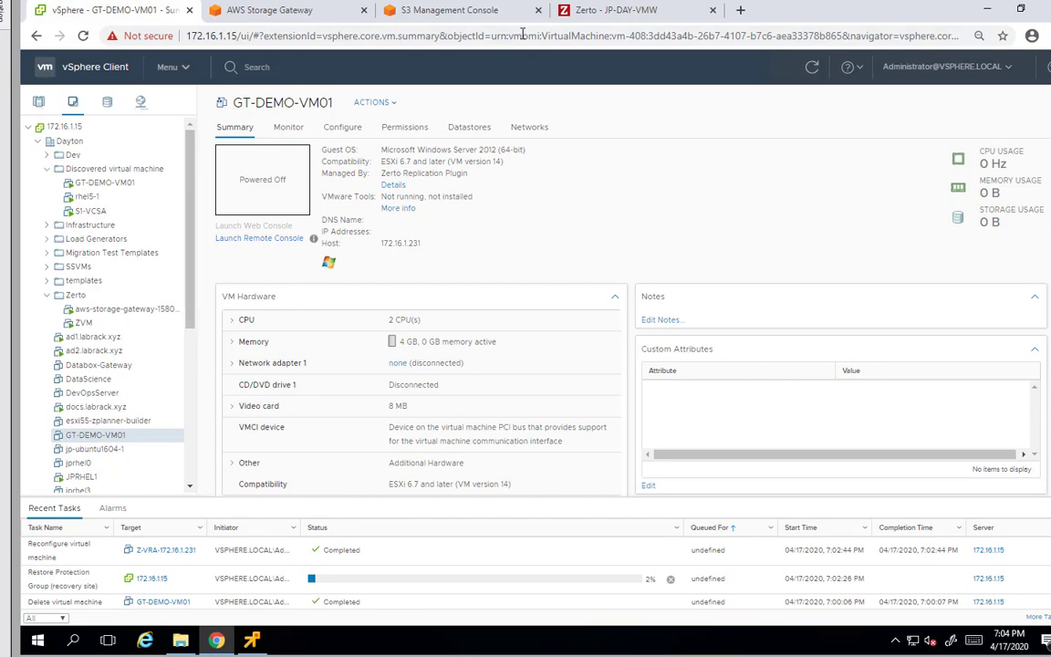
{"action": "left_click", "coordinate": [602, 18]}
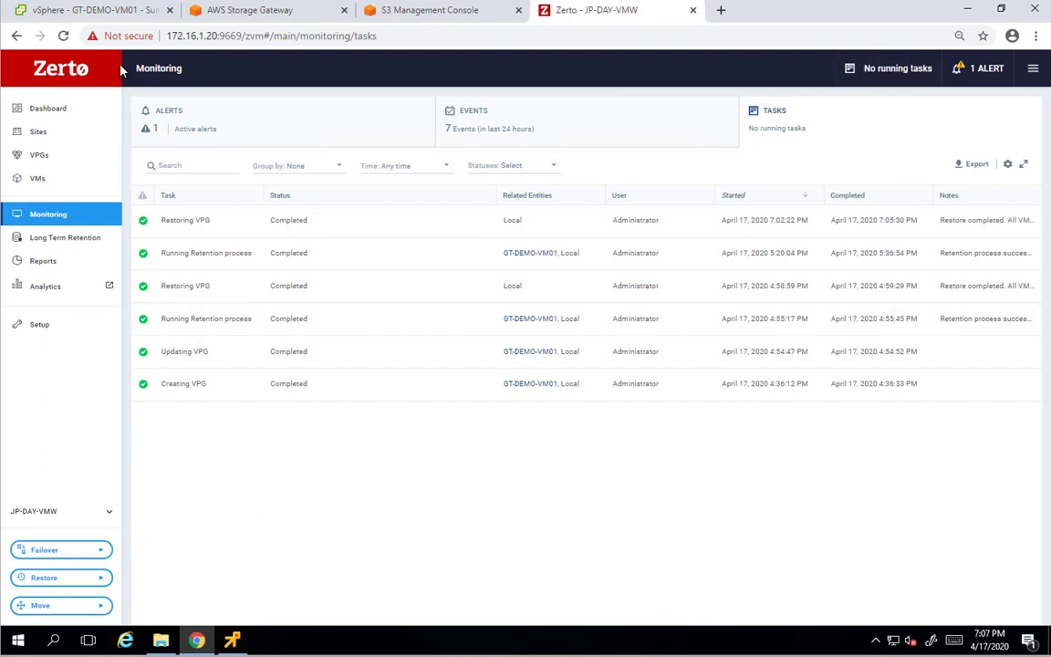
Power on GT-DEMO-VM01 and launch its remote console
{"action": "left_click", "coordinate": [117, 12]}
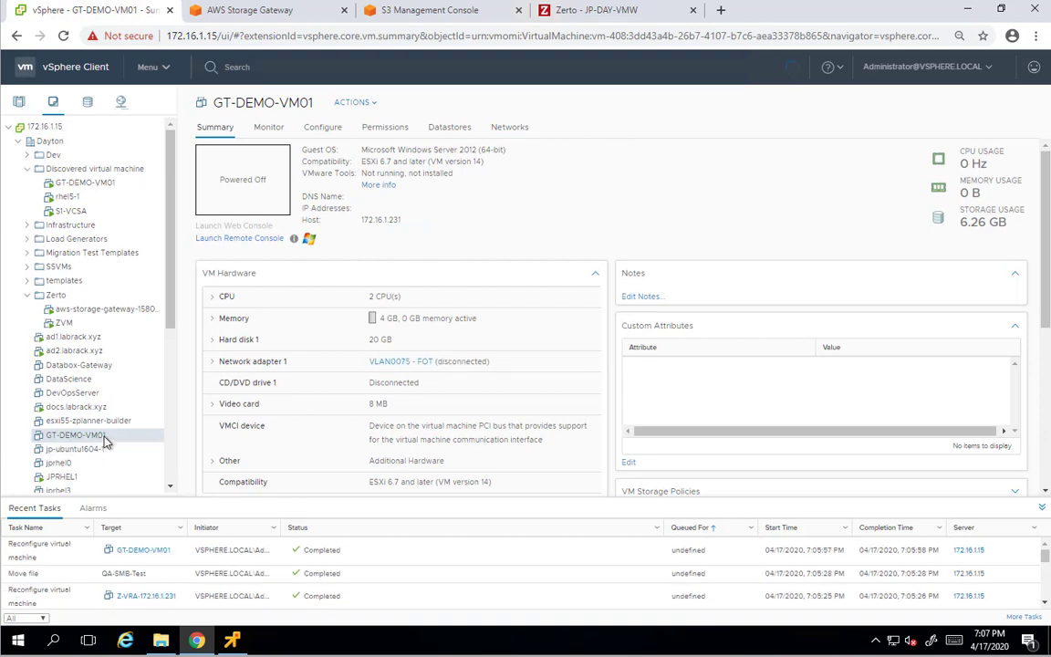
{"action": "right_click", "coordinate": [100, 442]}
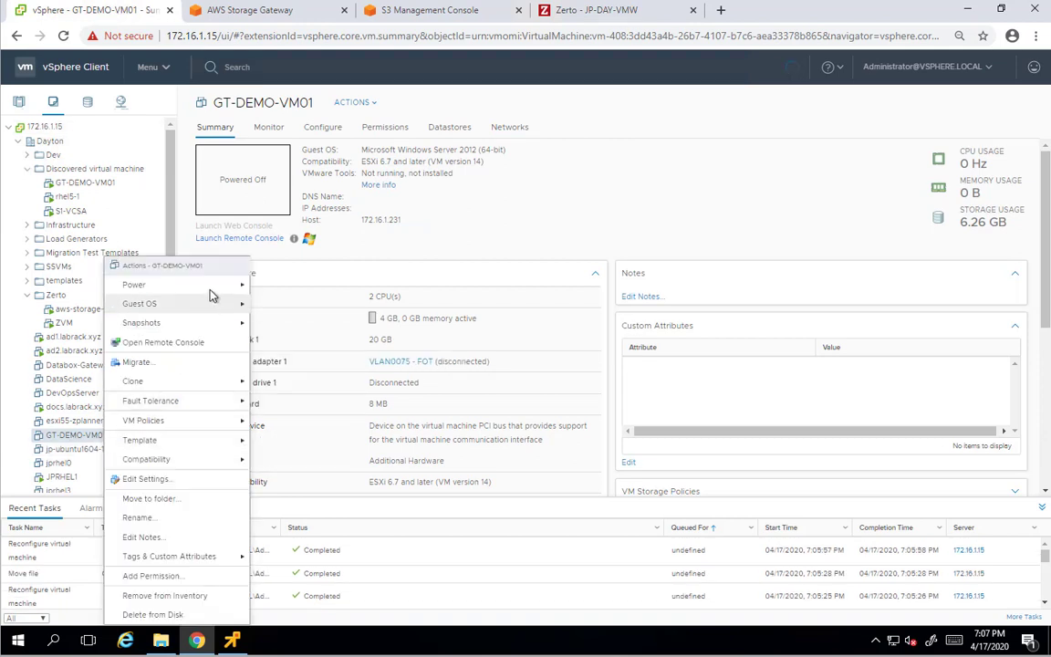
{"action": "mouse_move", "coordinate": [208, 287]}
{"action": "left_click", "coordinate": [282, 287]}
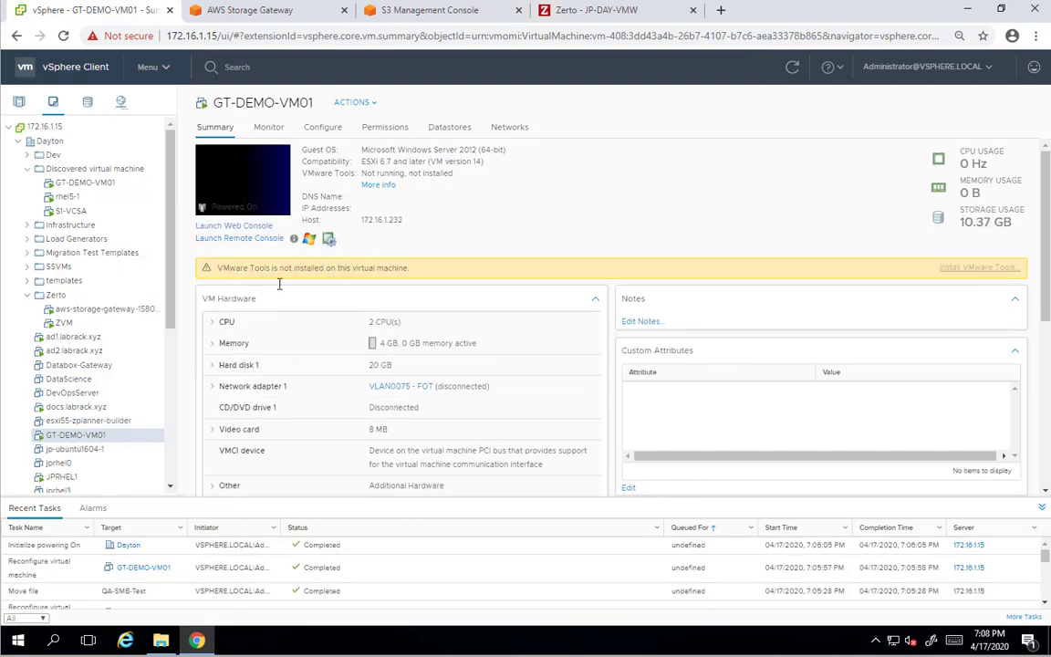
{"action": "left_click", "coordinate": [256, 240]}
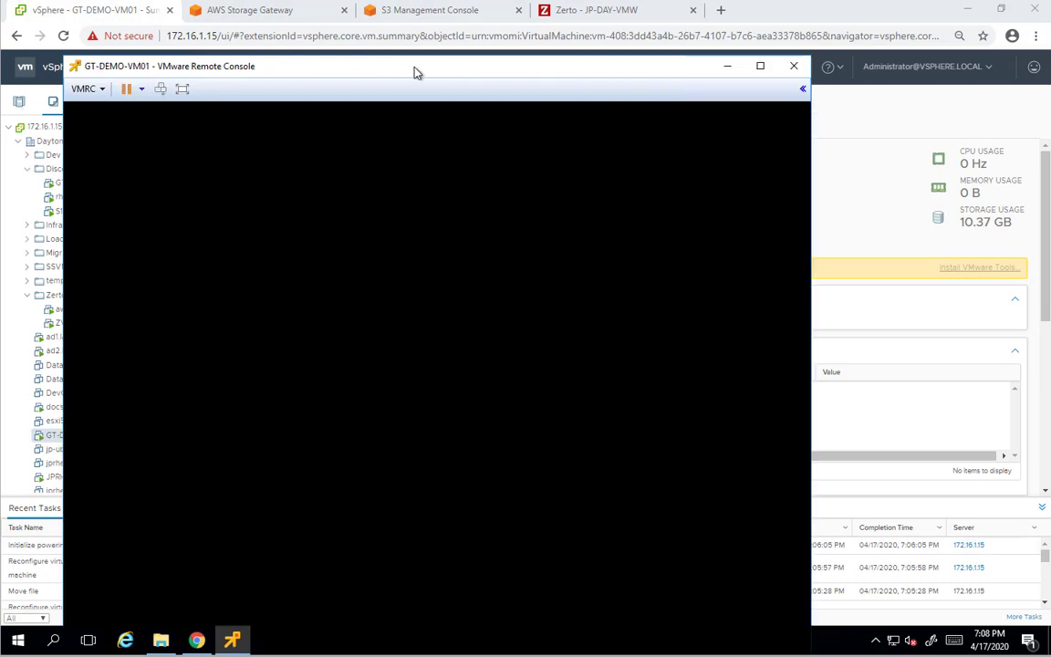
{"action": "left_click_drag", "start_coordinate": [415, 71], "coordinate": [404, 20]}
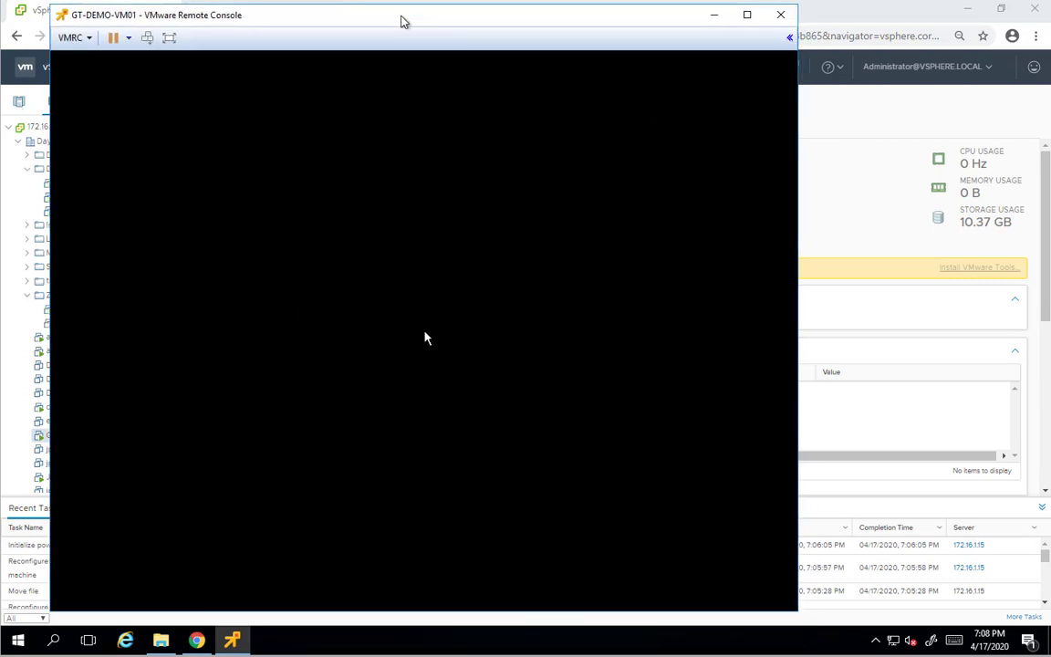
Sign in to the VM as Administrator with the account password
{"action": "left_click", "coordinate": [410, 297]}
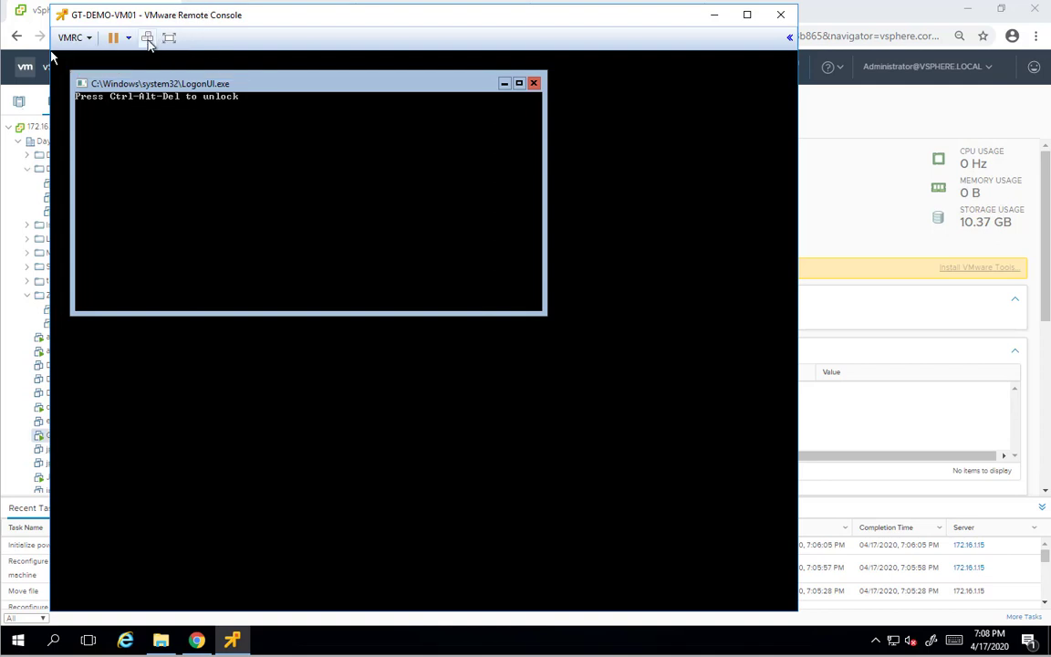
{"action": "left_click", "coordinate": [146, 37]}
{"action": "type", "text": "**********"}
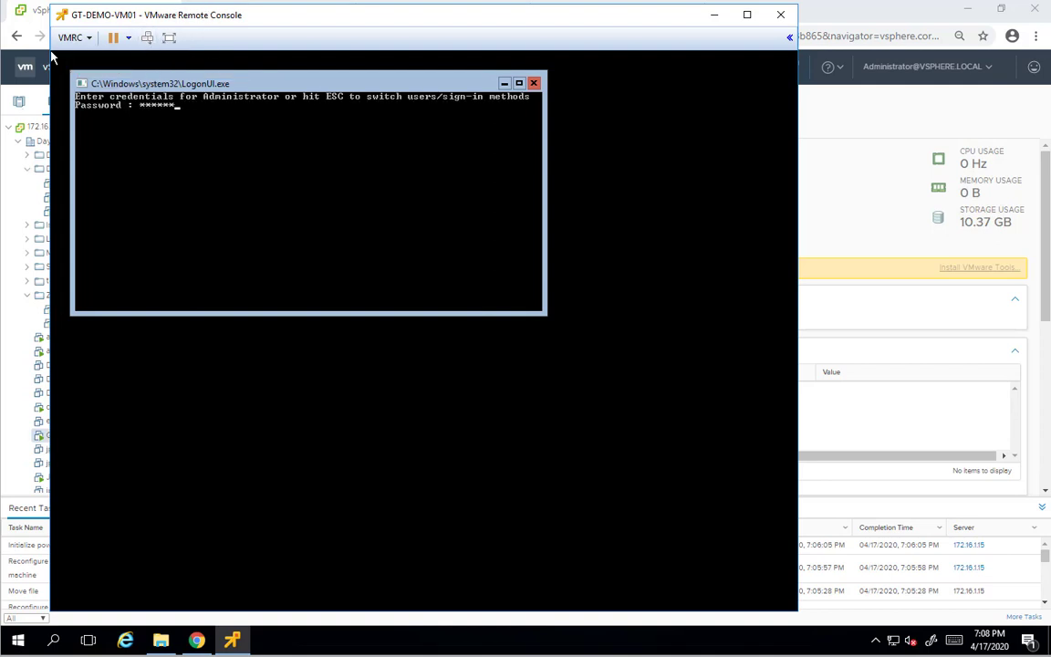
{"action": "key", "text": "Return"}
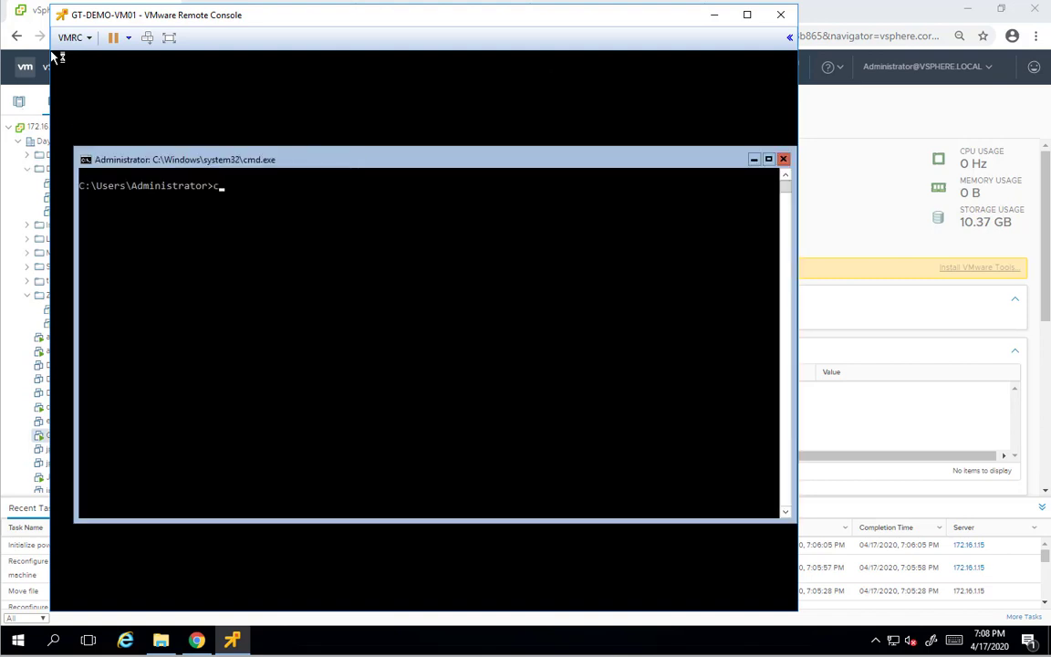
Change to C:\, list its contents with dir, then exit the command prompt
{"action": "key", "text": "Return"}
{"action": "type", "text": "dir"}
{"action": "key", "text": "Return"}
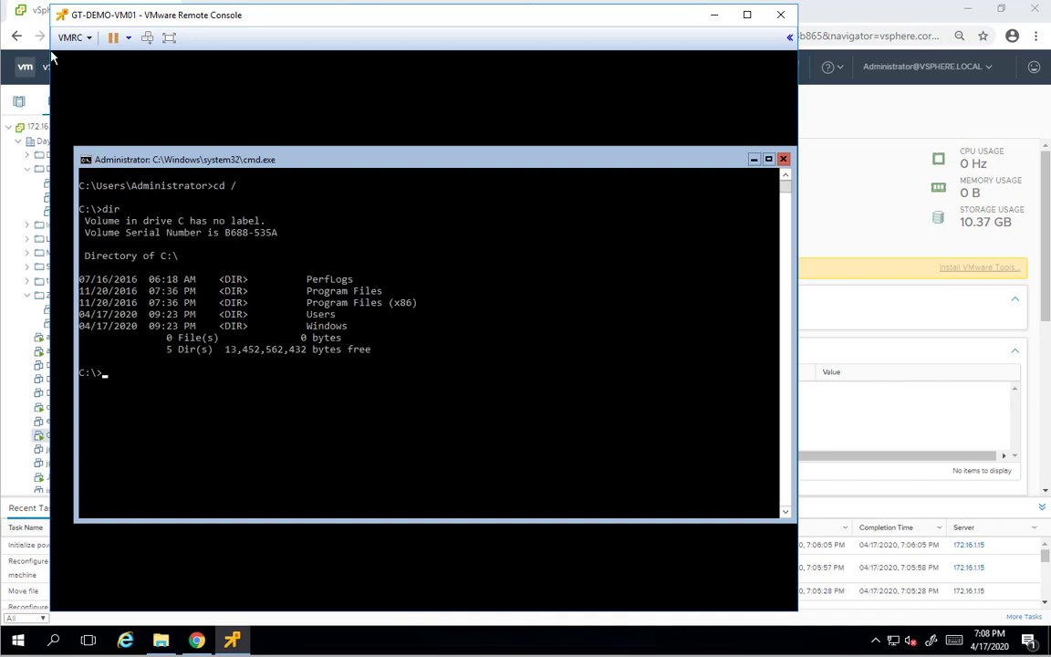
{"action": "type", "text": "exit"}
{"action": "key", "text": "Return"}
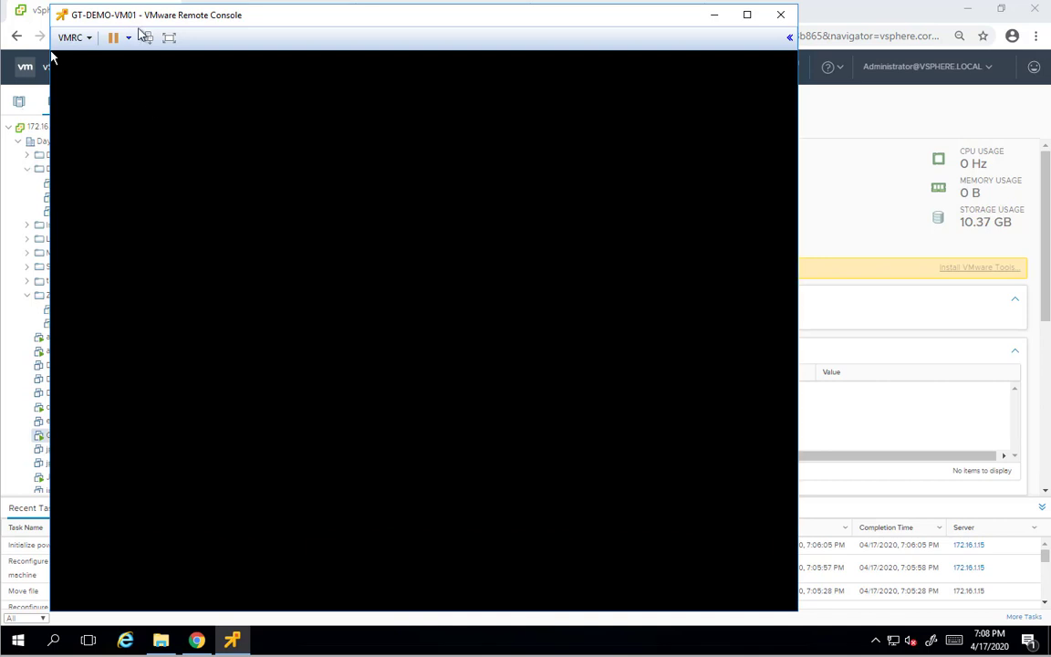
Close the GT-DEMO-VM01 remote console and power the VM off
{"action": "left_click", "coordinate": [780, 15]}
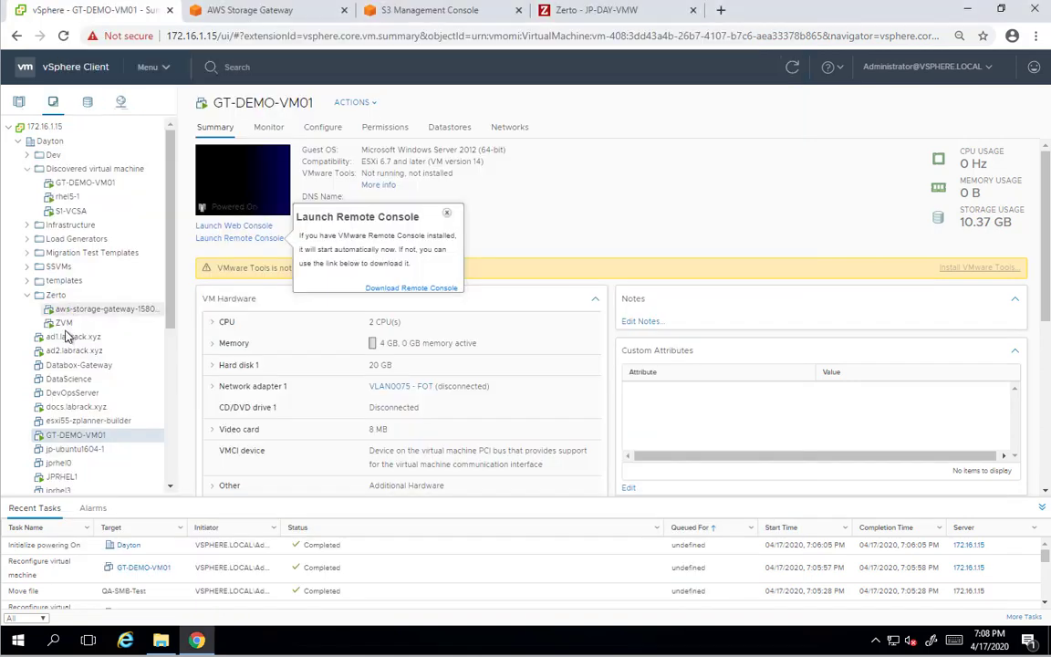
{"action": "right_click", "coordinate": [69, 438]}
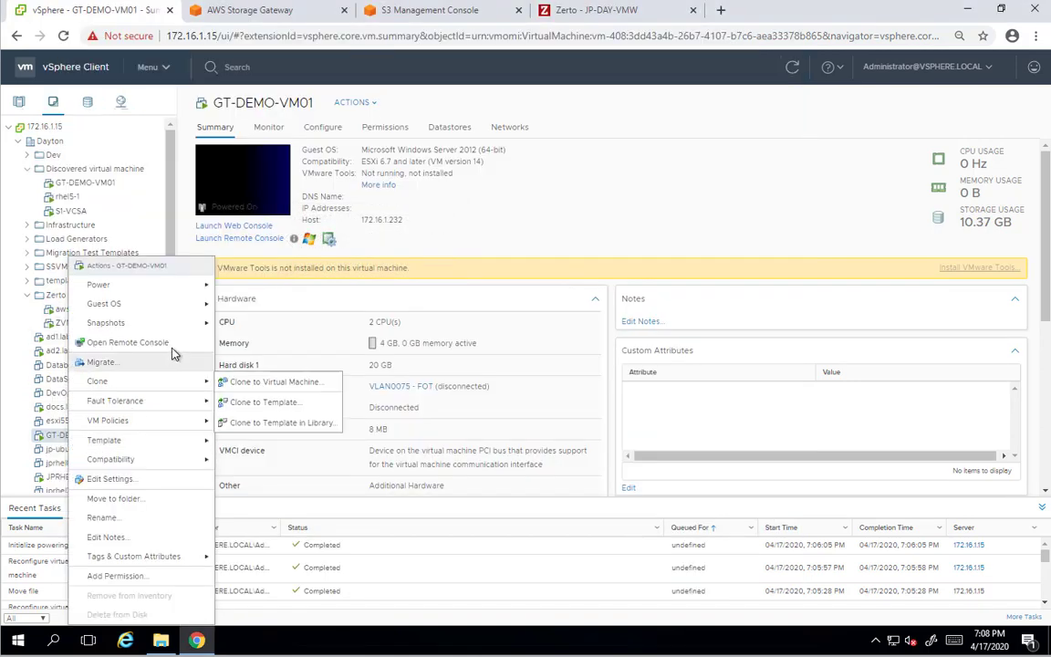
{"action": "mouse_move", "coordinate": [200, 290]}
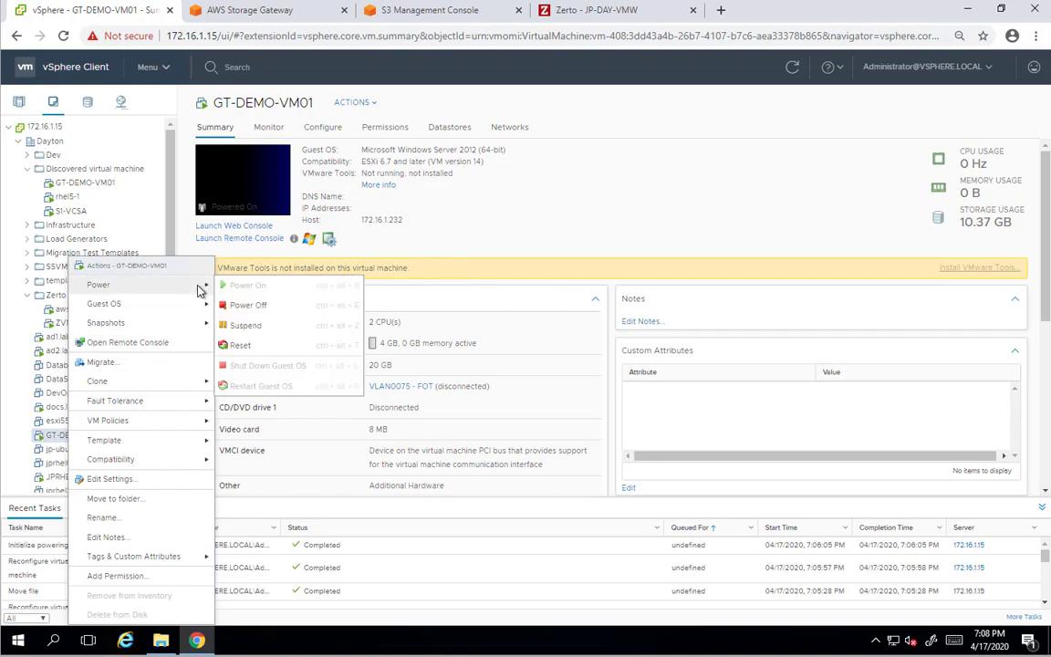
{"action": "left_click", "coordinate": [242, 304]}
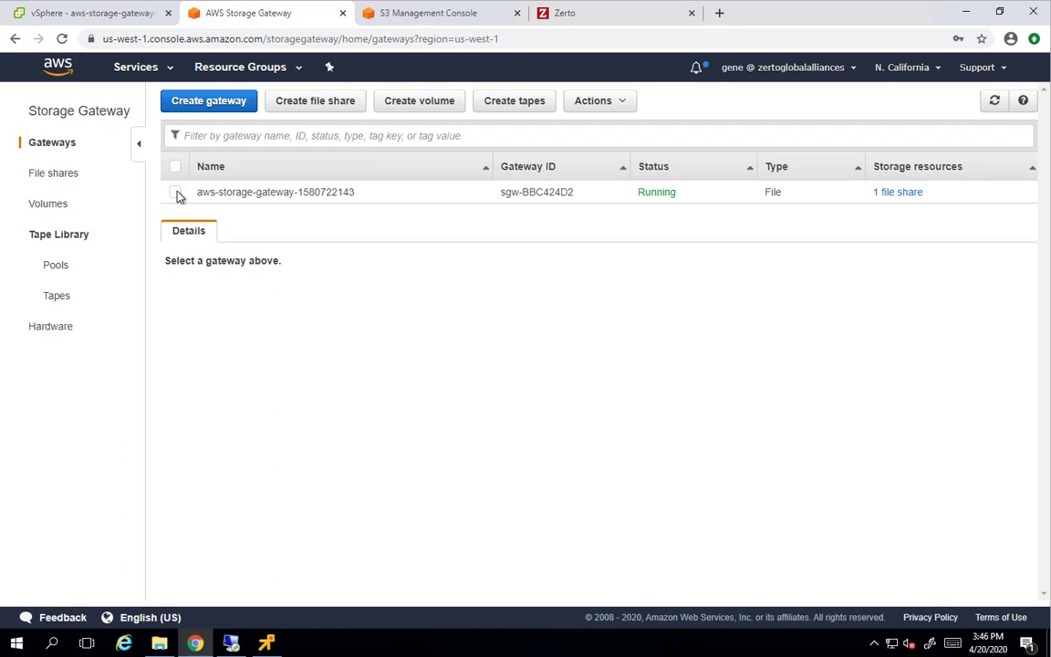
Set the storage gateway's SMB security level to Client negotiated
{"action": "left_click", "coordinate": [177, 192]}
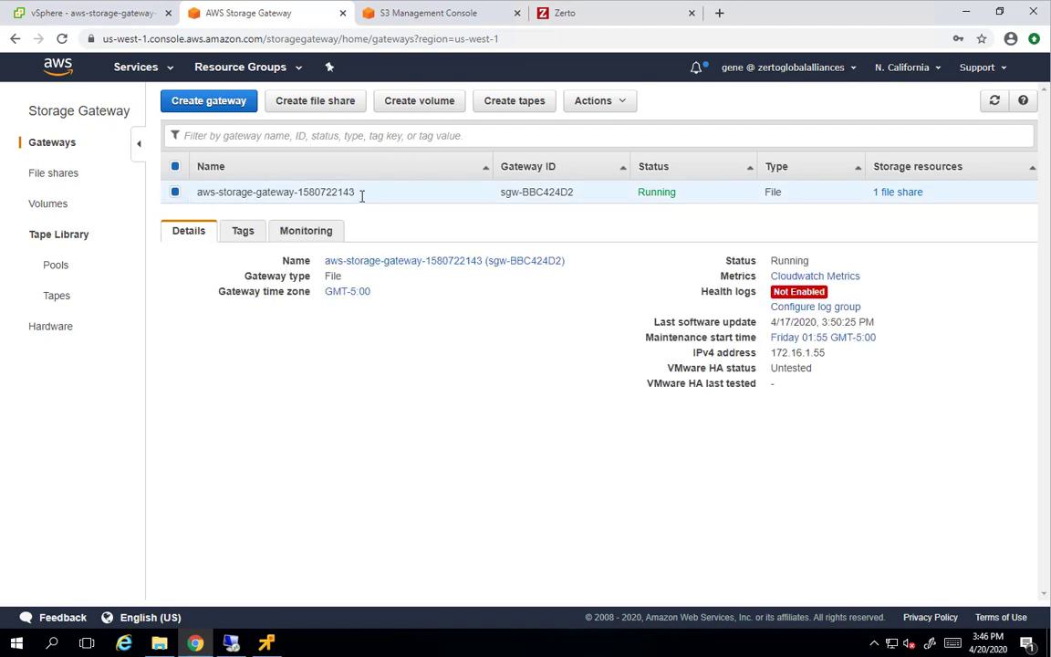
{"action": "left_click", "coordinate": [614, 102]}
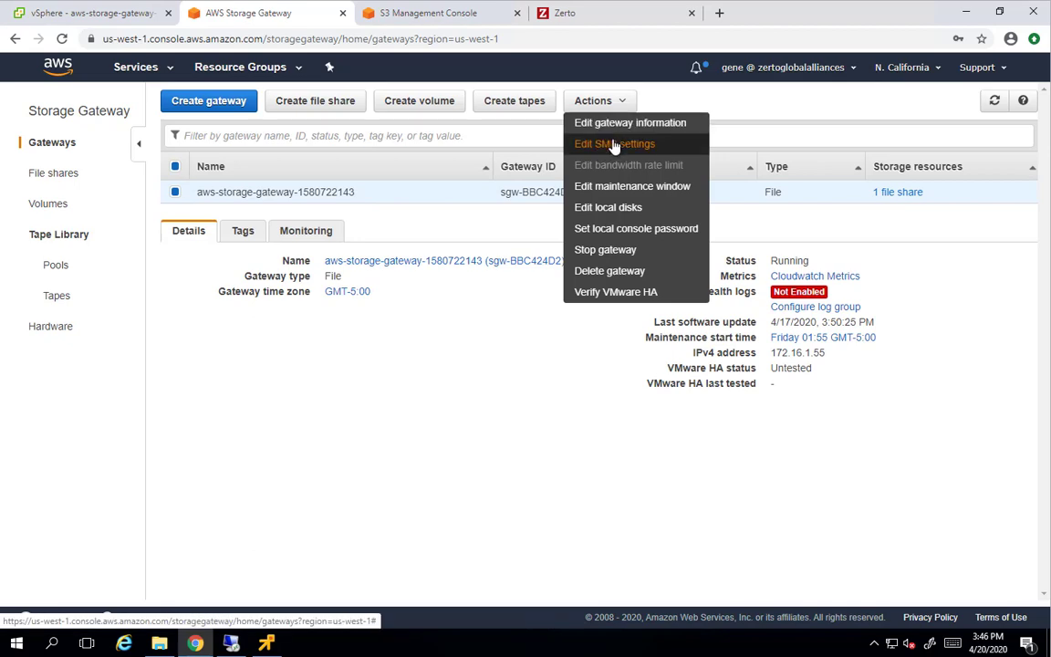
{"action": "left_click", "coordinate": [615, 145]}
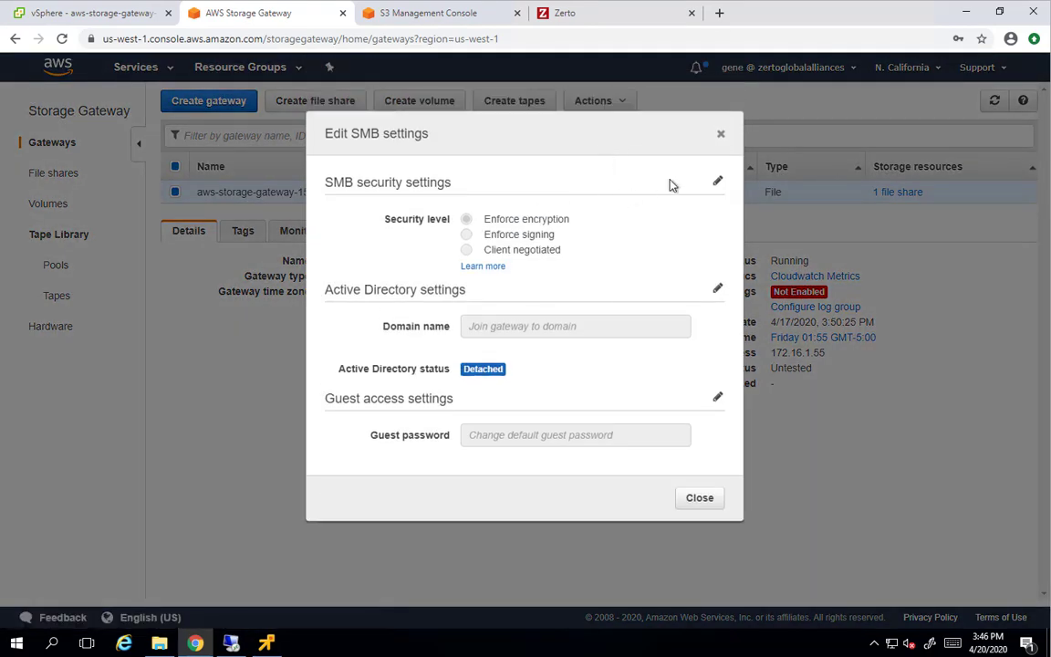
{"action": "left_click", "coordinate": [717, 180]}
{"action": "left_click", "coordinate": [466, 250]}
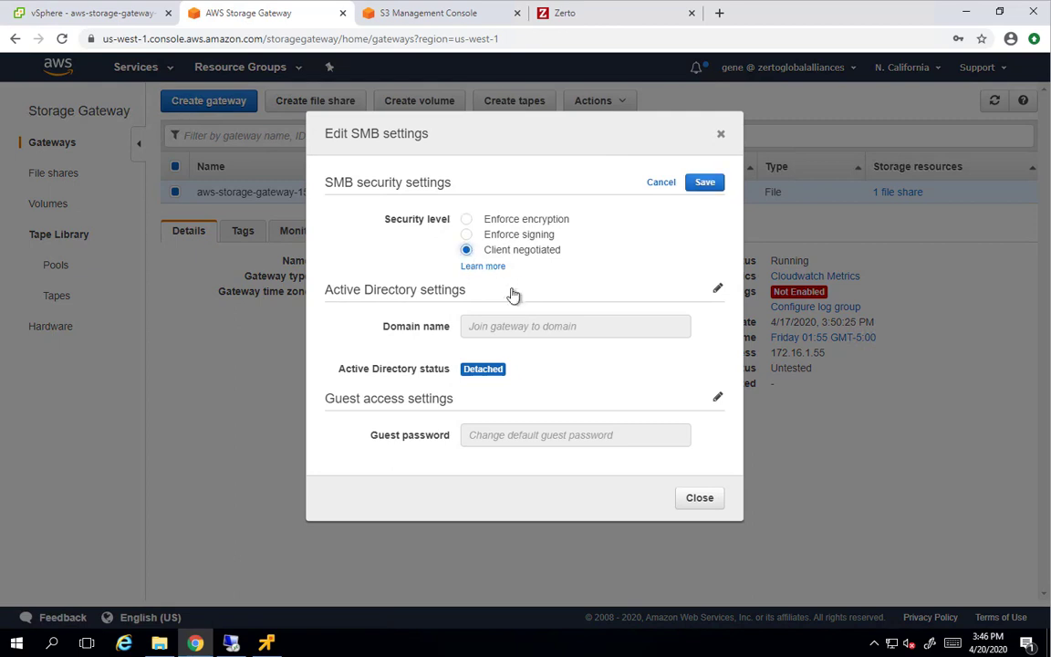
{"action": "left_click", "coordinate": [717, 288]}
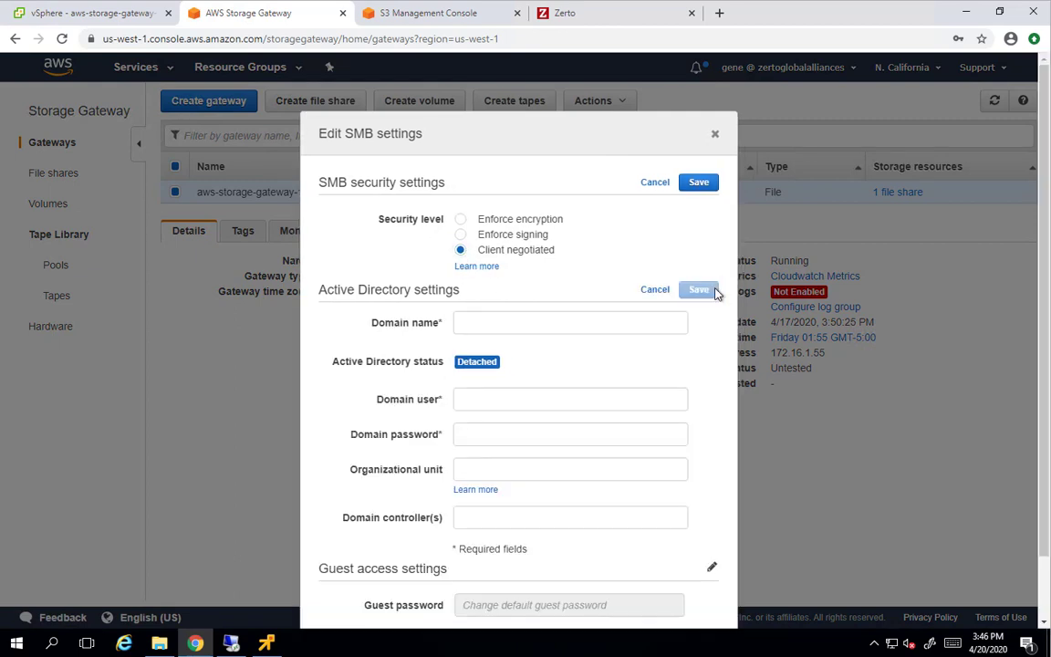
{"action": "left_click", "coordinate": [701, 182]}
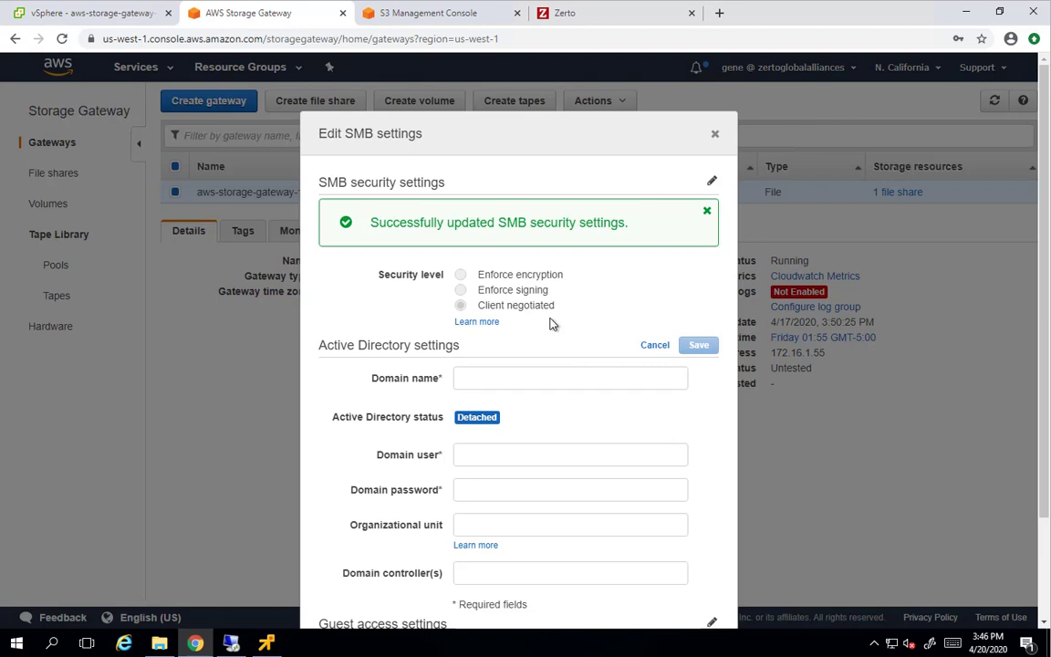
Join the gateway to the labrack.xyz Active Directory domain with the administrator account and password
{"action": "left_click", "coordinate": [521, 376]}
{"action": "type", "text": "labr"}
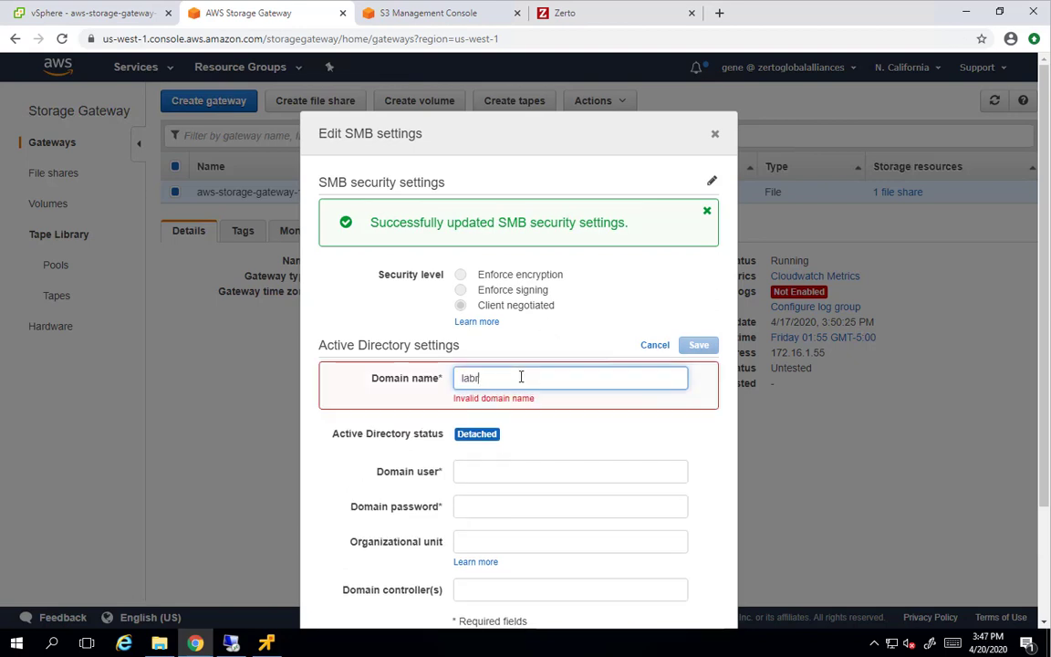
{"action": "type", "text": "ack.xyz"}
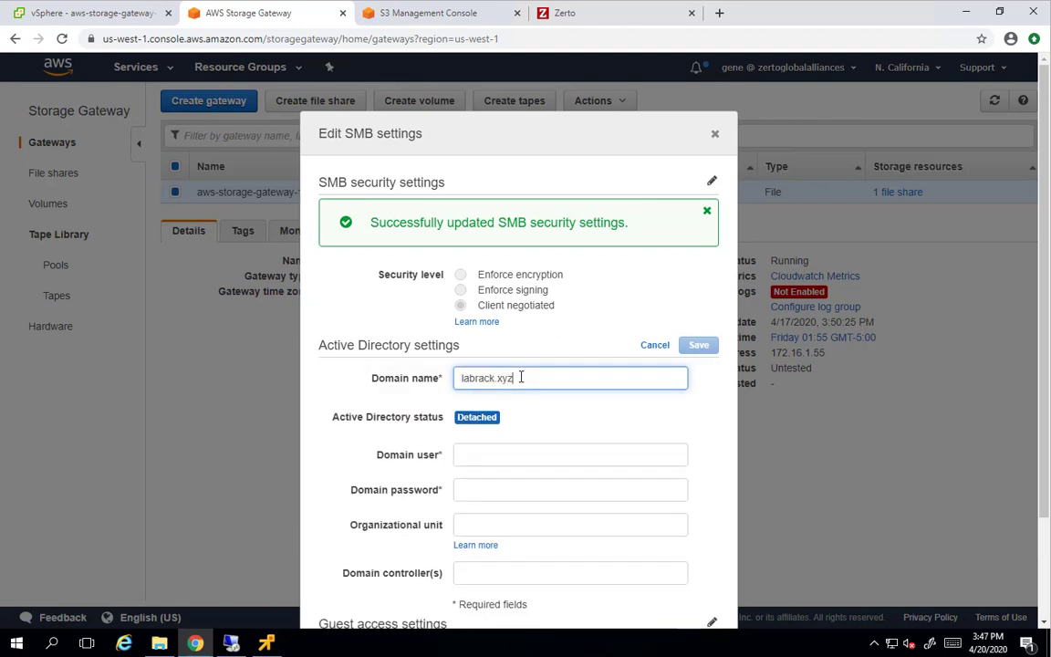
{"action": "key", "text": "Tab"}
{"action": "type", "text": "adm"}
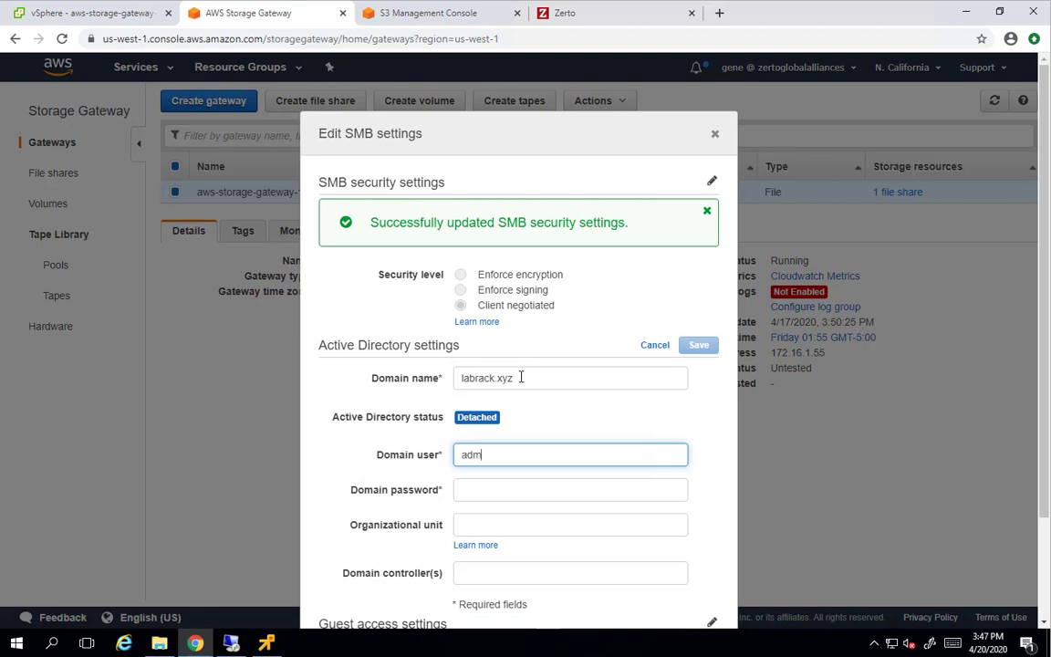
{"action": "type", "text": "inistrator"}
{"action": "key", "text": "Tab"}
{"action": "type", "text": "***"}
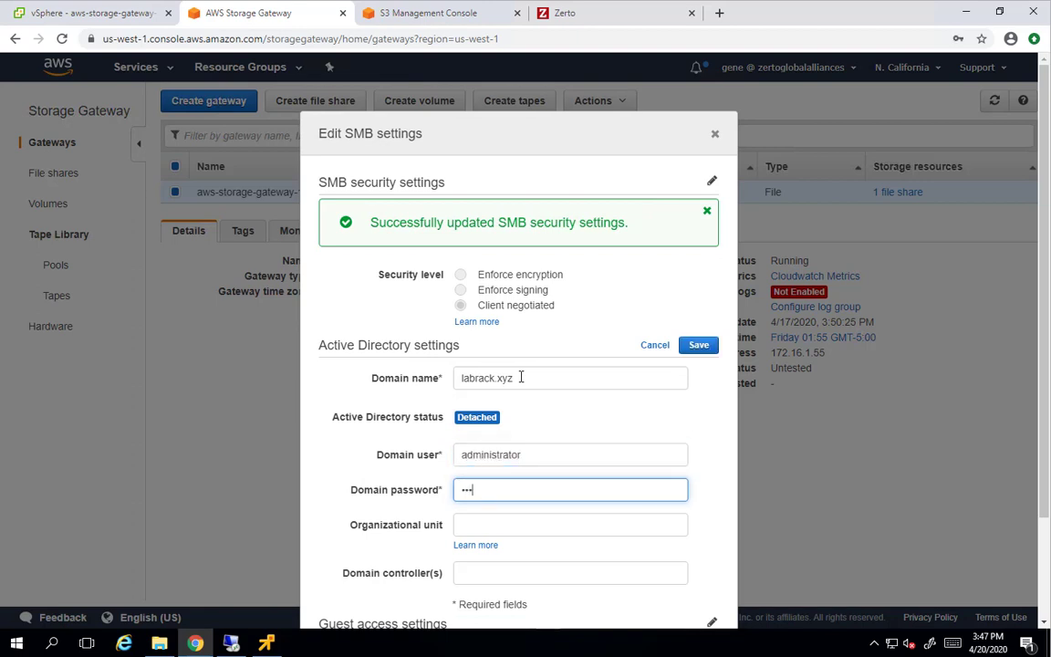
{"action": "key", "text": "Tab"}
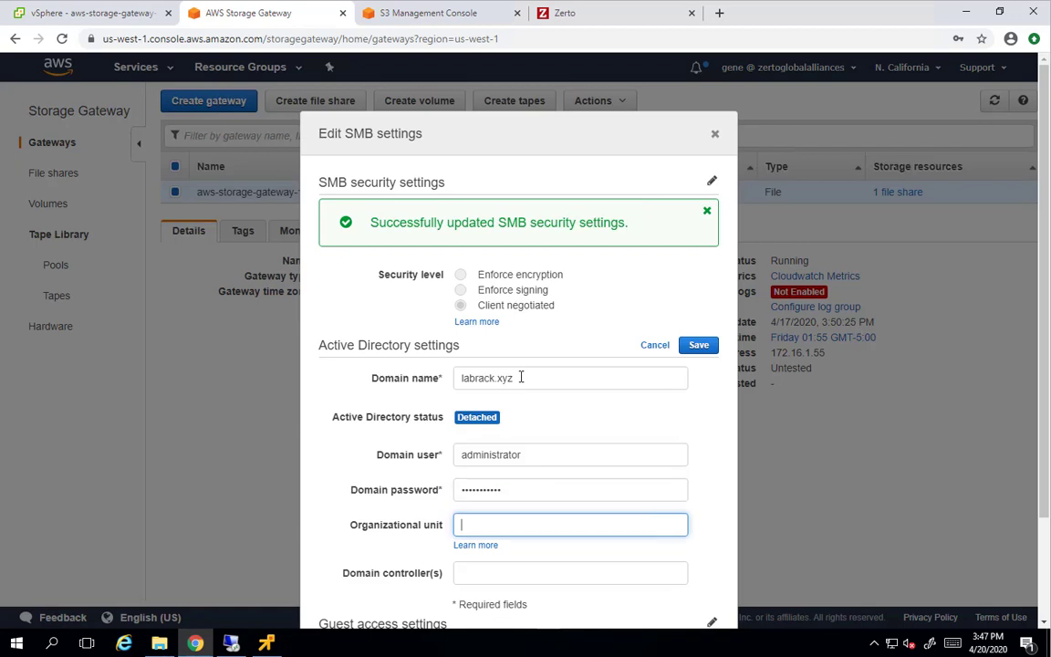
{"action": "key", "text": "Tab"}
{"action": "key", "text": "Tab"}
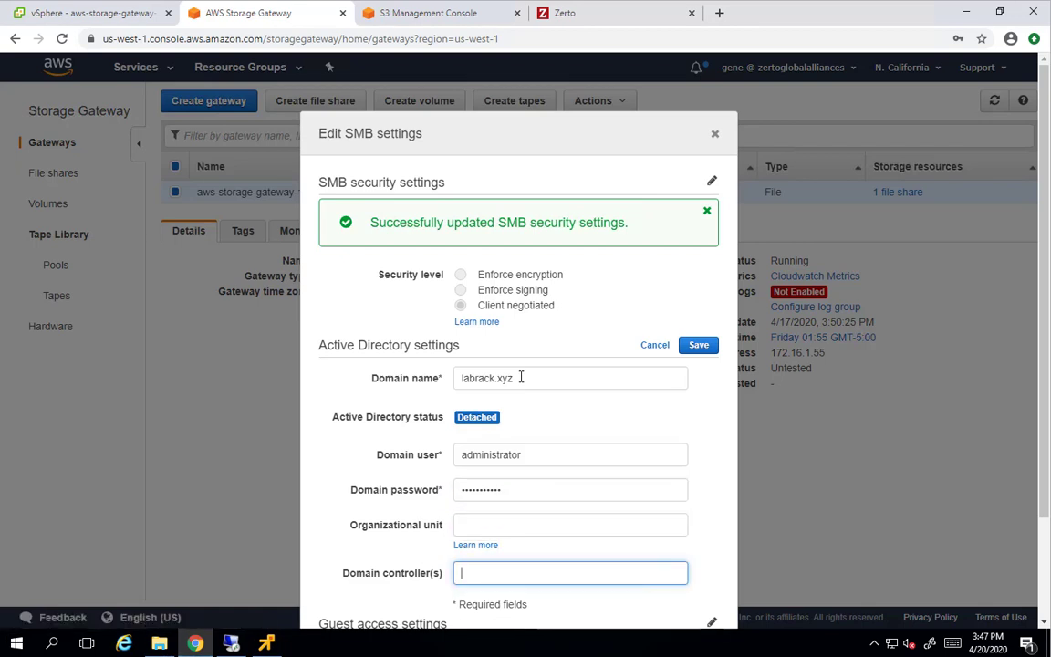
{"action": "scroll", "coordinate": [521, 377], "scroll_direction": "down", "scroll_amount": 2}
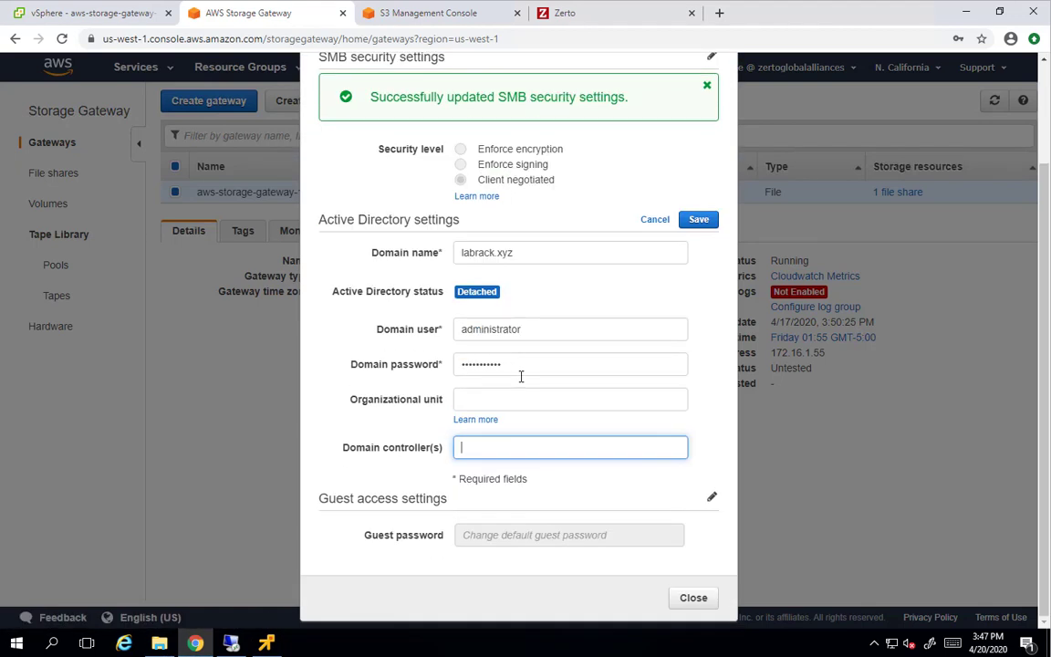
{"action": "left_click", "coordinate": [693, 223]}
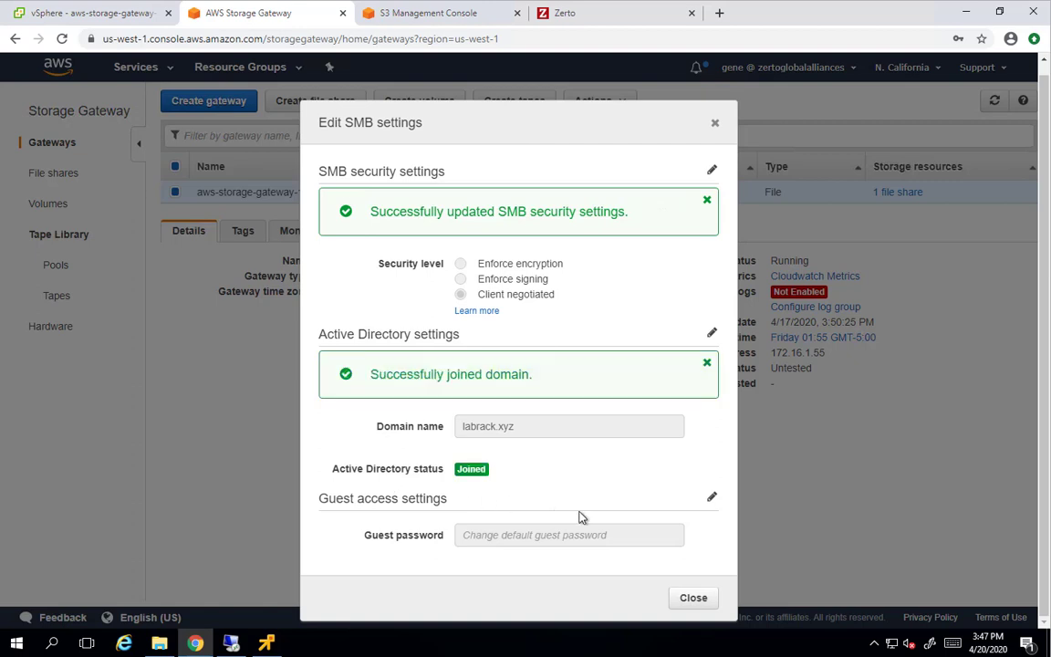
{"action": "left_click", "coordinate": [693, 600]}
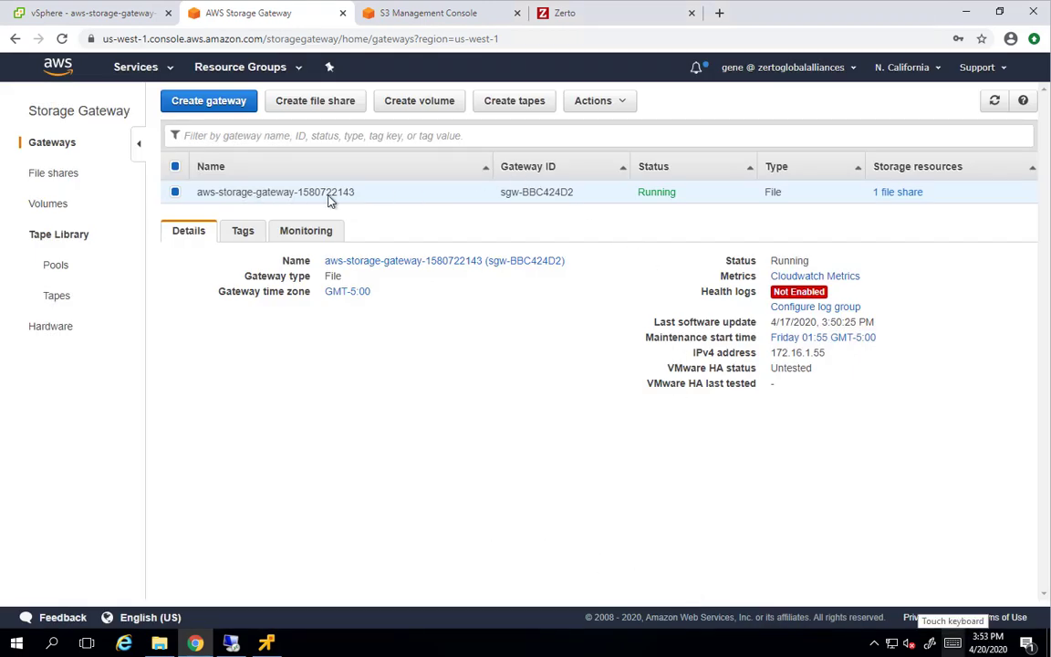
Allocate the 100 GiB SCSI (4:0) local disk to Cache and save
{"action": "left_click", "coordinate": [574, 99]}
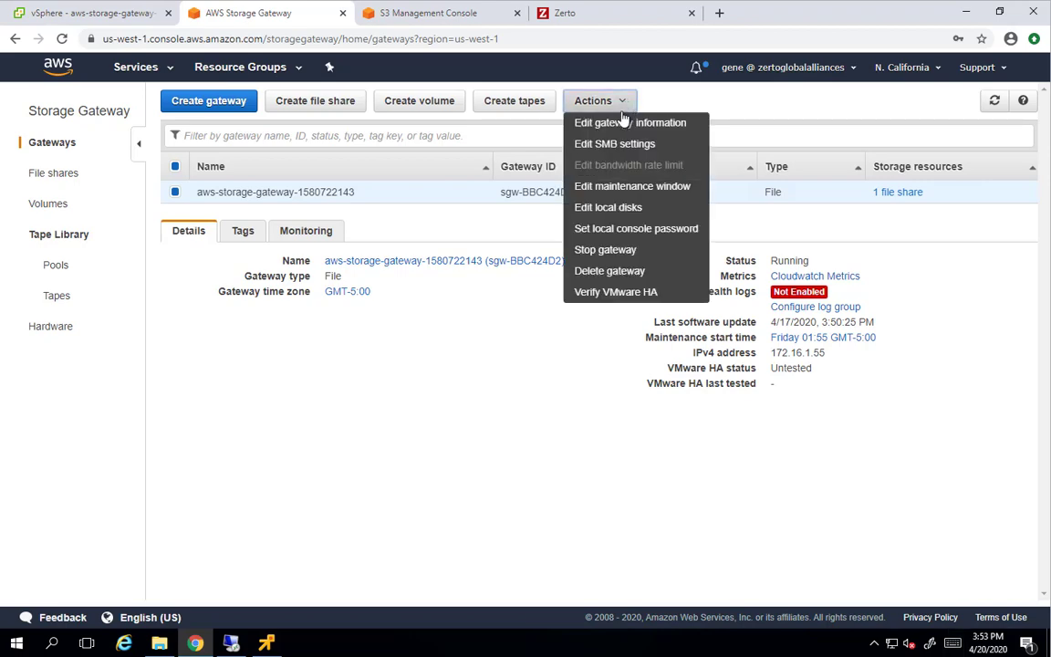
{"action": "left_click", "coordinate": [618, 207]}
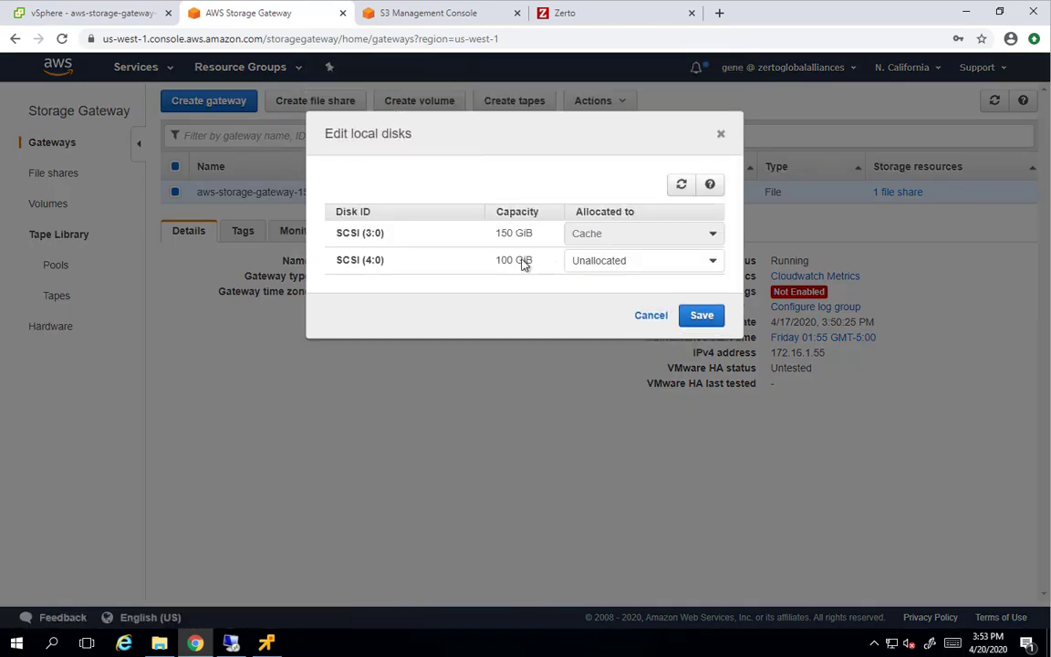
{"action": "left_click", "coordinate": [577, 262]}
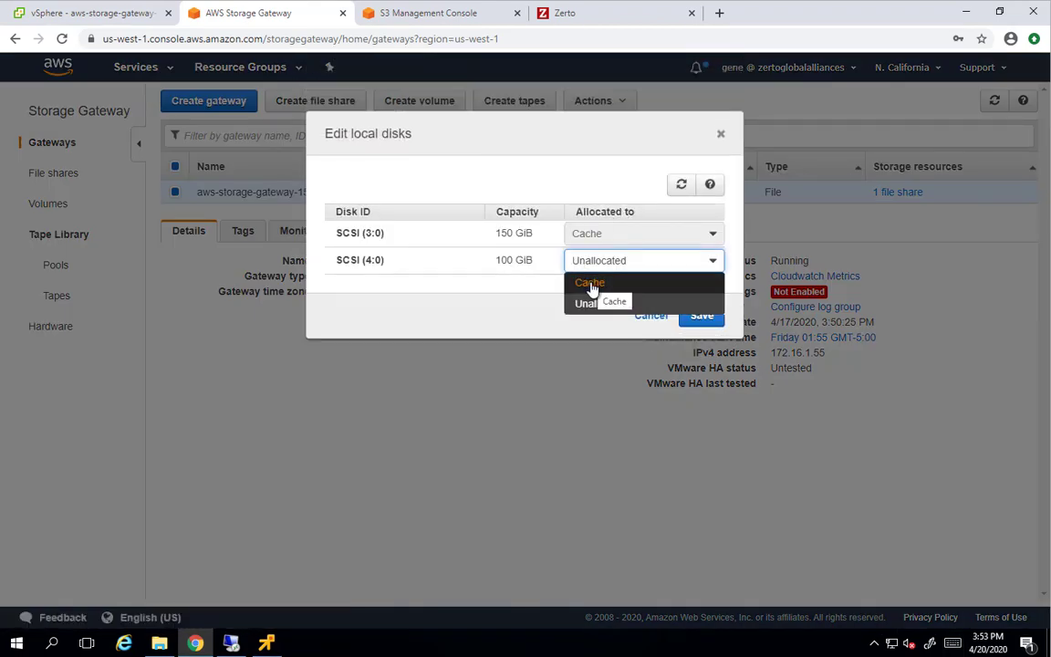
{"action": "left_click", "coordinate": [591, 285]}
{"action": "left_click", "coordinate": [704, 319]}
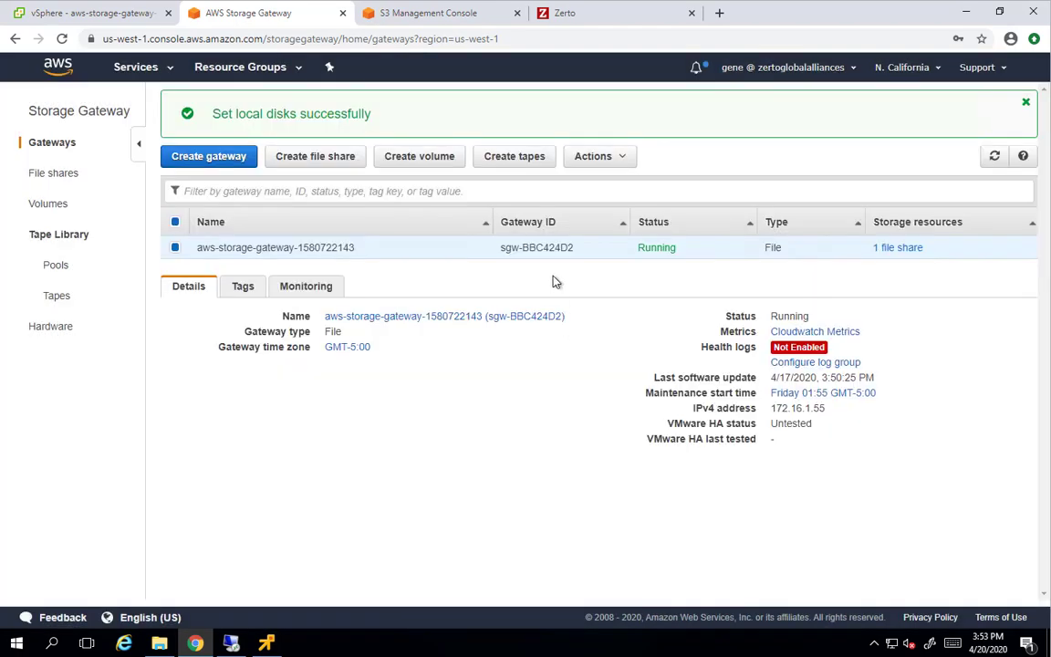
{"action": "key", "text": "ctrl+Tab"}
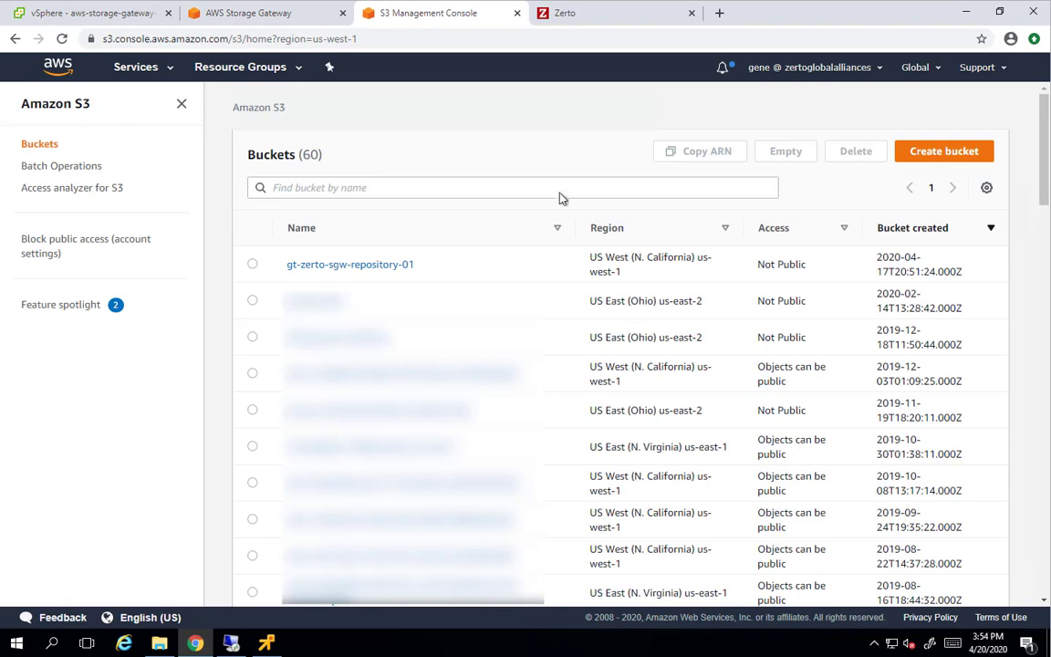
Create the S3 bucket gt-zerto-sgw-repository-02
{"action": "left_click", "coordinate": [949, 152]}
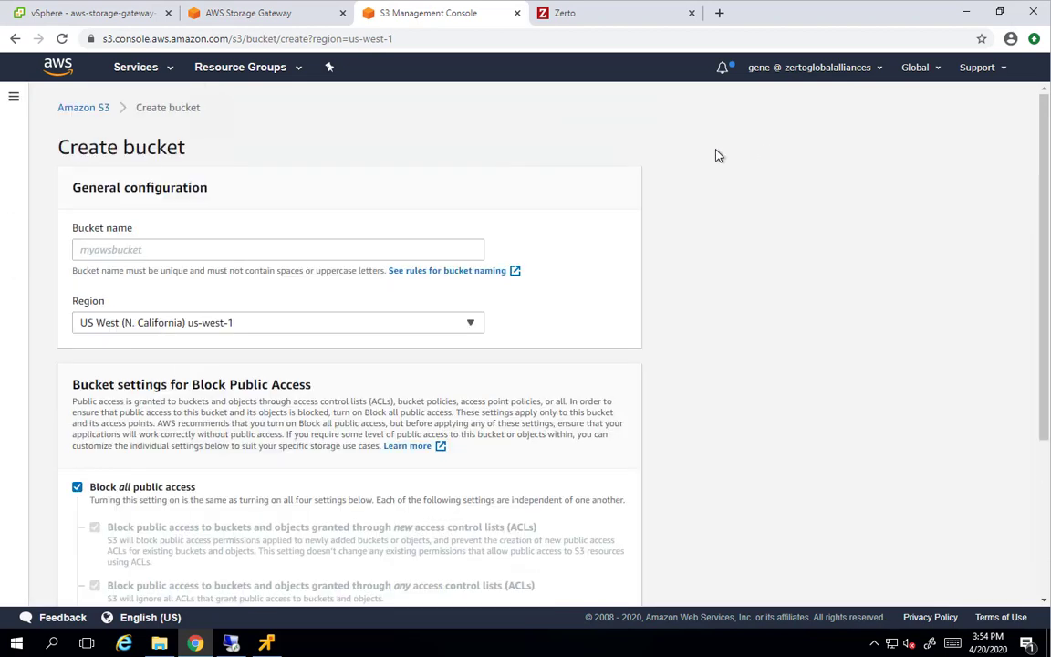
{"action": "left_click", "coordinate": [335, 250]}
{"action": "type", "text": "gt-zerto-sgw-repository-01"}
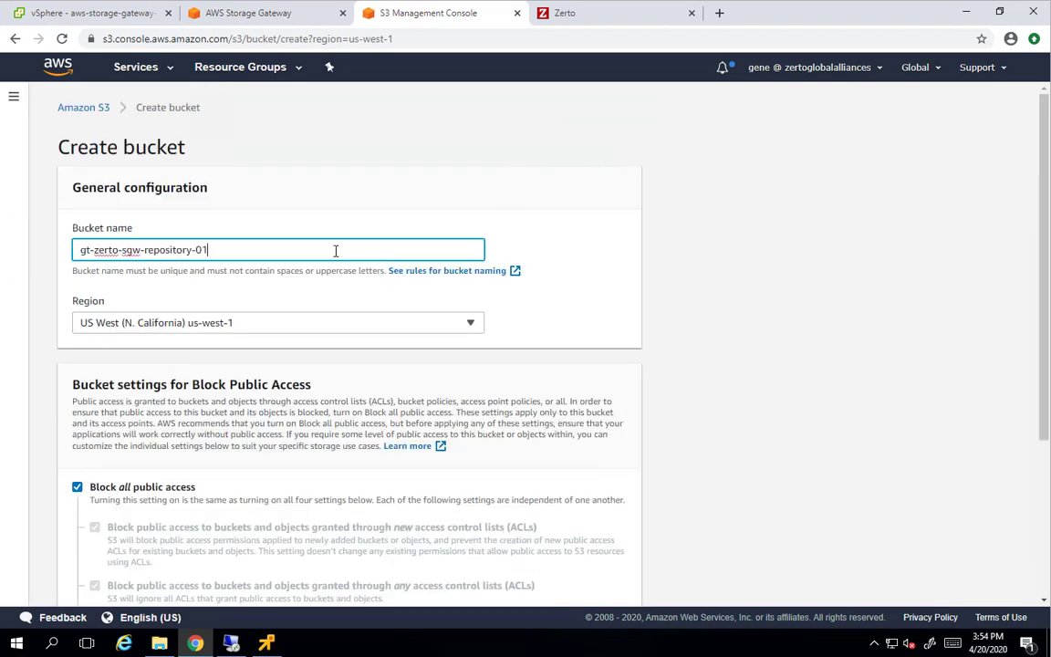
{"action": "type", "text": "2"}
{"action": "scroll", "coordinate": [289, 413], "scroll_direction": "down", "scroll_amount": 3}
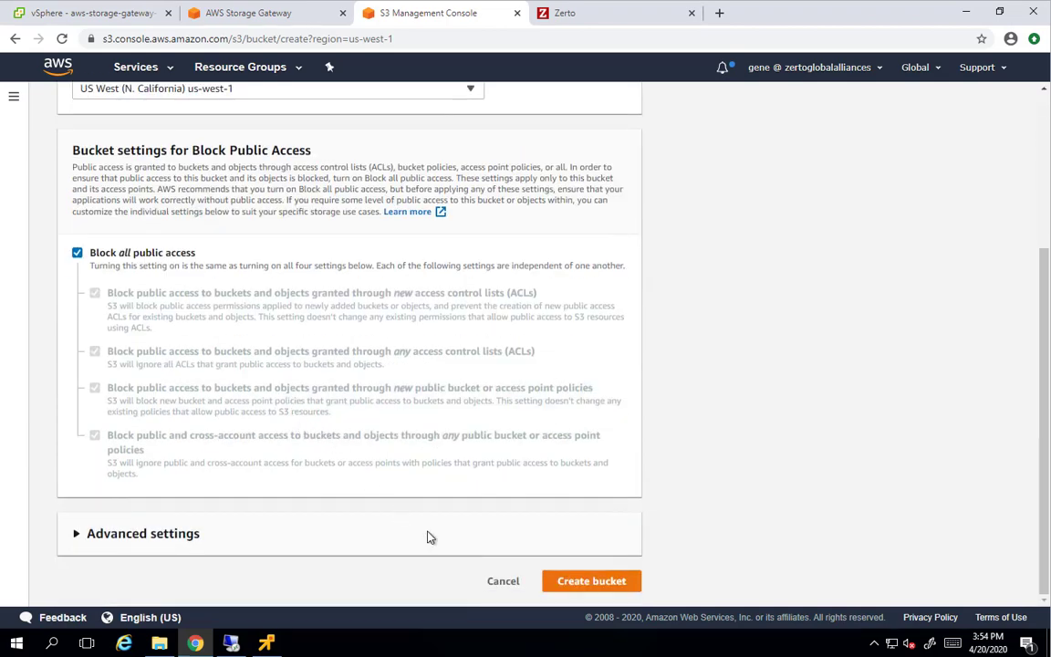
{"action": "left_click", "coordinate": [563, 581]}
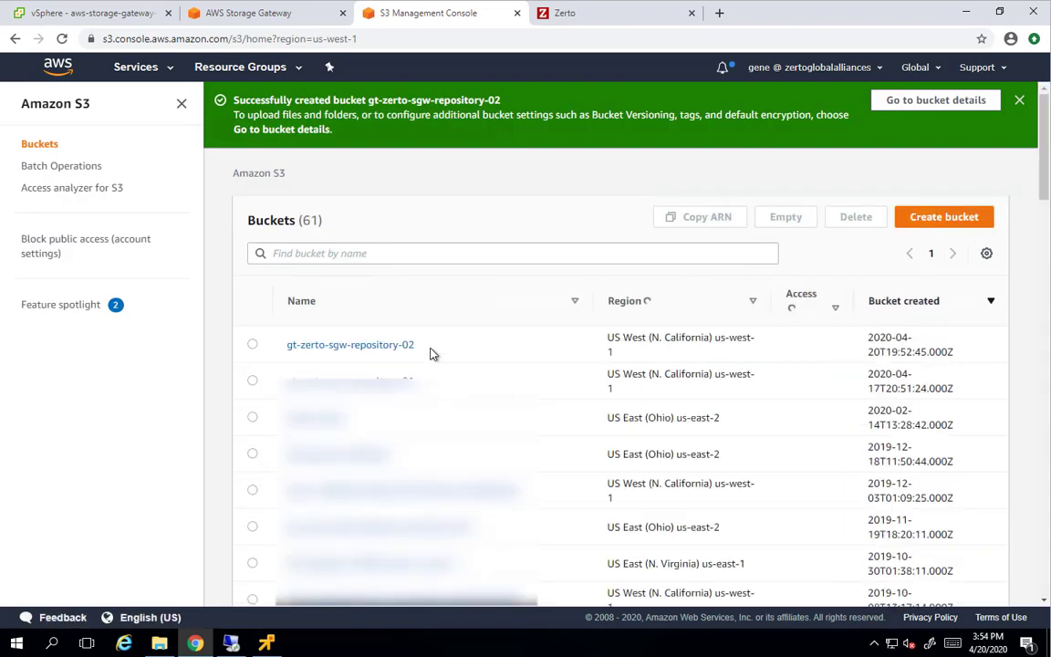
Copy the gt-zerto-sgw-repository-02 bucket name to the clipboard
{"action": "triple_click", "coordinate": [311, 351]}
{"action": "key", "text": "ctrl+c"}
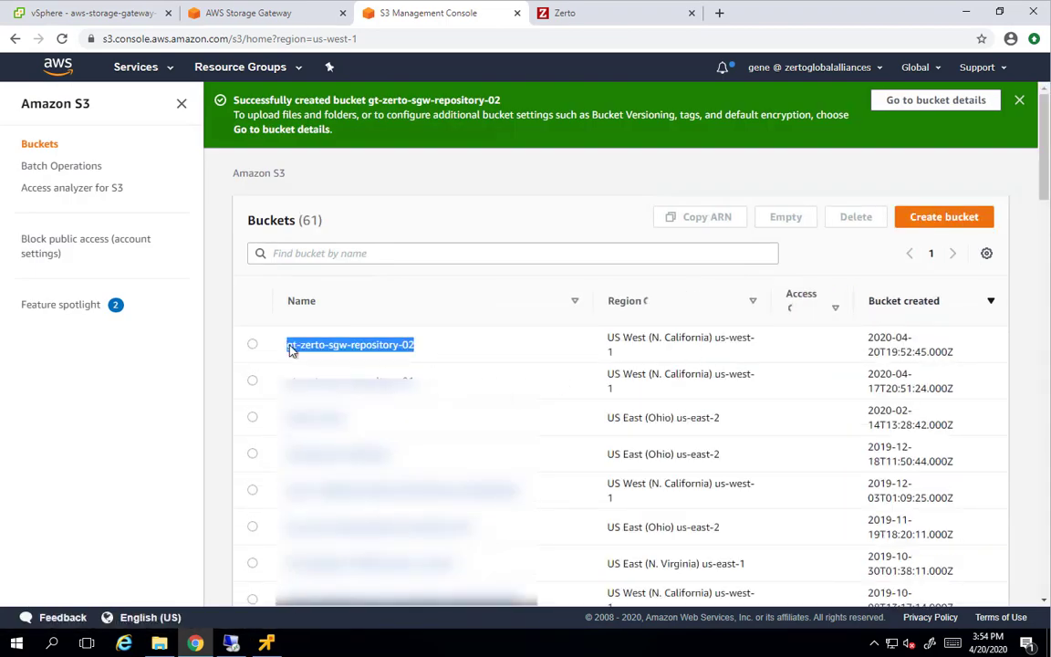
{"action": "right_click", "coordinate": [301, 349]}
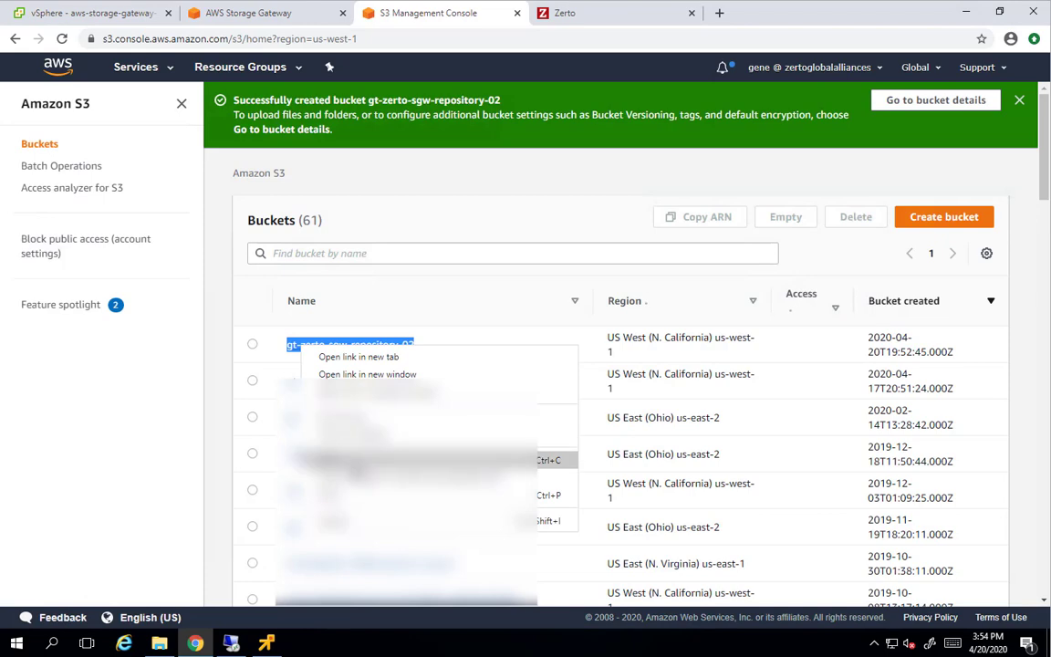
{"action": "left_click", "coordinate": [346, 460]}
{"action": "left_click", "coordinate": [249, 13]}
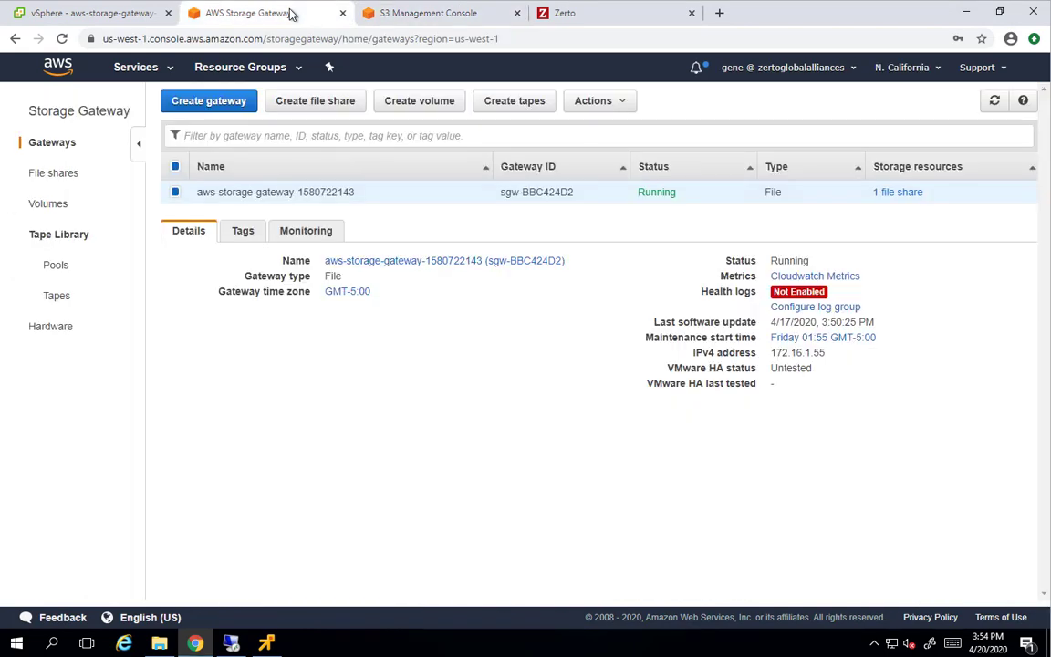
Define an SMB file share on bucket gt-zerto-sgw-repository-02 with a new log group and tag name 'SMB Share for Indexing'
{"action": "left_click", "coordinate": [325, 101]}
{"action": "left_click", "coordinate": [528, 196]}
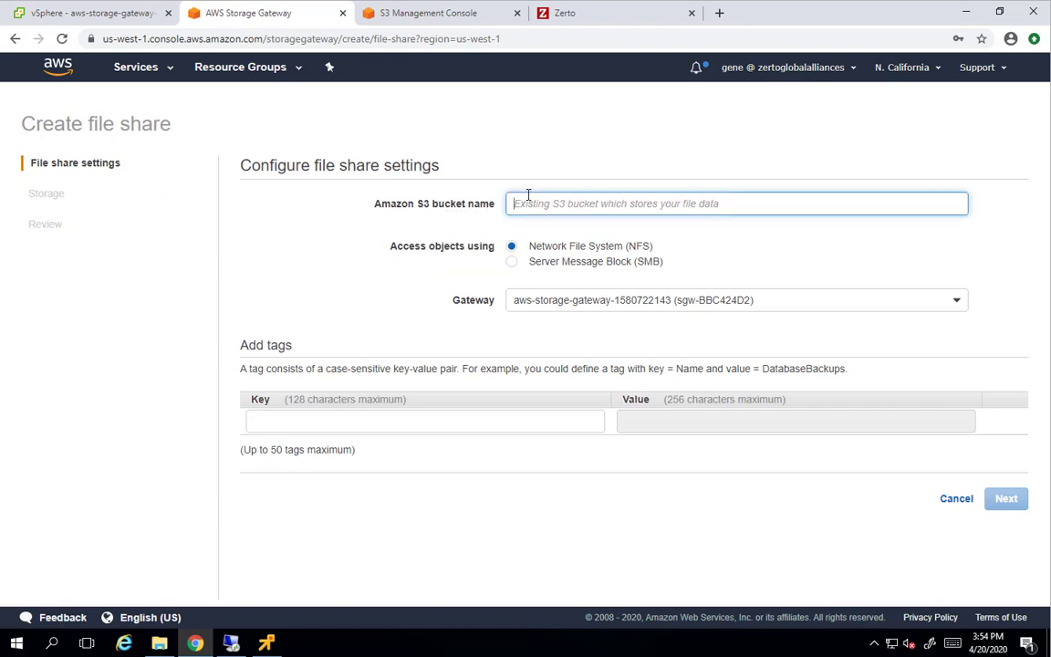
{"action": "key", "text": "ctrl+v"}
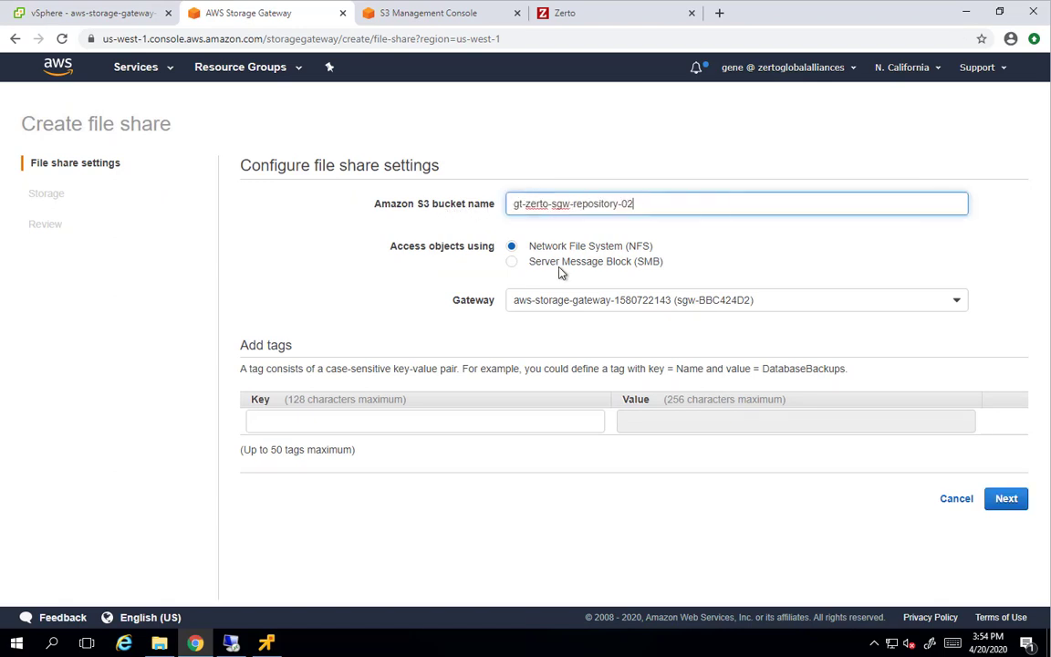
{"action": "left_click", "coordinate": [511, 263]}
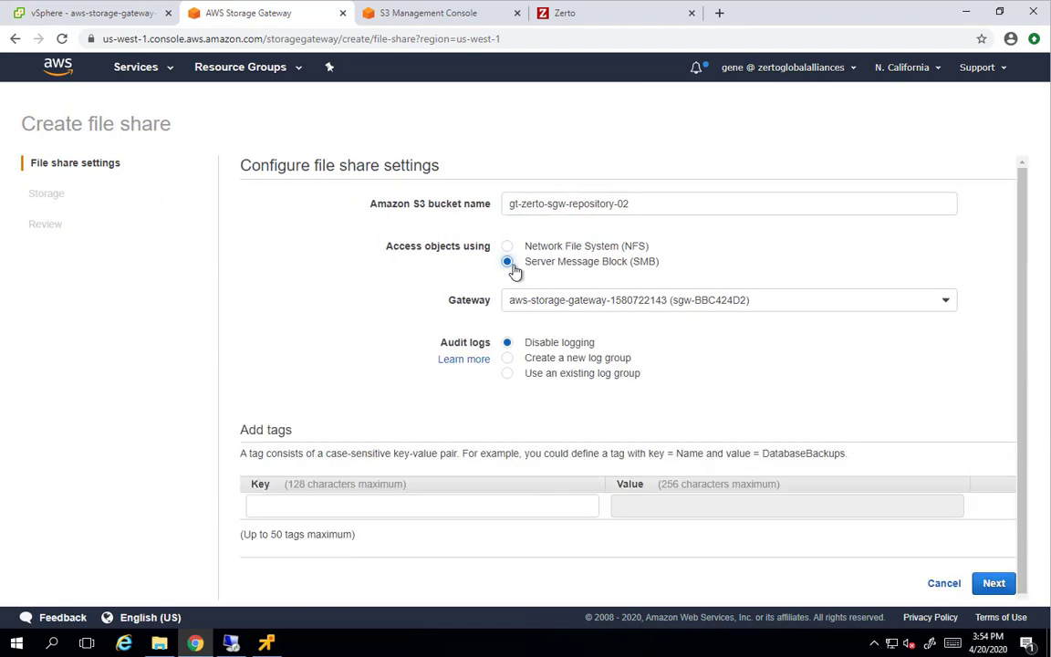
{"action": "left_click", "coordinate": [509, 360]}
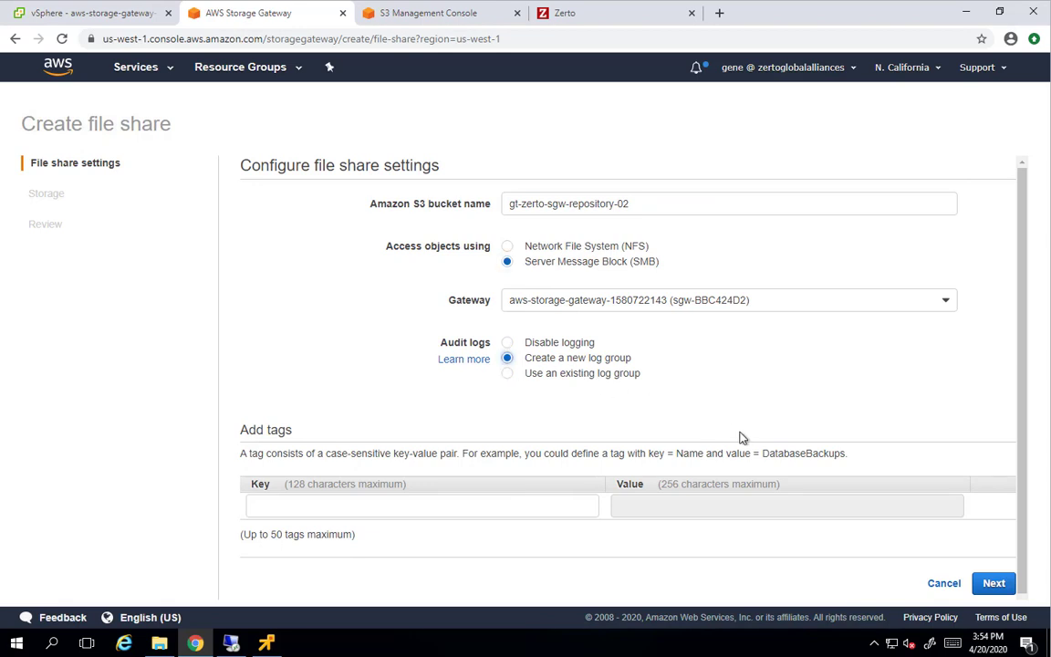
{"action": "left_click", "coordinate": [495, 507]}
{"action": "type", "text": "name"}
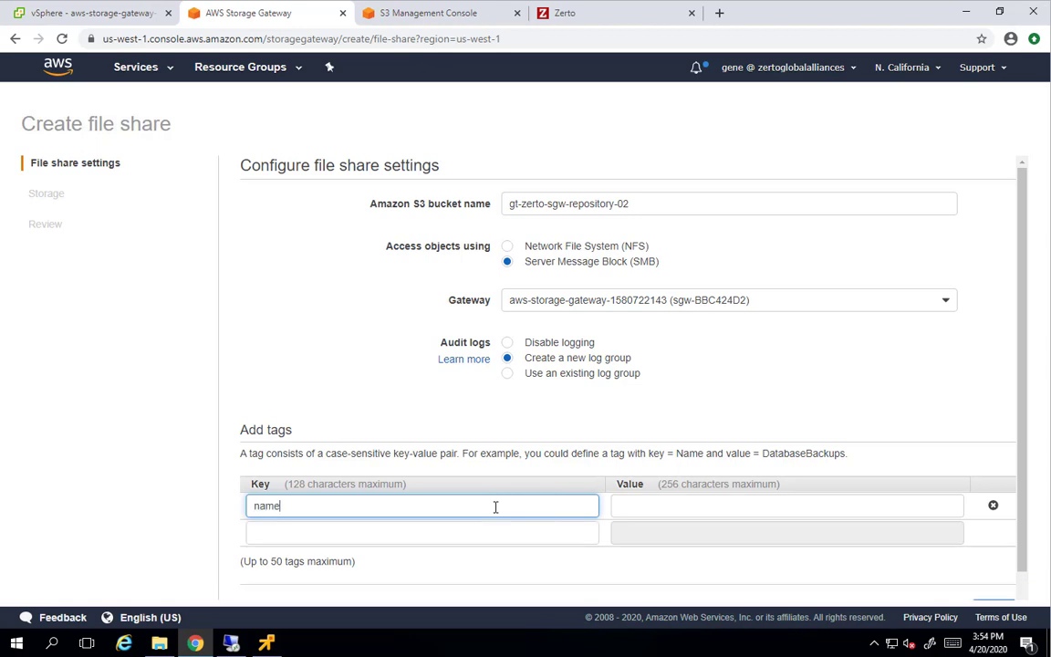
{"action": "key", "text": "Tab"}
{"action": "type", "text": "SMB"}
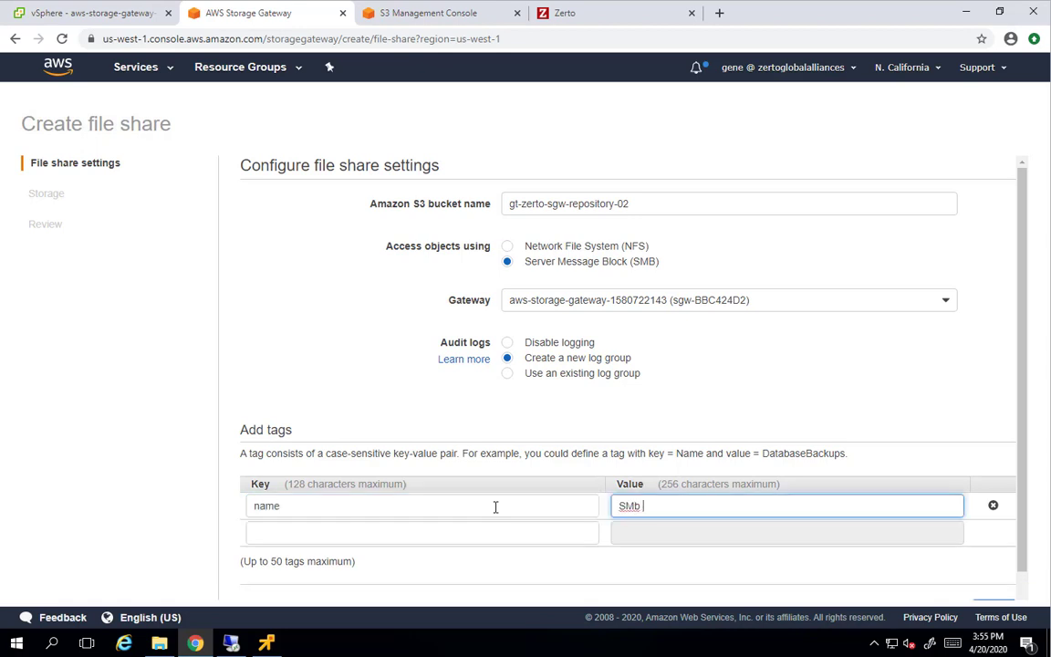
{"action": "type", "text": " Share for Indexing"}
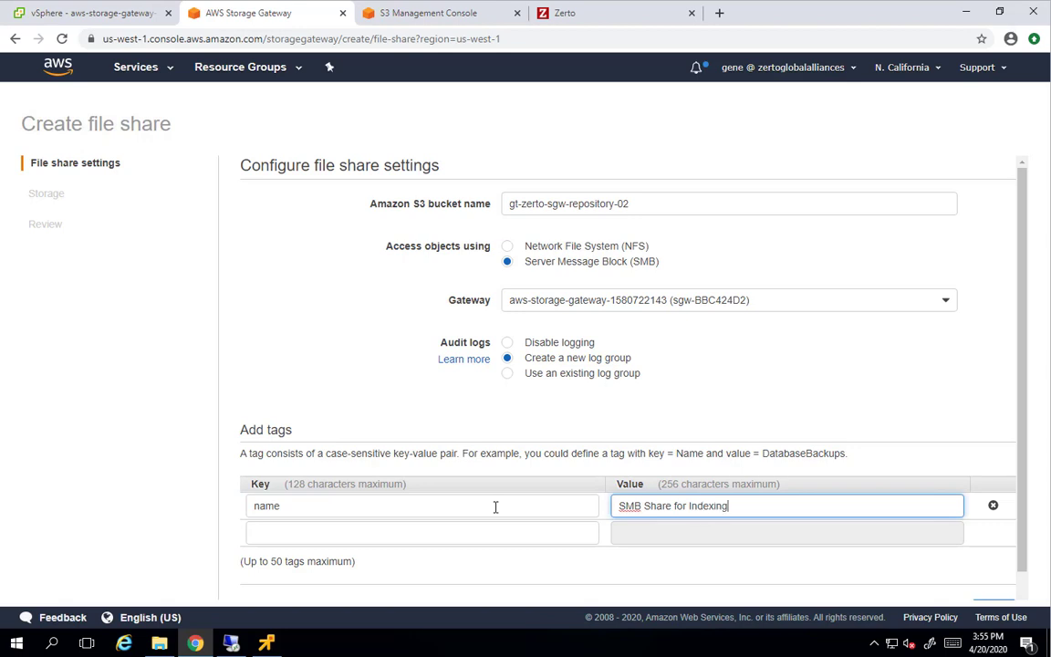
Accept the storage settings, review the summary, and create the SMB file share
{"action": "scroll", "coordinate": [624, 516], "scroll_direction": "down", "scroll_amount": 1}
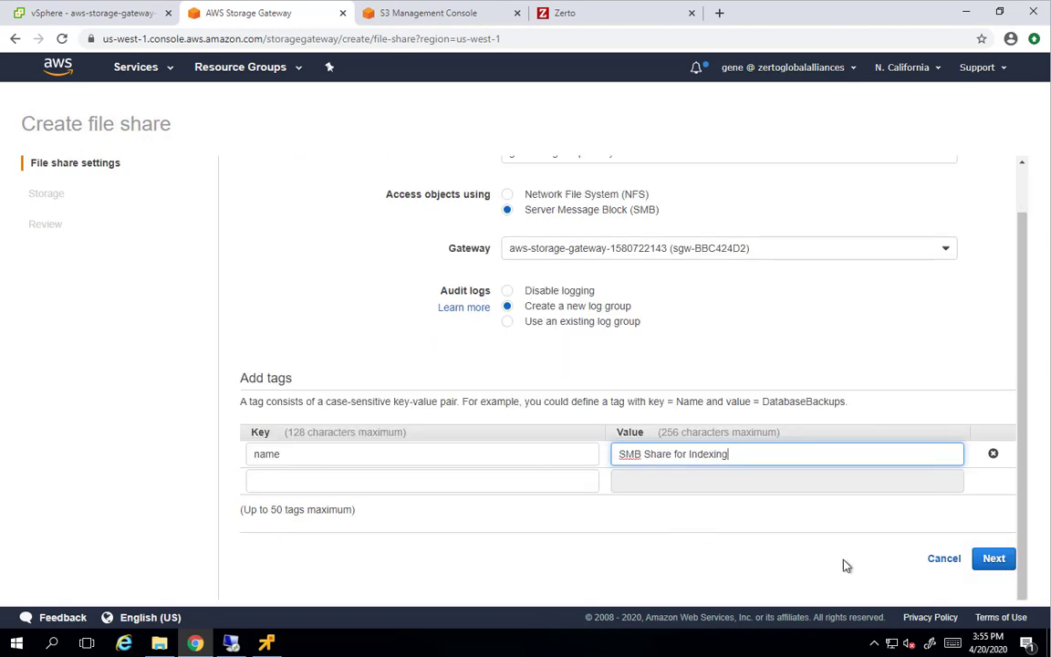
{"action": "left_click", "coordinate": [990, 560]}
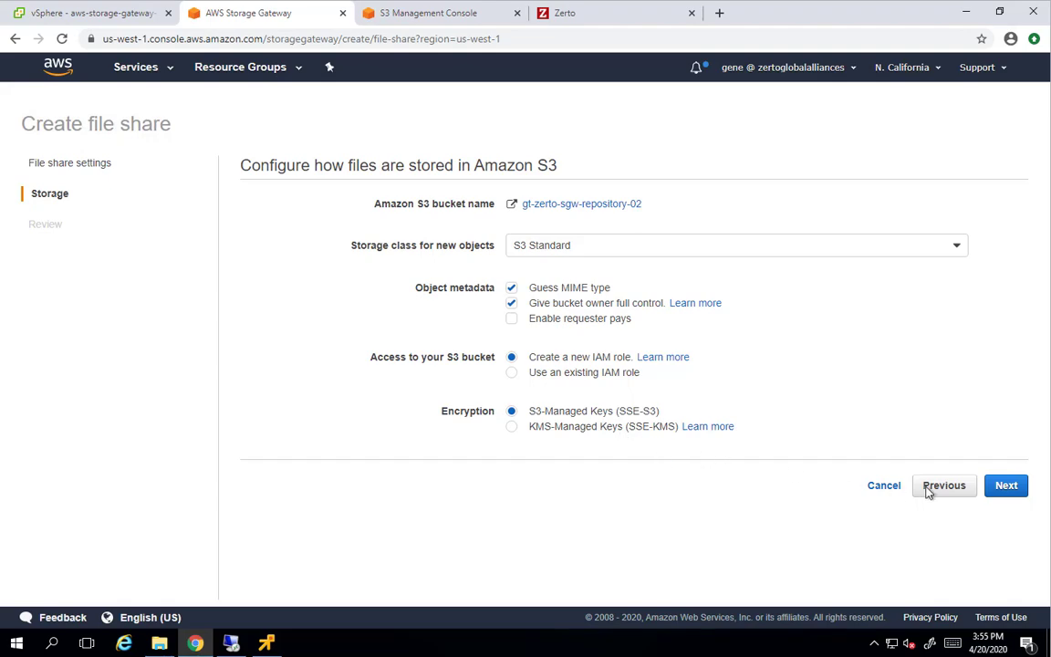
{"action": "left_click", "coordinate": [1006, 489]}
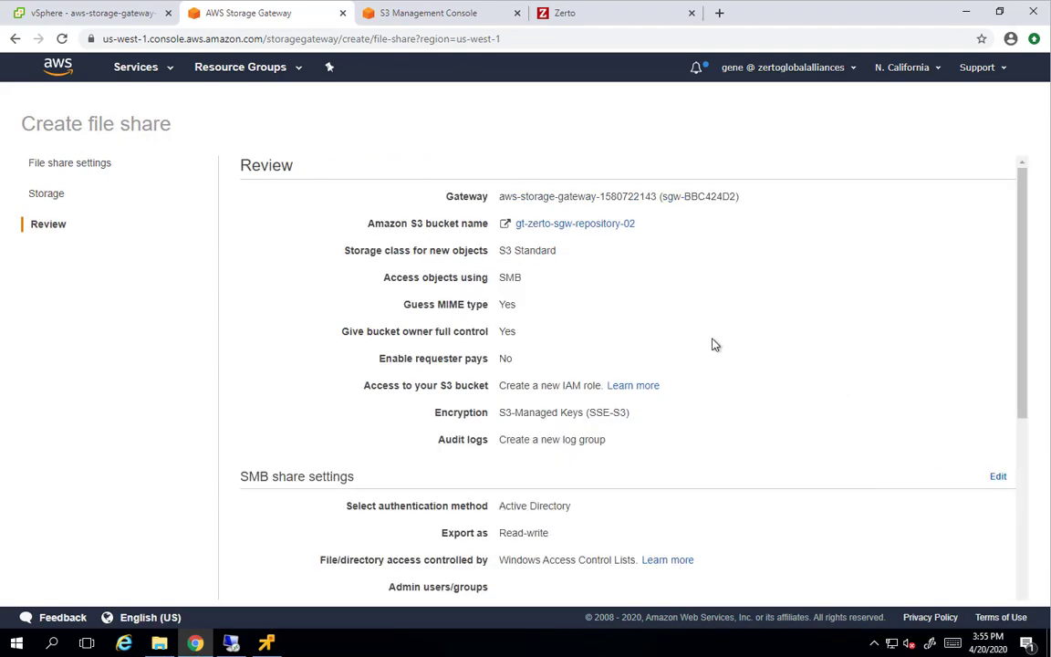
{"action": "scroll", "coordinate": [713, 345], "scroll_direction": "down", "scroll_amount": 3}
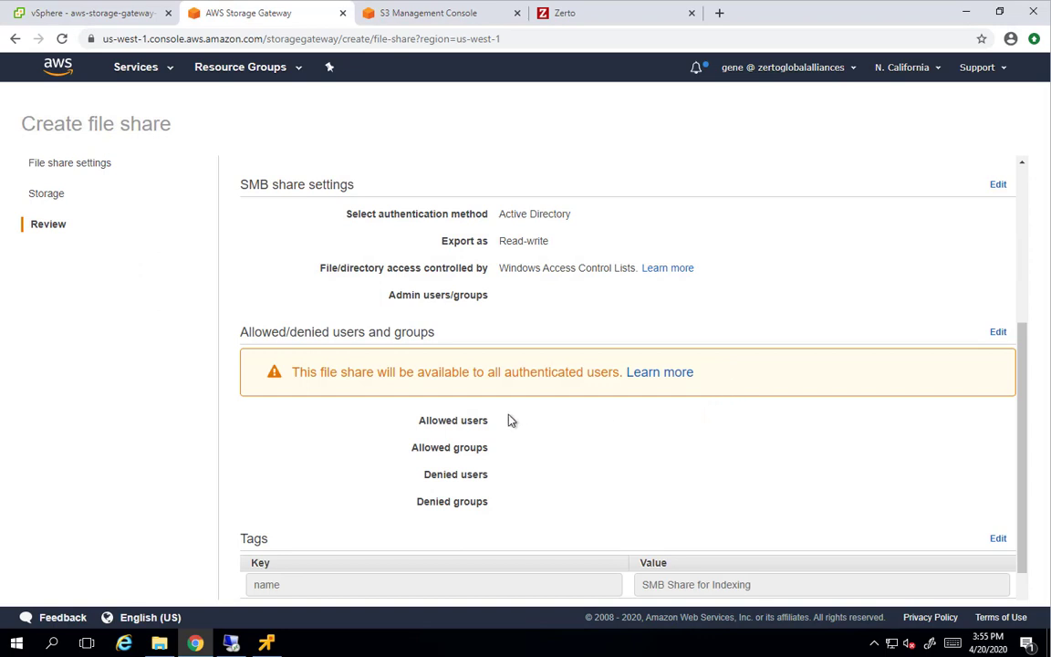
{"action": "scroll", "coordinate": [511, 425], "scroll_direction": "down", "scroll_amount": 1}
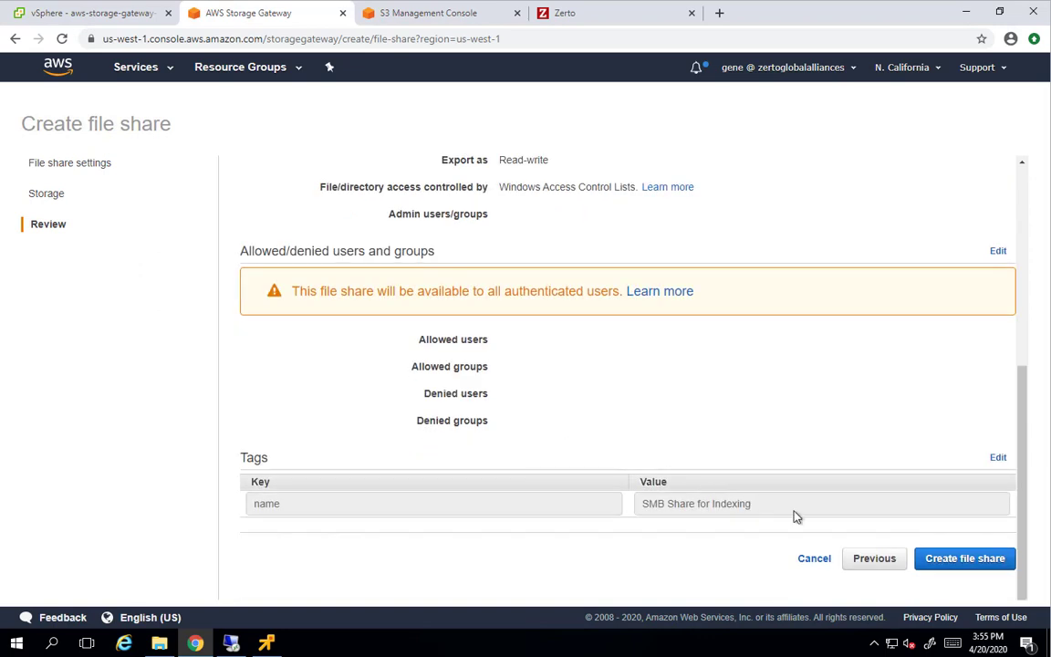
{"action": "left_click", "coordinate": [957, 566]}
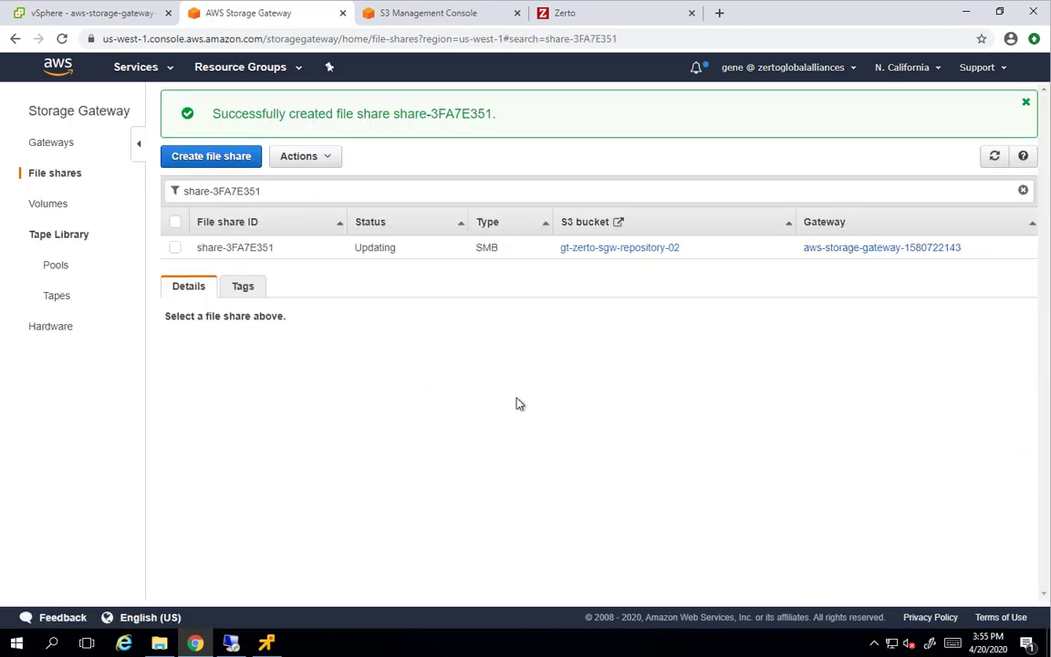
Show the details of the new file share share-3FA7E351
{"action": "left_click", "coordinate": [52, 144]}
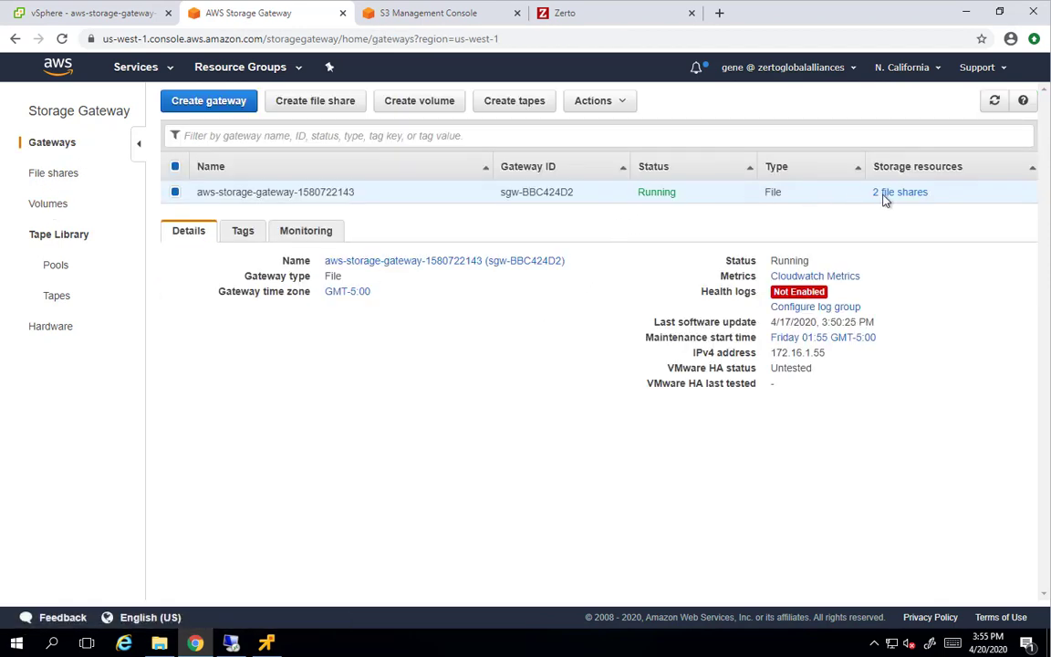
{"action": "left_click", "coordinate": [55, 175]}
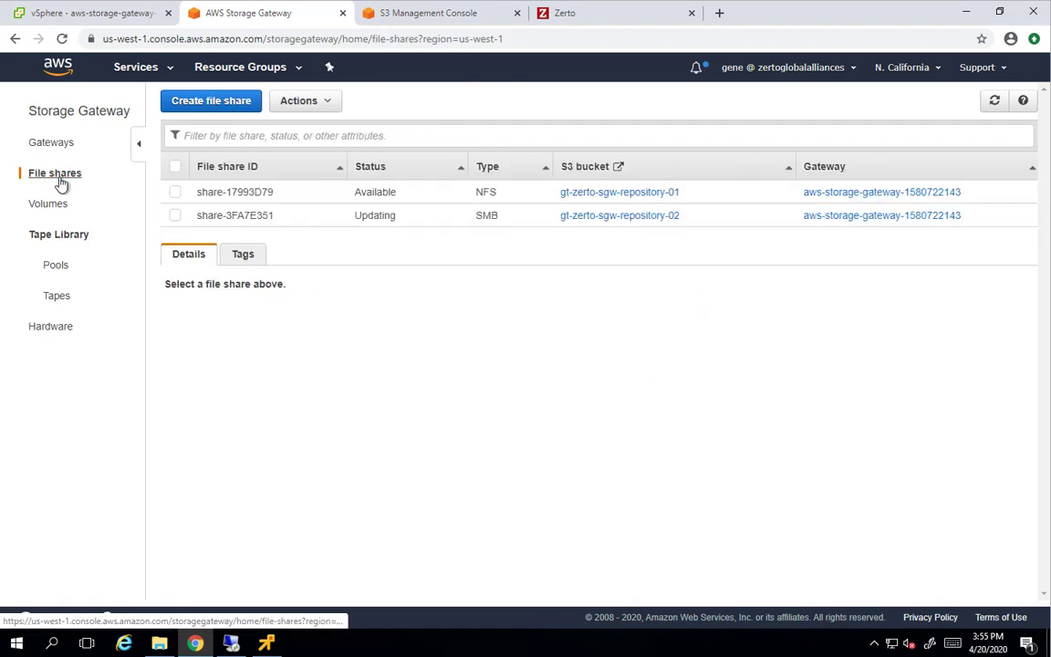
{"action": "left_click", "coordinate": [374, 218]}
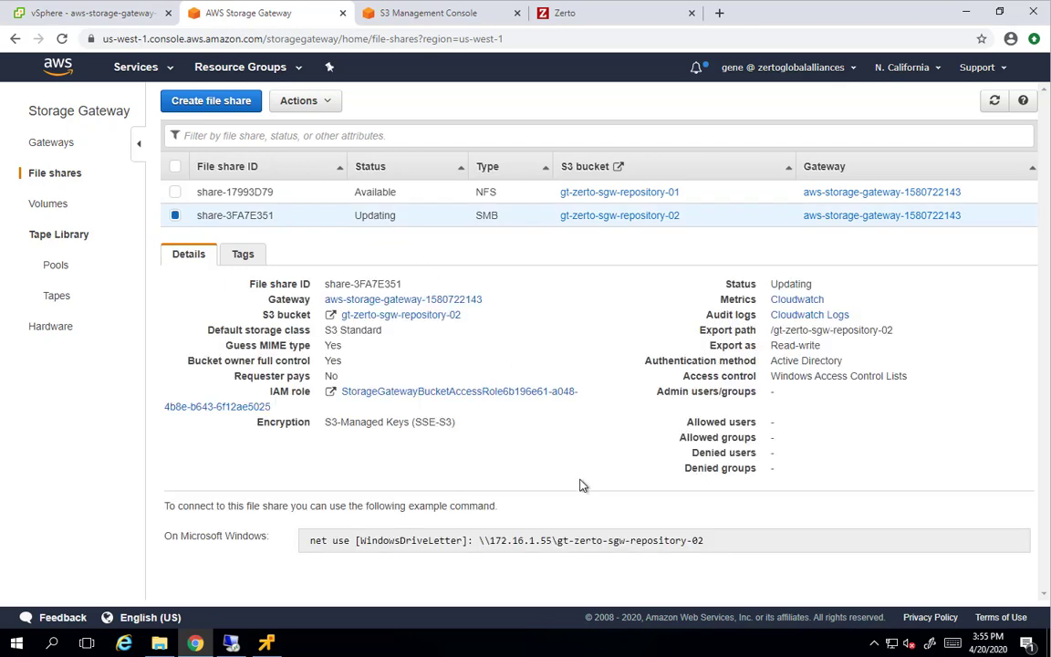
Copy the UNC path \\172.16.1.55\gt-zerto-sgw-repository-02 and refresh the share list to confirm it is Available
{"action": "left_click_drag", "start_coordinate": [700, 548], "coordinate": [484, 553]}
{"action": "right_click", "coordinate": [504, 541]}
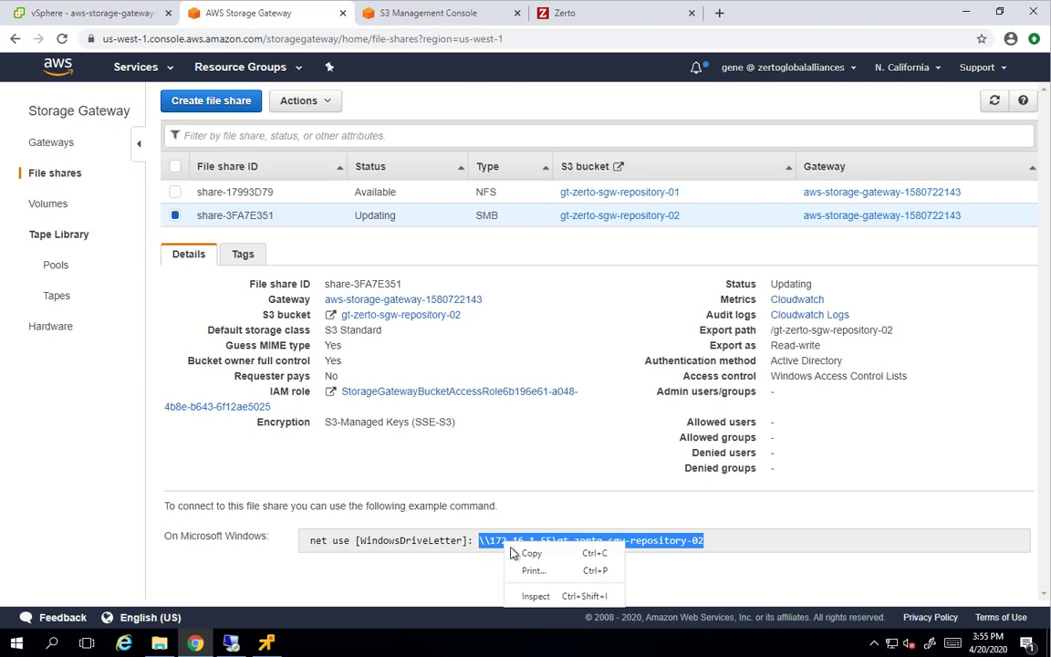
{"action": "left_click", "coordinate": [547, 554]}
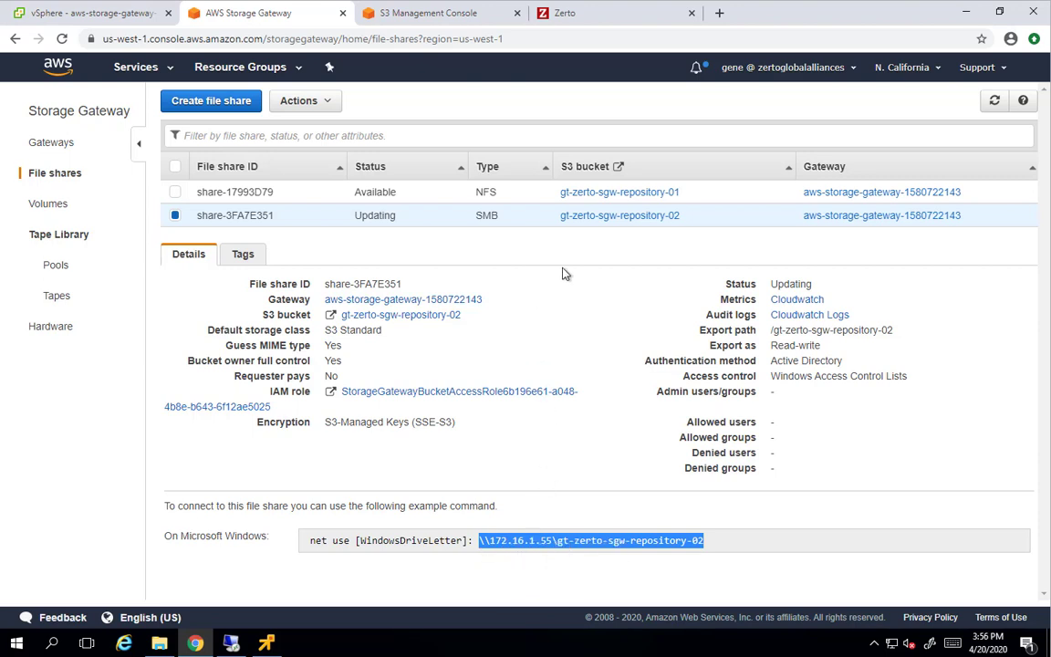
{"action": "left_click", "coordinate": [994, 100]}
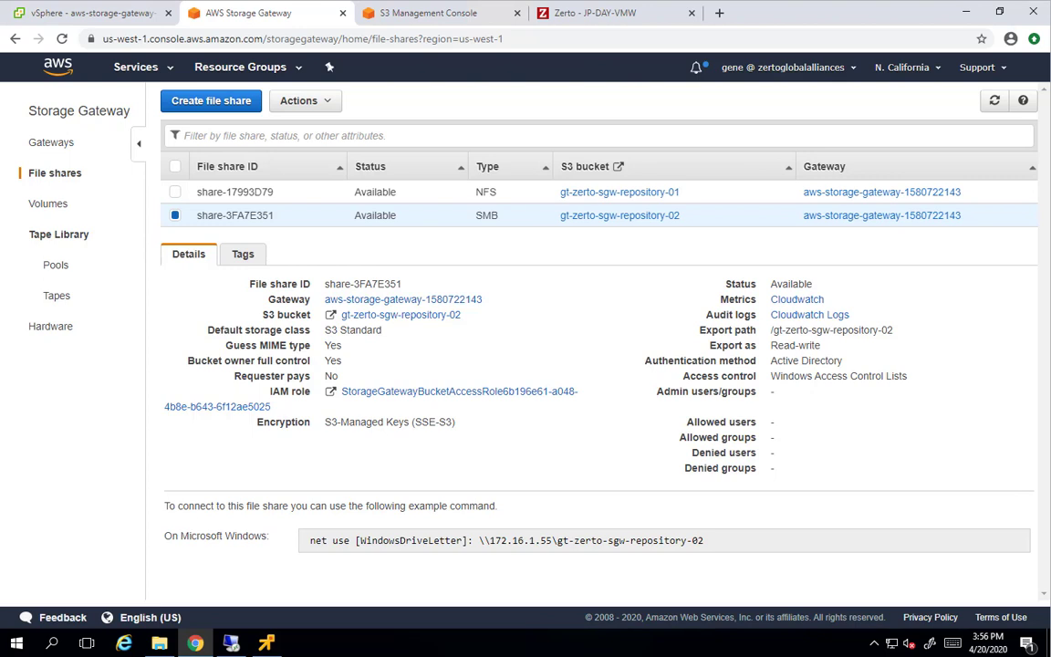
Start a new repository named gt-zerto-sgw-index-repository with storage type Network Share over SMB
{"action": "left_click", "coordinate": [589, 22]}
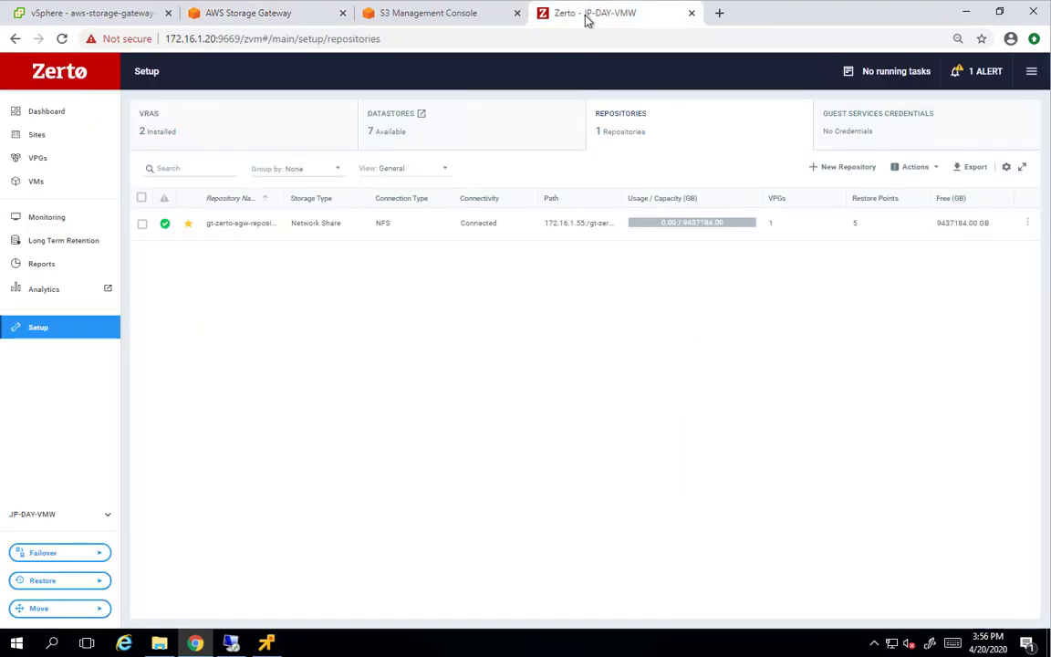
{"action": "left_click", "coordinate": [840, 168]}
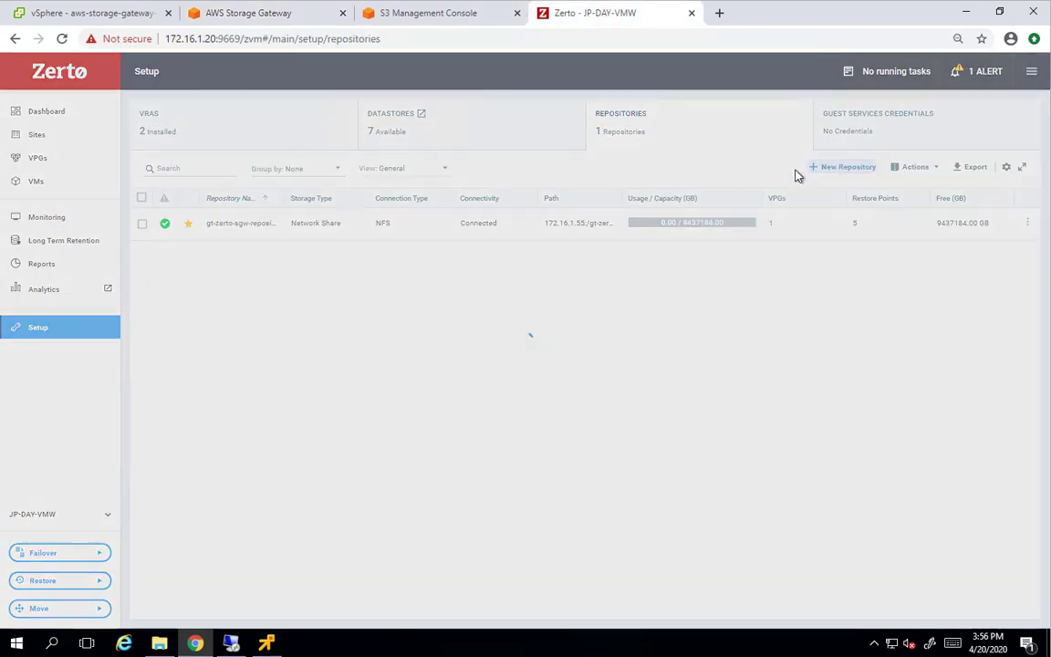
{"action": "left_click", "coordinate": [557, 265]}
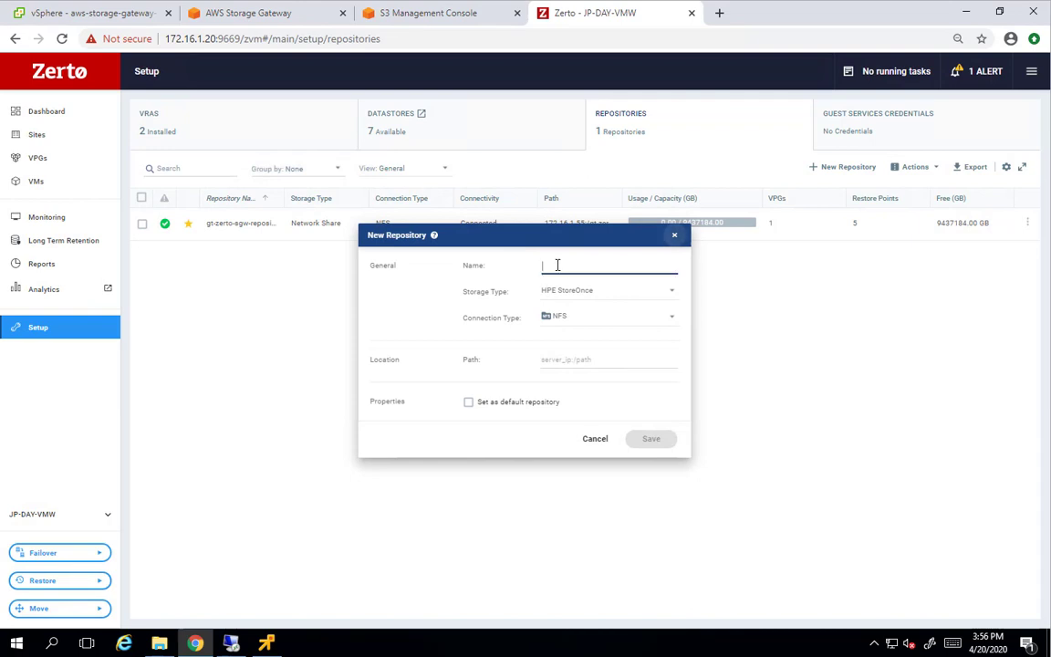
{"action": "type", "text": "gt-zerto-sgw-index-repository"}
{"action": "left_click", "coordinate": [593, 291]}
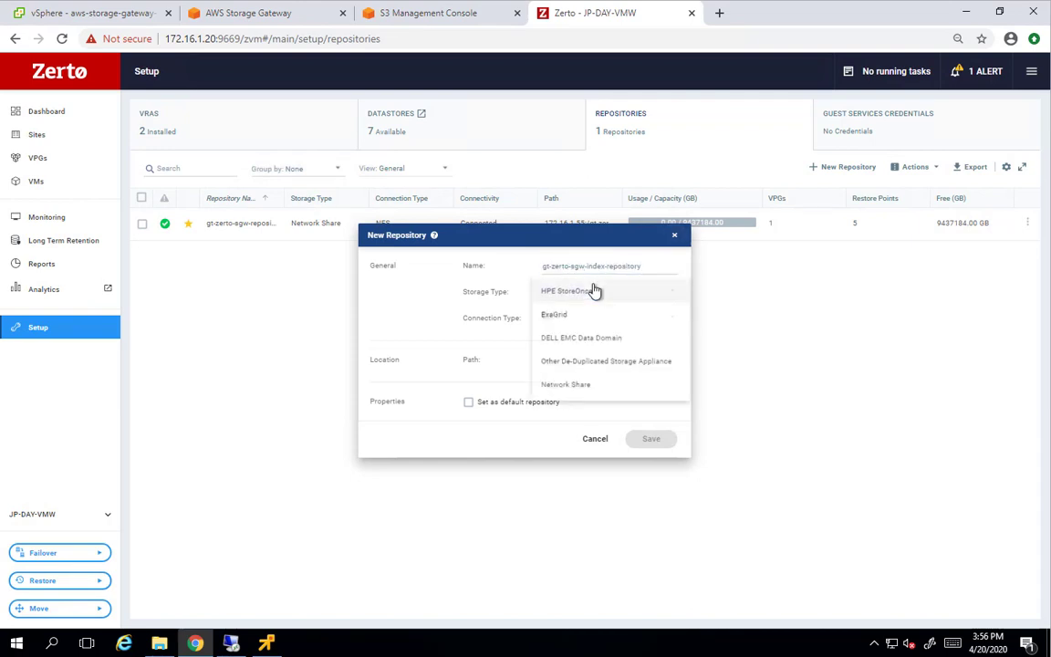
{"action": "left_click", "coordinate": [581, 391]}
{"action": "left_click", "coordinate": [582, 344]}
{"action": "left_click", "coordinate": [587, 333]}
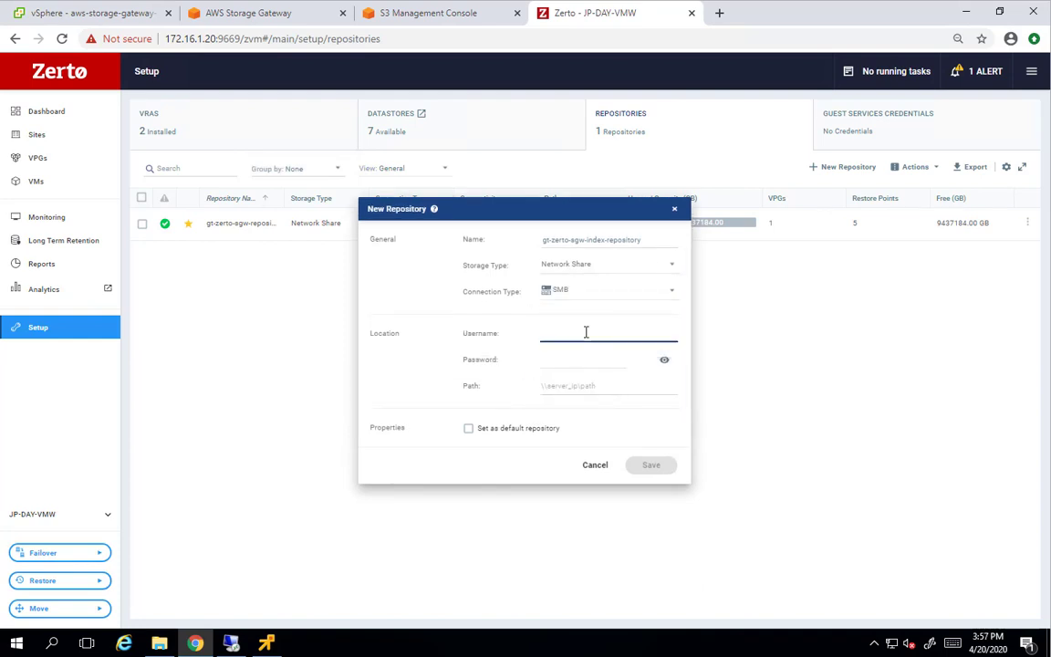
Enter the administrator username, password and path \\172.16.1.55\gt-zerto-sgw-repository-02, save, and widen the name column
{"action": "key", "text": "Tab"}
{"action": "key", "text": "Tab"}
{"action": "key", "text": "shift+Tab"}
{"action": "left_click", "coordinate": [579, 358]}
{"action": "type", "text": "•••••••••••"}
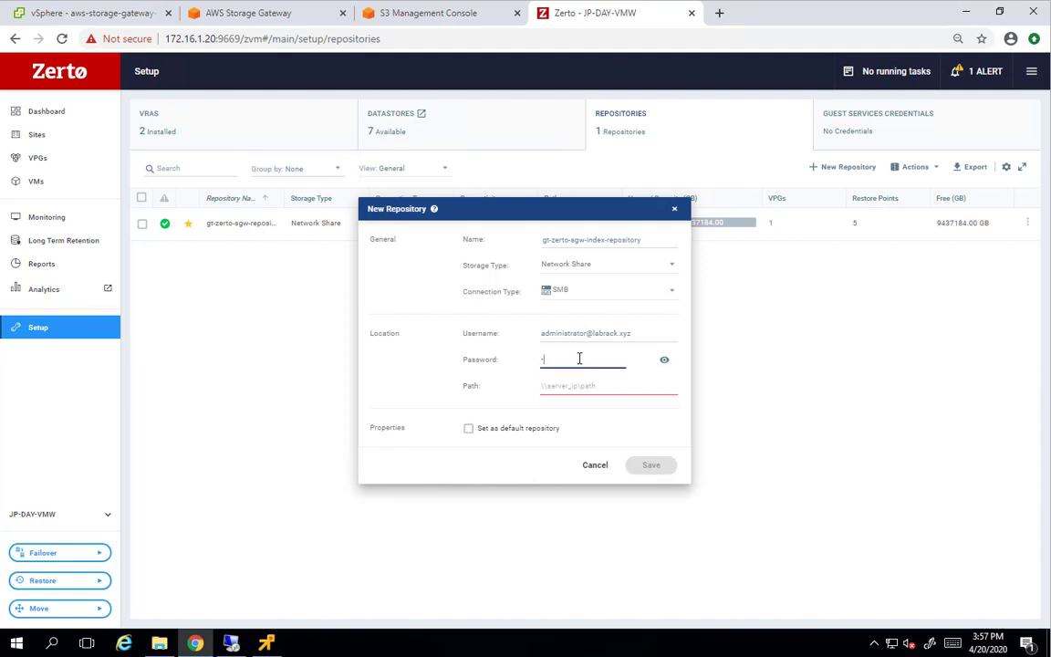
{"action": "key", "text": "Tab"}
{"action": "key", "text": "ctrl+v"}
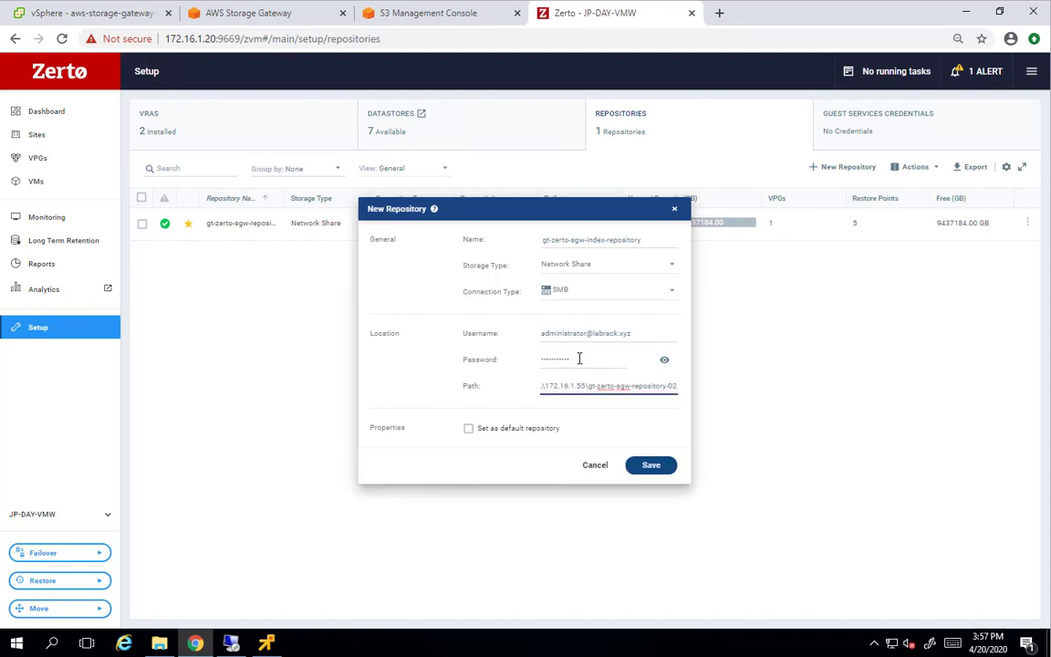
{"action": "left_click", "coordinate": [651, 465]}
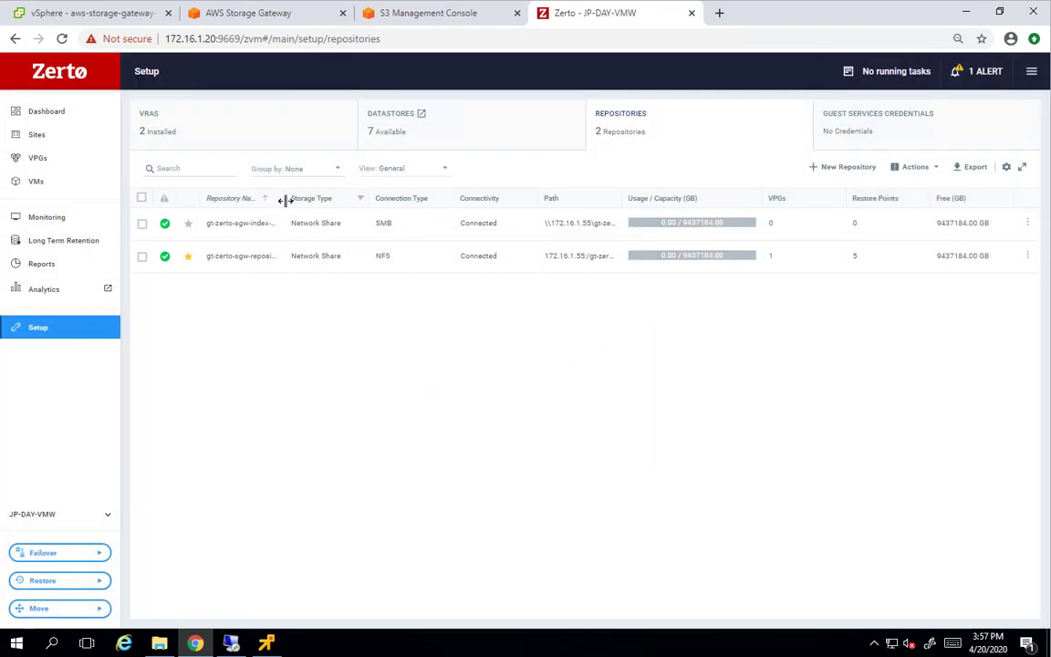
{"action": "left_click_drag", "start_coordinate": [281, 199], "coordinate": [331, 198]}
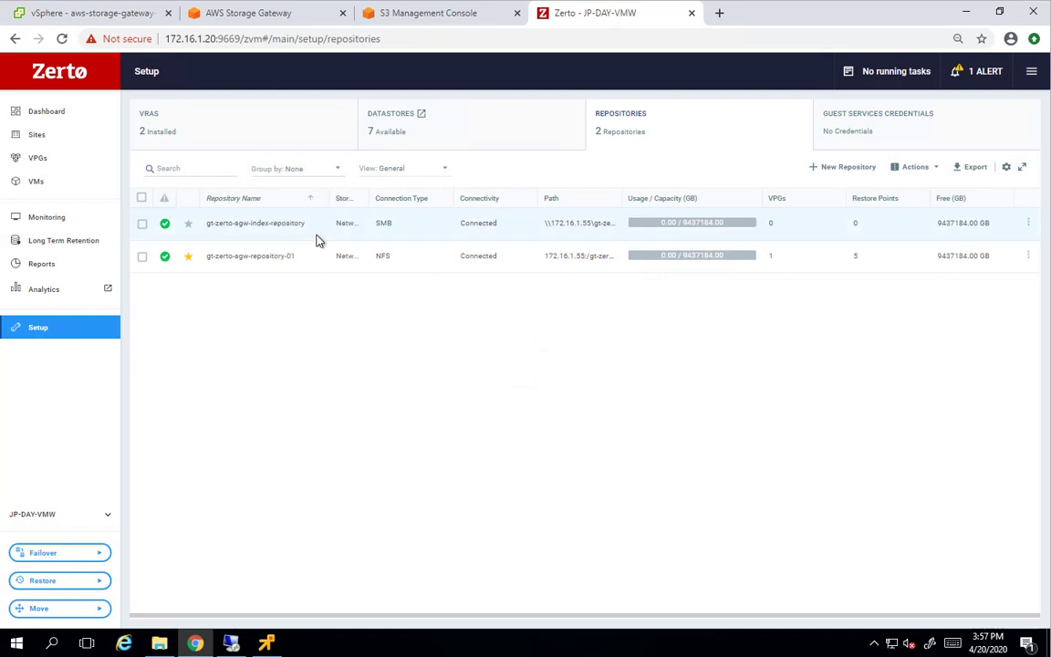
In Site Settings > LTR Settings, choose gt-zerto-sgw-index-repository as the Indexing Repository and save
{"action": "left_click", "coordinate": [1031, 73]}
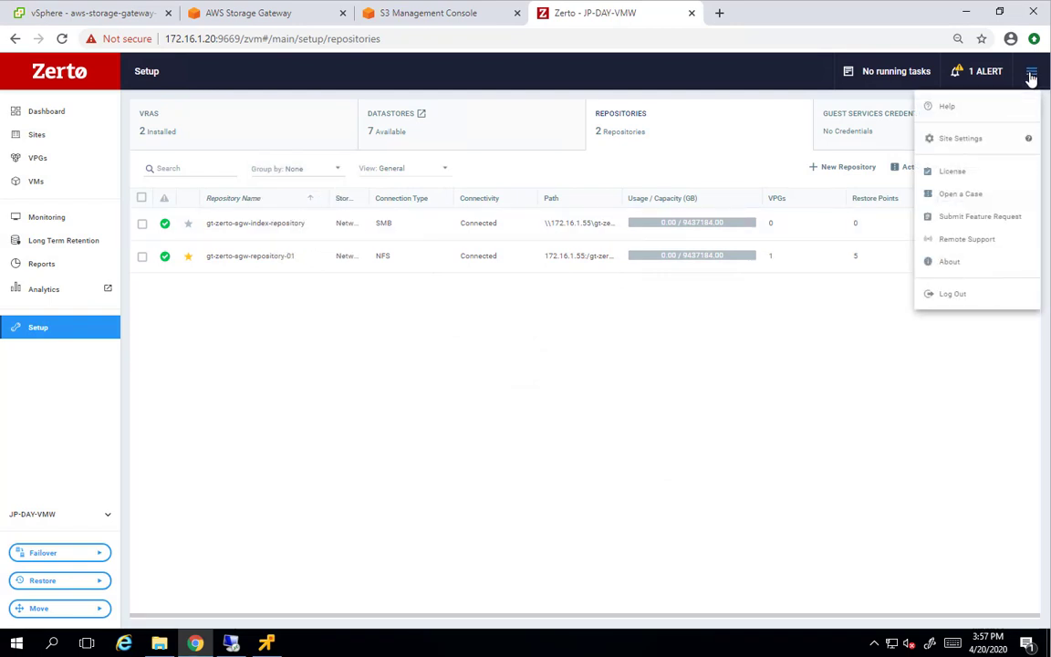
{"action": "left_click", "coordinate": [949, 141]}
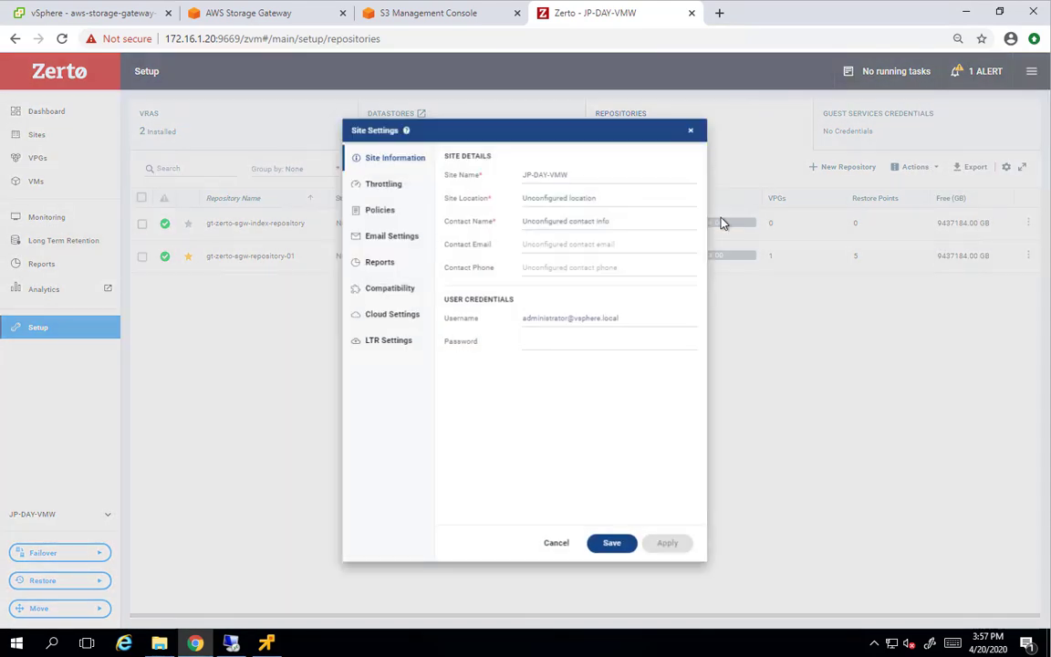
{"action": "left_click", "coordinate": [388, 341]}
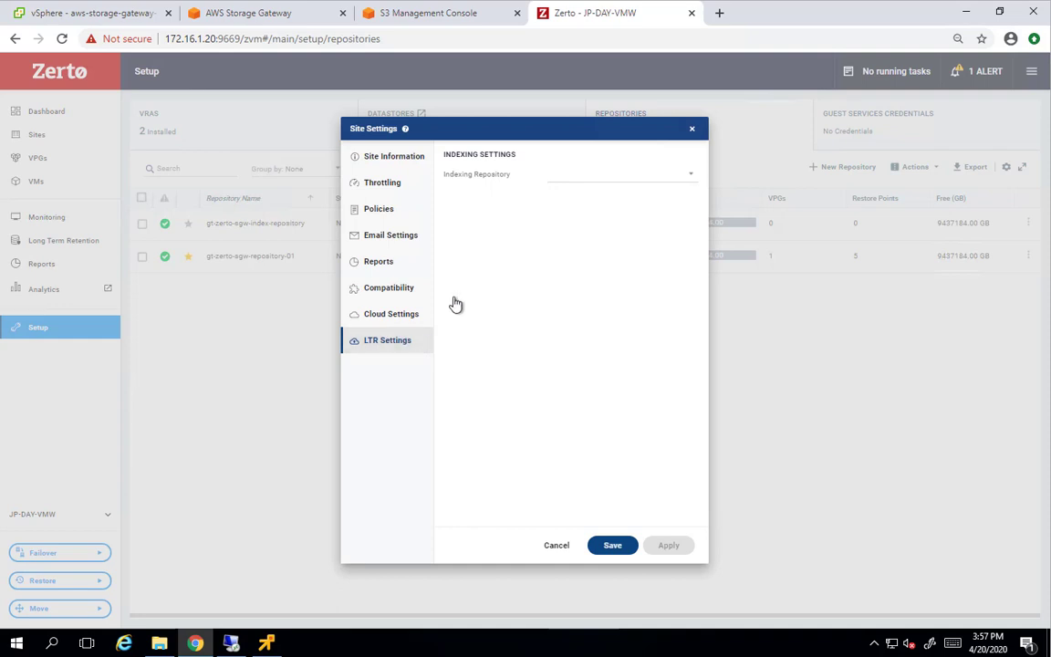
{"action": "left_click", "coordinate": [561, 176]}
{"action": "left_click", "coordinate": [577, 202]}
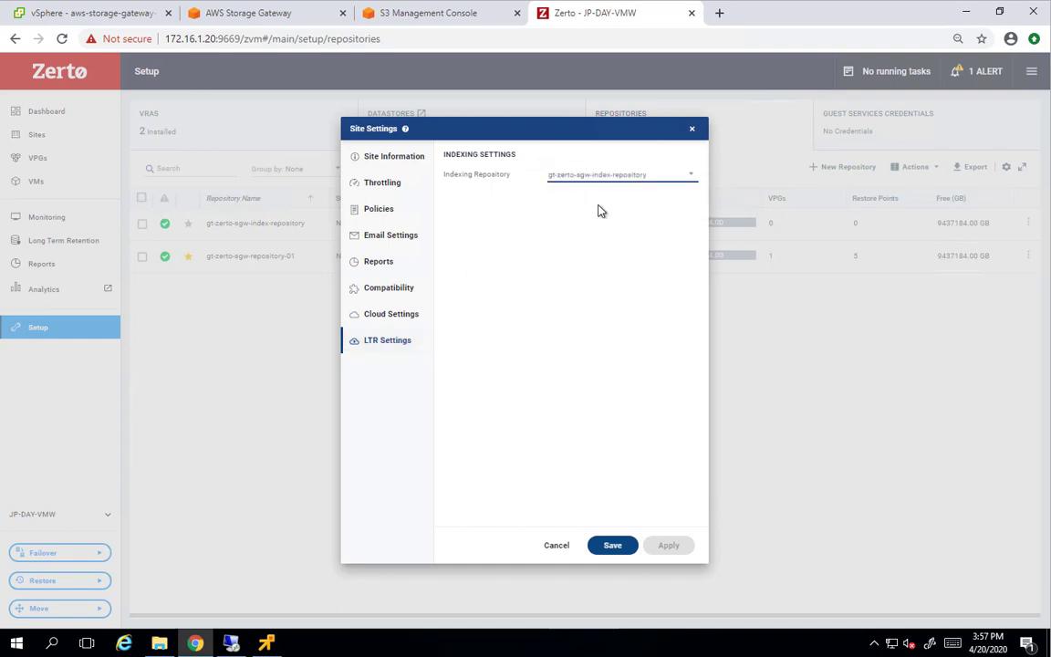
{"action": "left_click", "coordinate": [617, 550]}
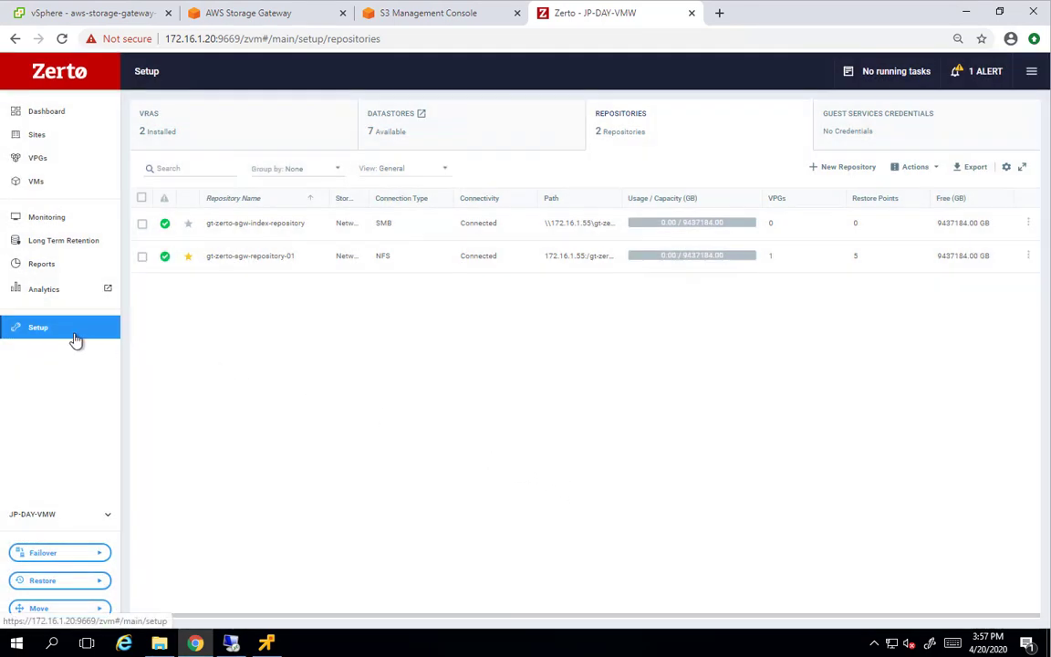
Edit the GT-DEMO-VM01 VPG's long-term retention VM settings to tick File System Indexing, then save the VPG
{"action": "left_click", "coordinate": [42, 162]}
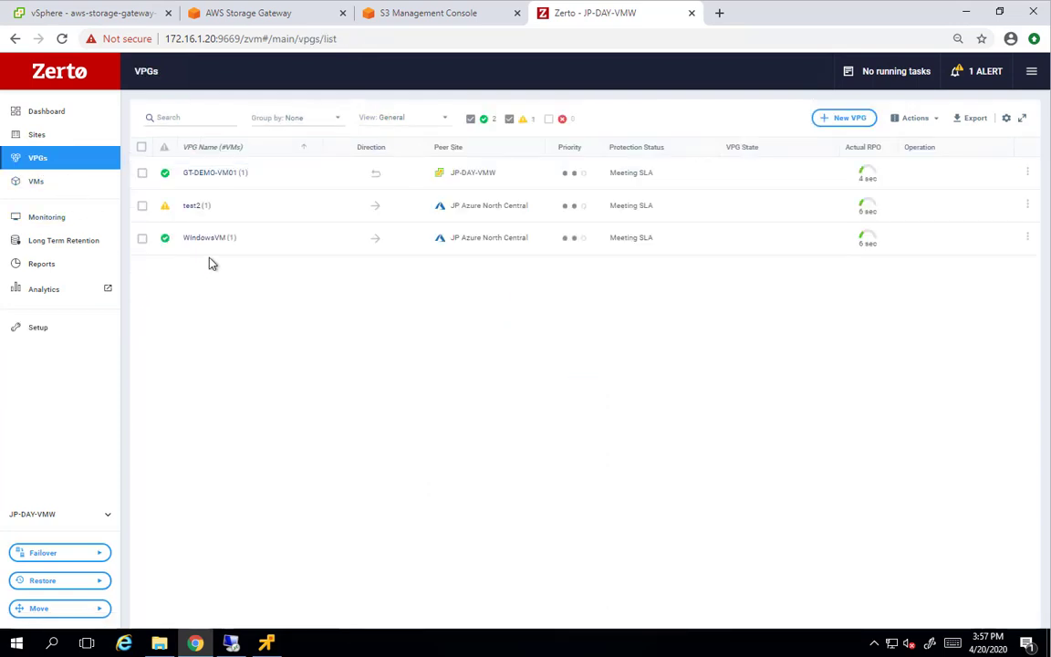
{"action": "left_click", "coordinate": [1029, 174]}
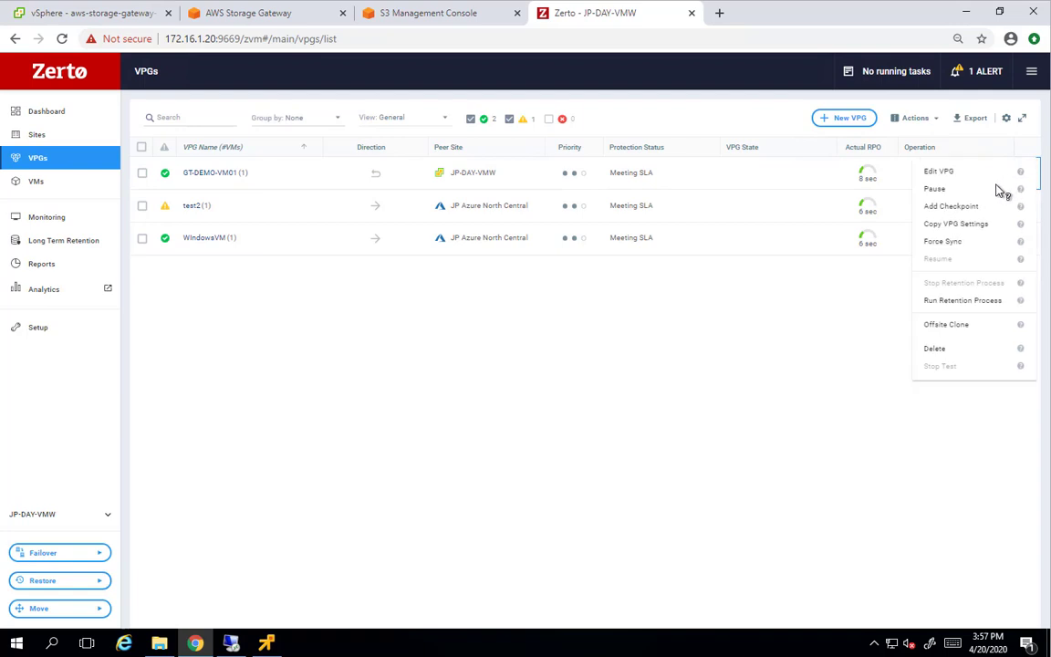
{"action": "left_click", "coordinate": [948, 173]}
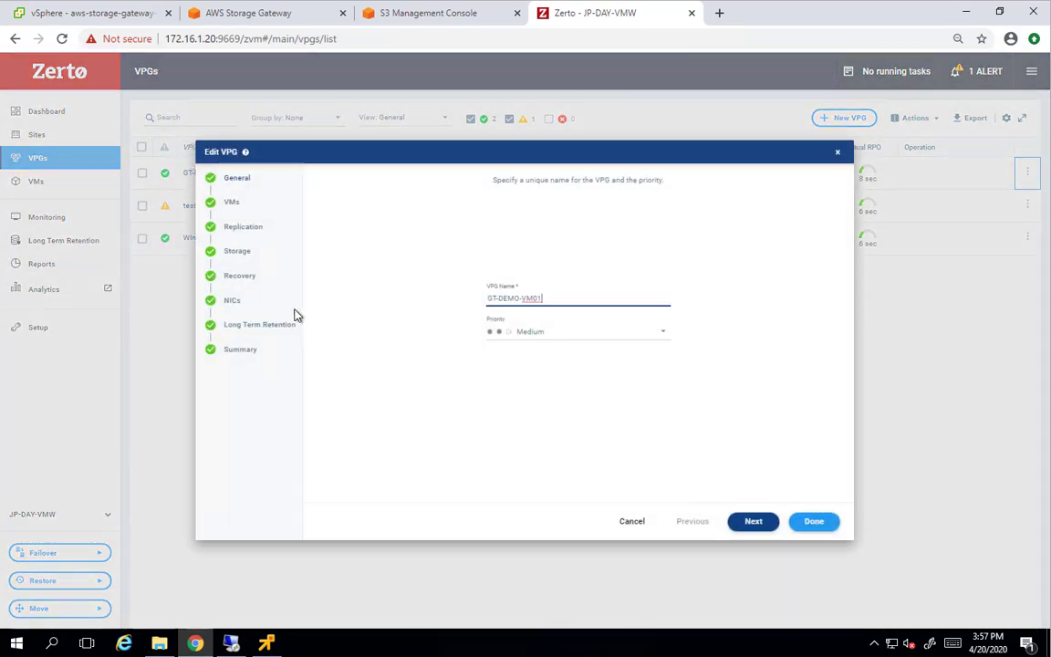
{"action": "left_click", "coordinate": [251, 325]}
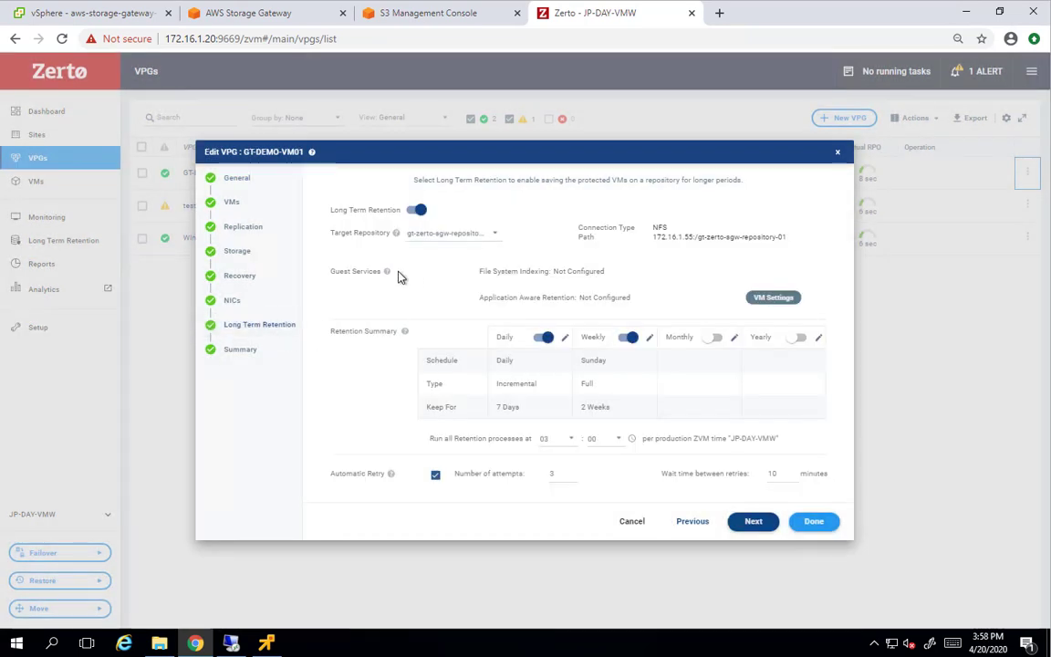
{"action": "left_click", "coordinate": [756, 299]}
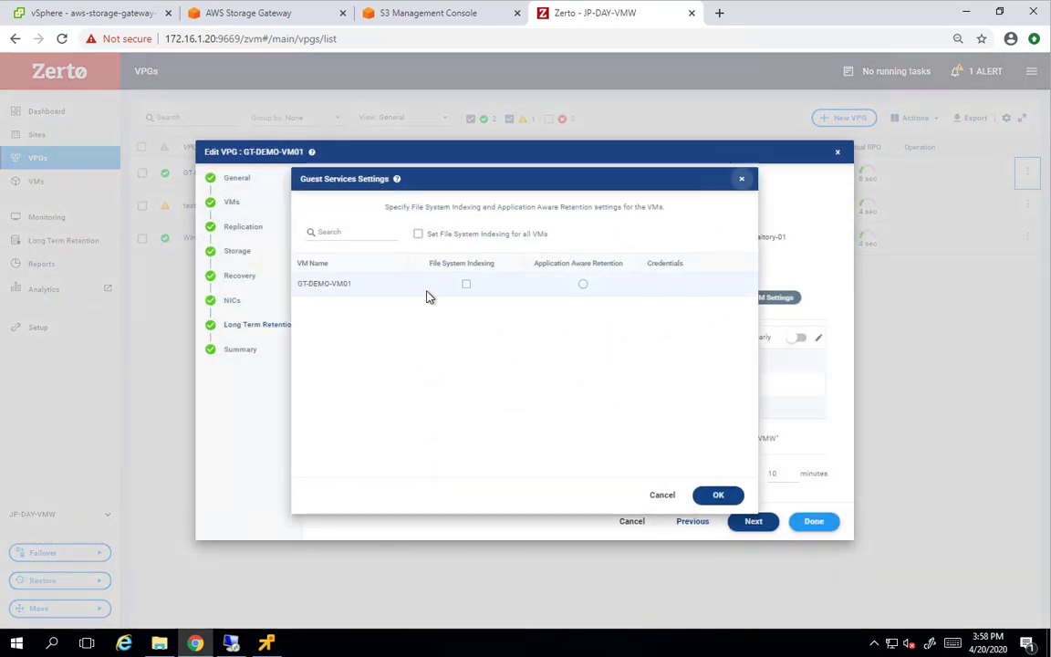
{"action": "left_click", "coordinate": [466, 285]}
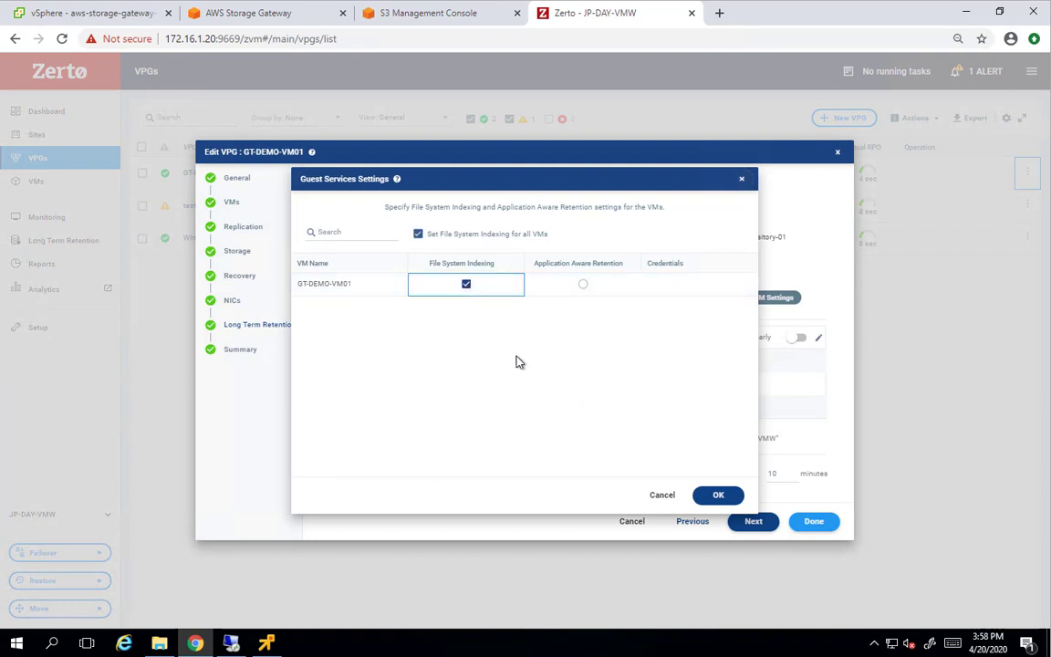
{"action": "left_click", "coordinate": [717, 496]}
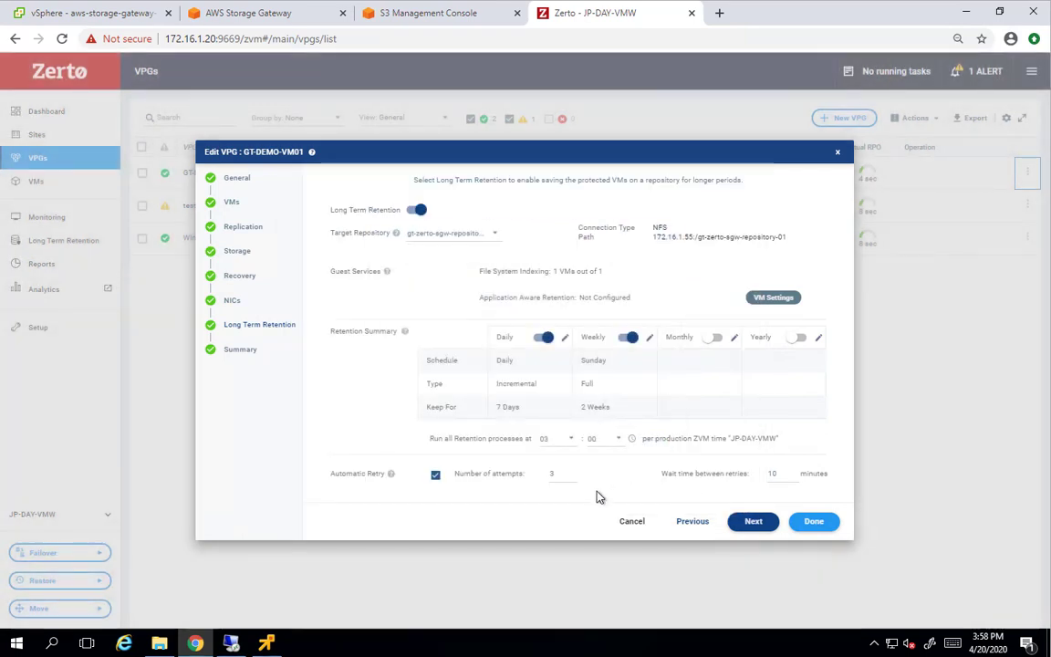
{"action": "left_click", "coordinate": [809, 525]}
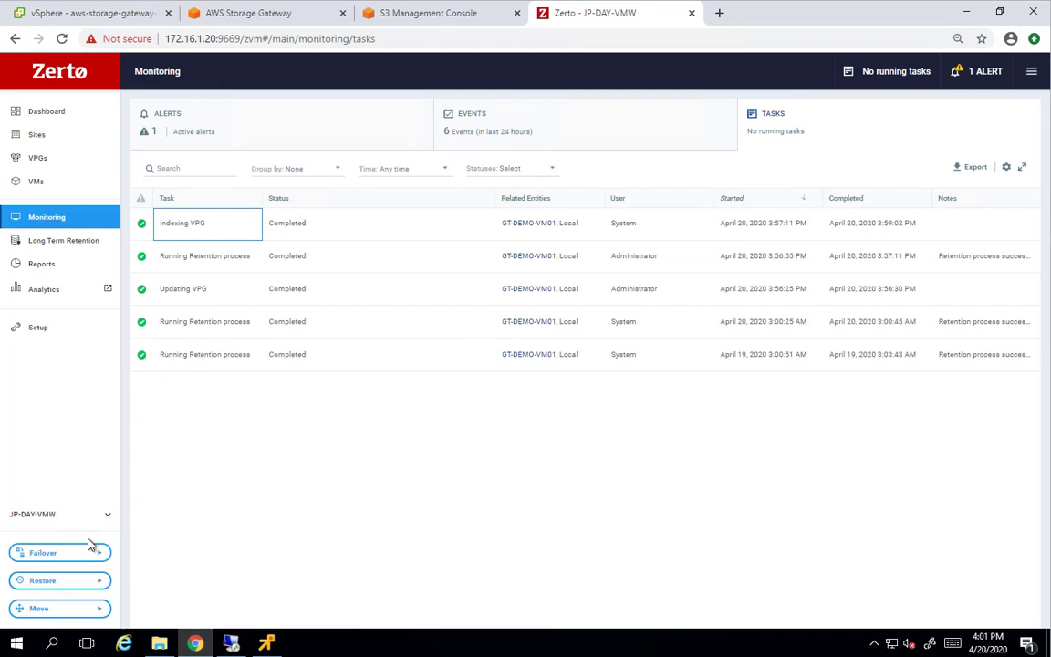
Run a Search and Restore on GT-DEMO-VM01 for files named 'windows'
{"action": "left_click", "coordinate": [52, 585]}
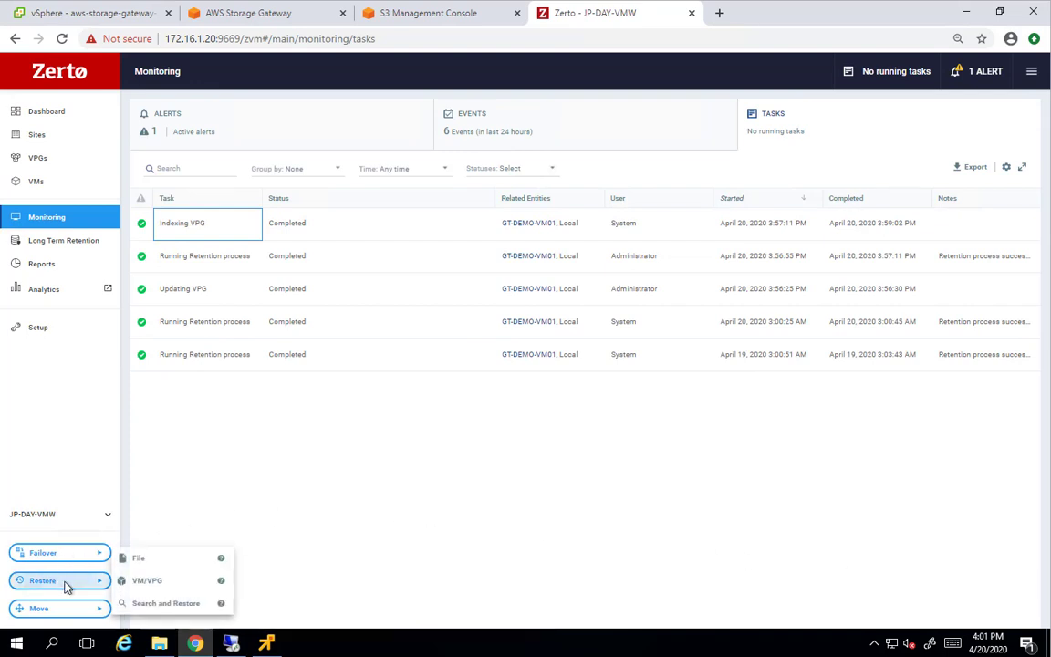
{"action": "left_click", "coordinate": [143, 606]}
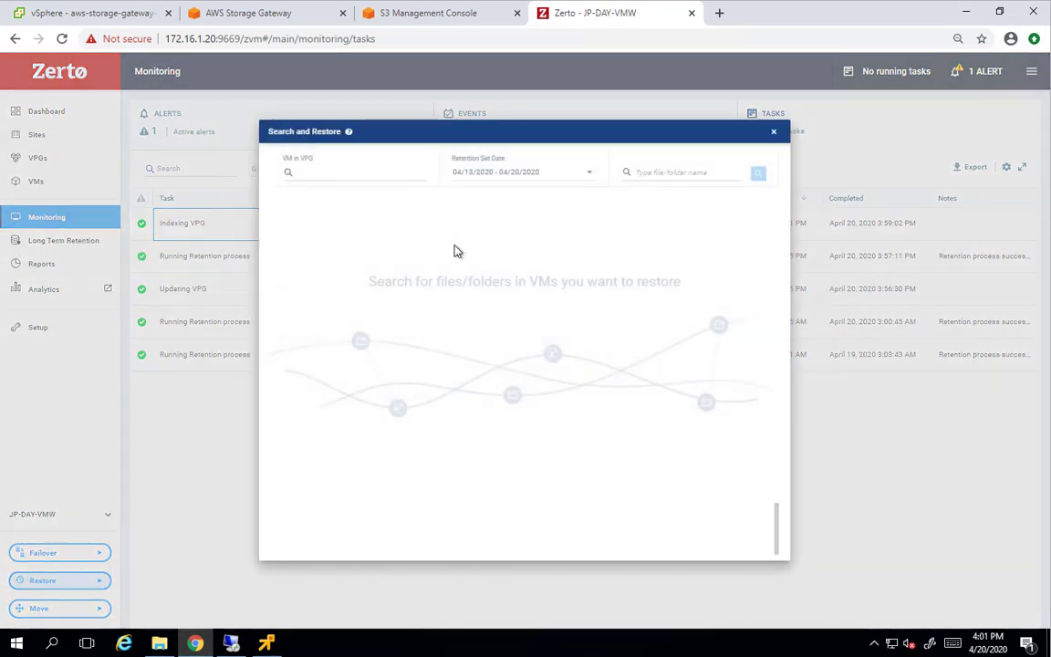
{"action": "left_click", "coordinate": [383, 172]}
{"action": "type", "text": "G"}
{"action": "left_click", "coordinate": [364, 204]}
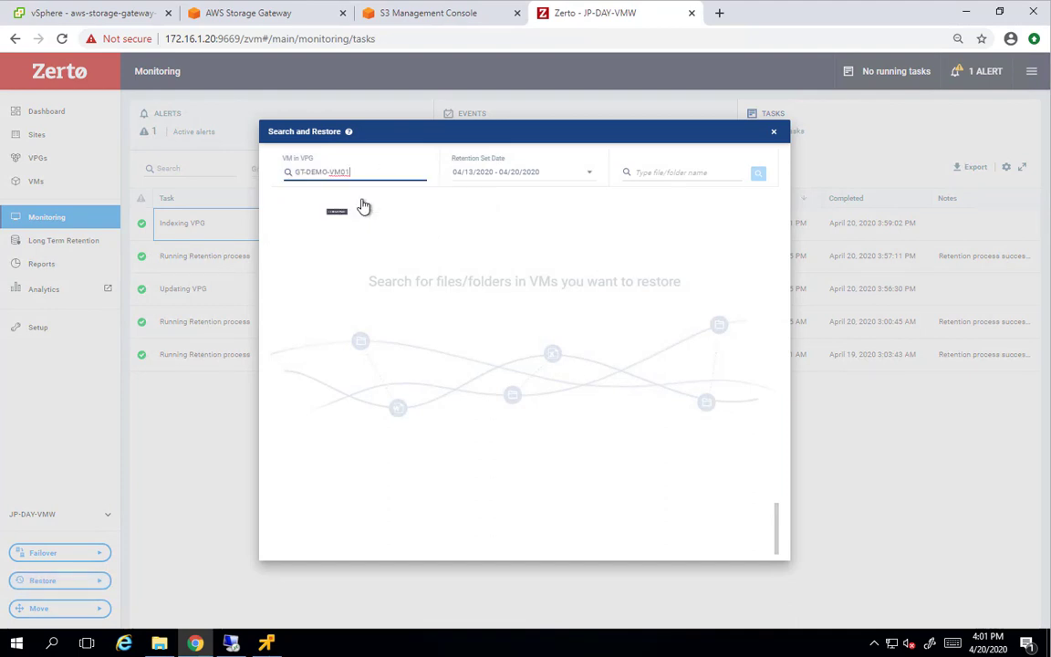
{"action": "left_click", "coordinate": [695, 176]}
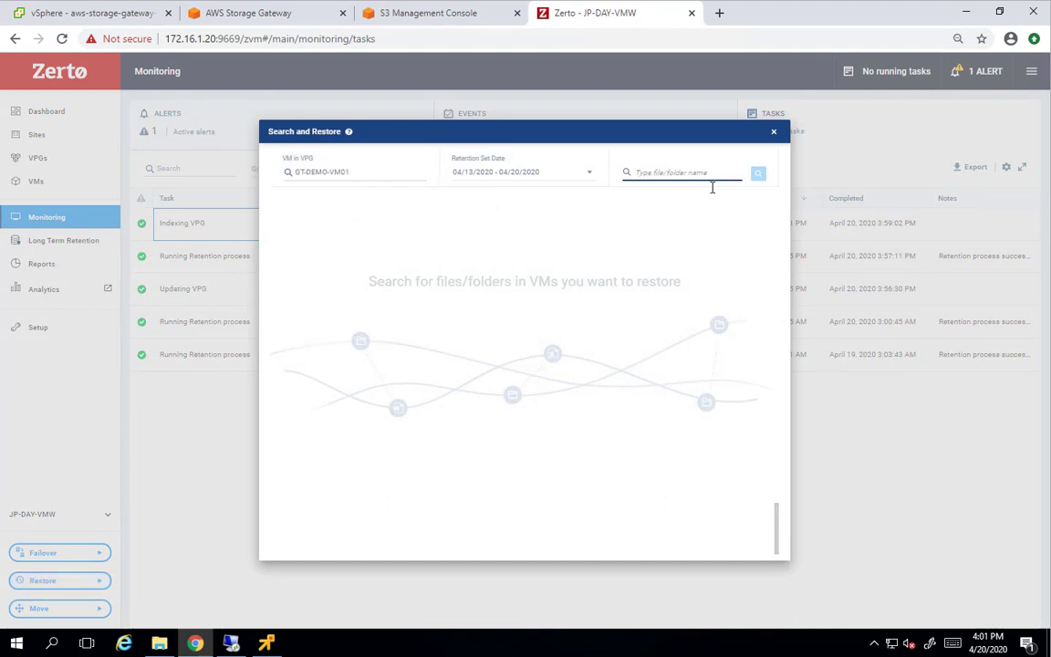
{"action": "type", "text": "windows"}
{"action": "key", "text": "Return"}
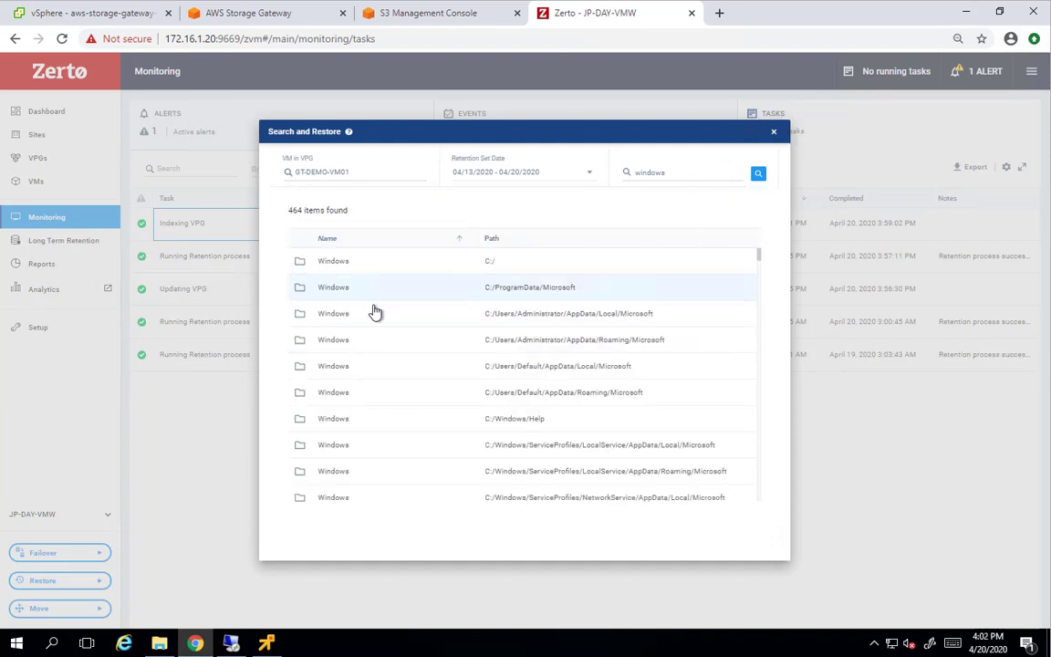
Browse the 464 results, close the search window, and return to the repositories setup page
{"action": "scroll", "coordinate": [401, 365], "scroll_direction": "down", "scroll_amount": 5}
{"action": "scroll", "coordinate": [415, 425], "scroll_direction": "down", "scroll_amount": 3}
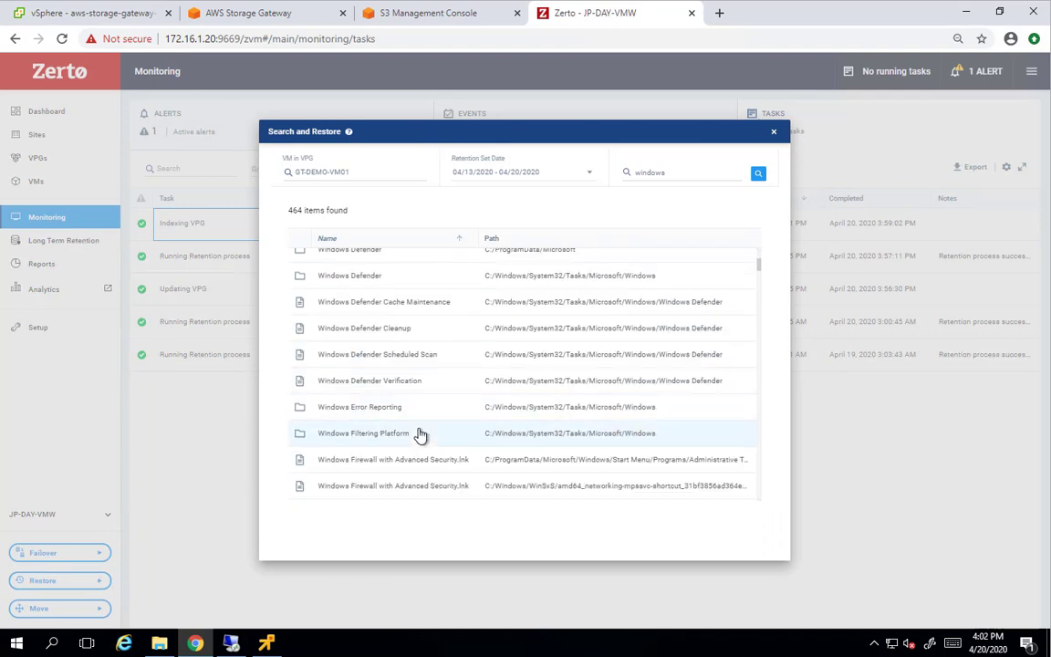
{"action": "scroll", "coordinate": [420, 436], "scroll_direction": "down", "scroll_amount": 6}
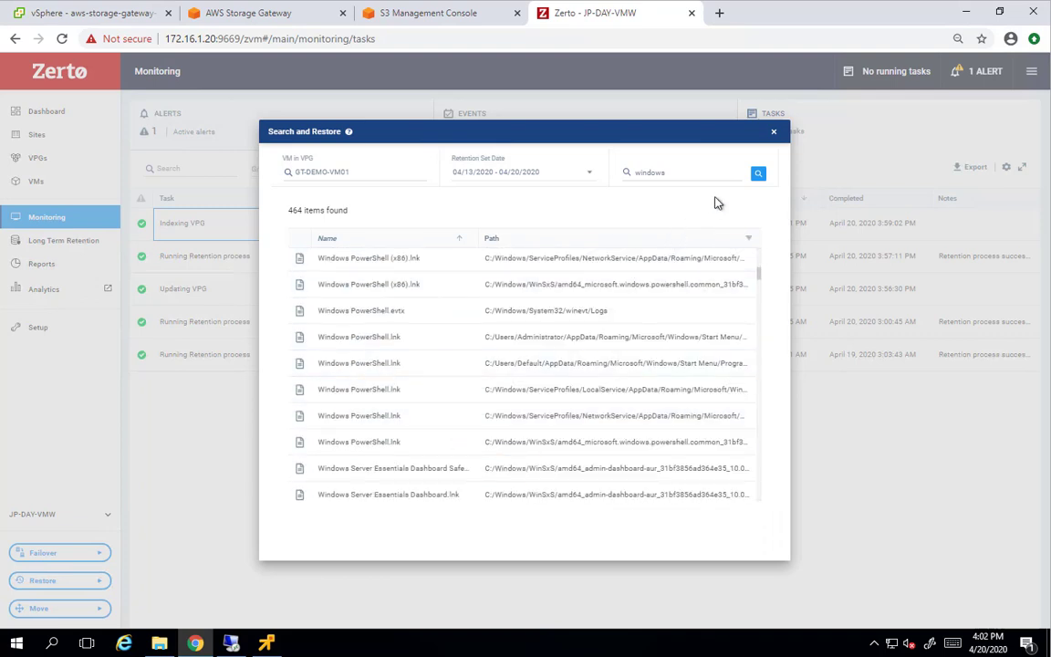
{"action": "left_click", "coordinate": [773, 134]}
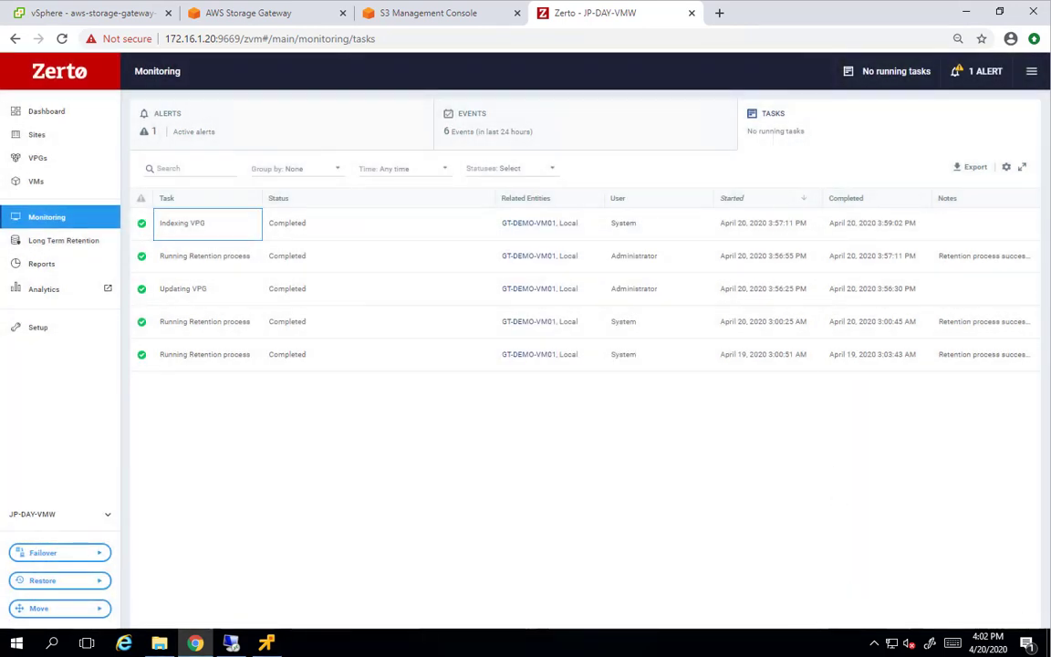
{"action": "left_click", "coordinate": [65, 330]}
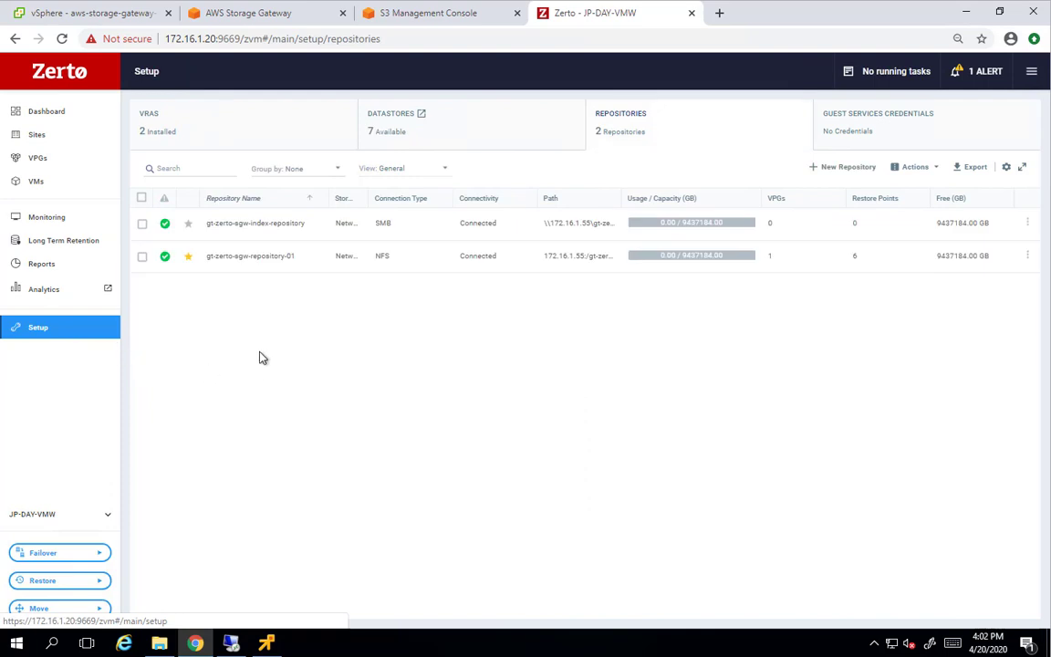